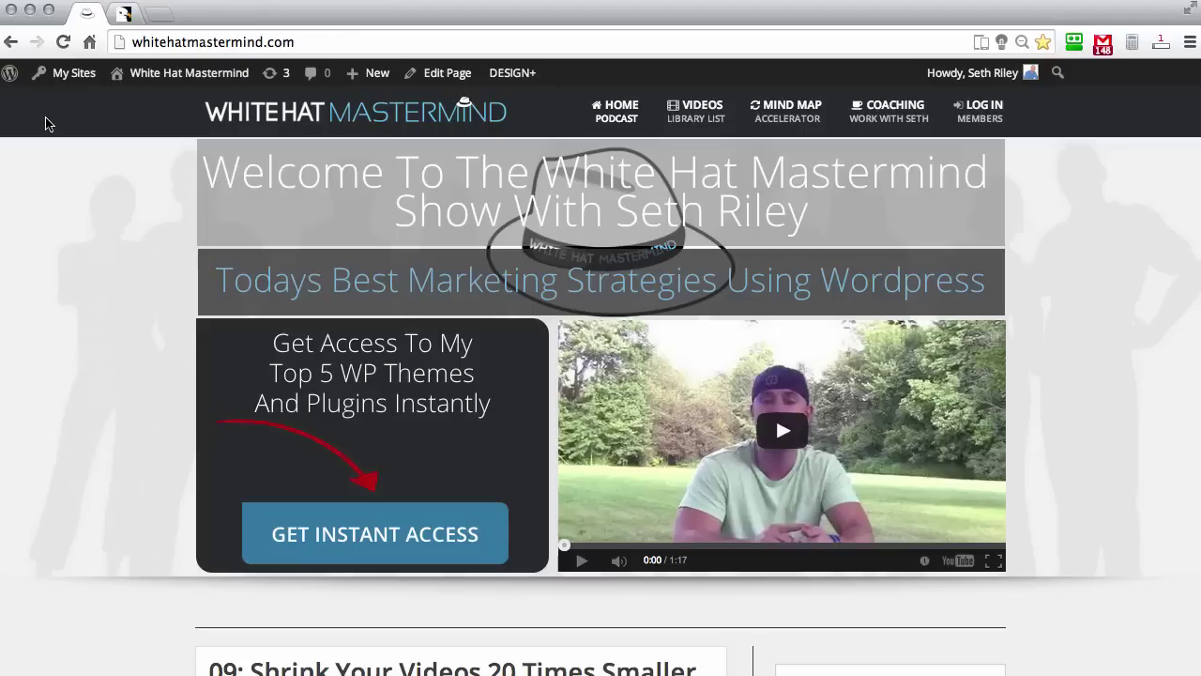
Trigger the Get Instant Access signup popup, try its e-mail field, then close it
{"action": "scroll", "coordinate": [106, 131], "scroll_direction": "down", "scroll_amount": 5}
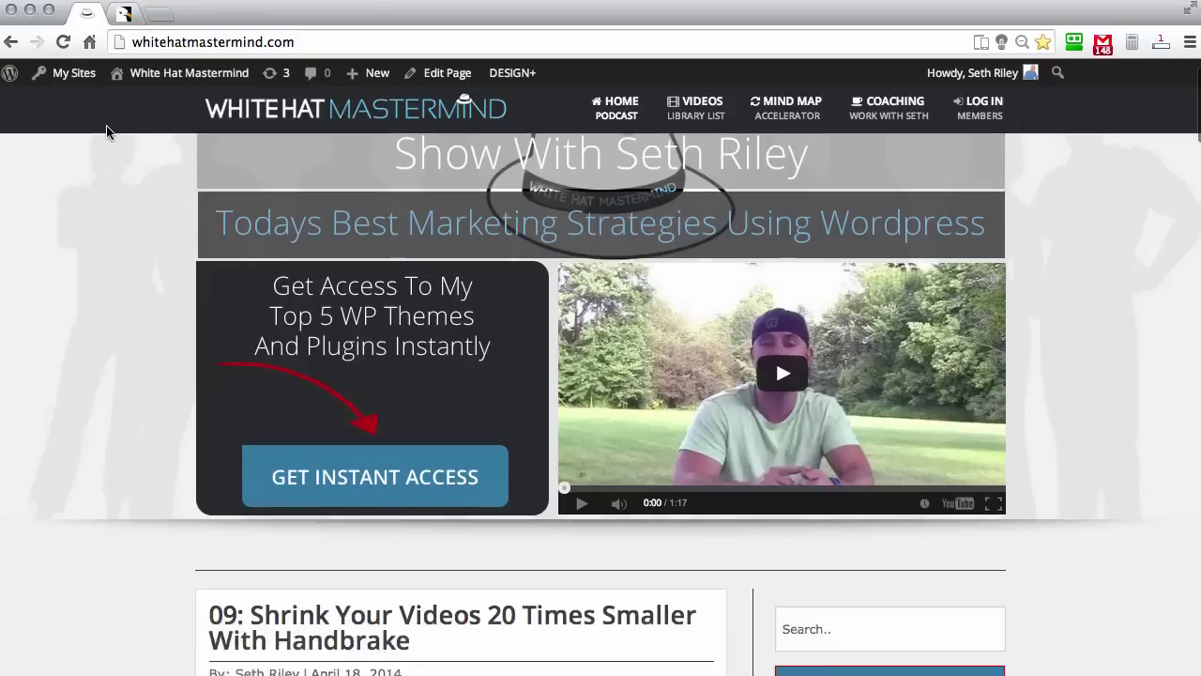
{"action": "scroll", "coordinate": [106, 132], "scroll_direction": "down", "scroll_amount": 8}
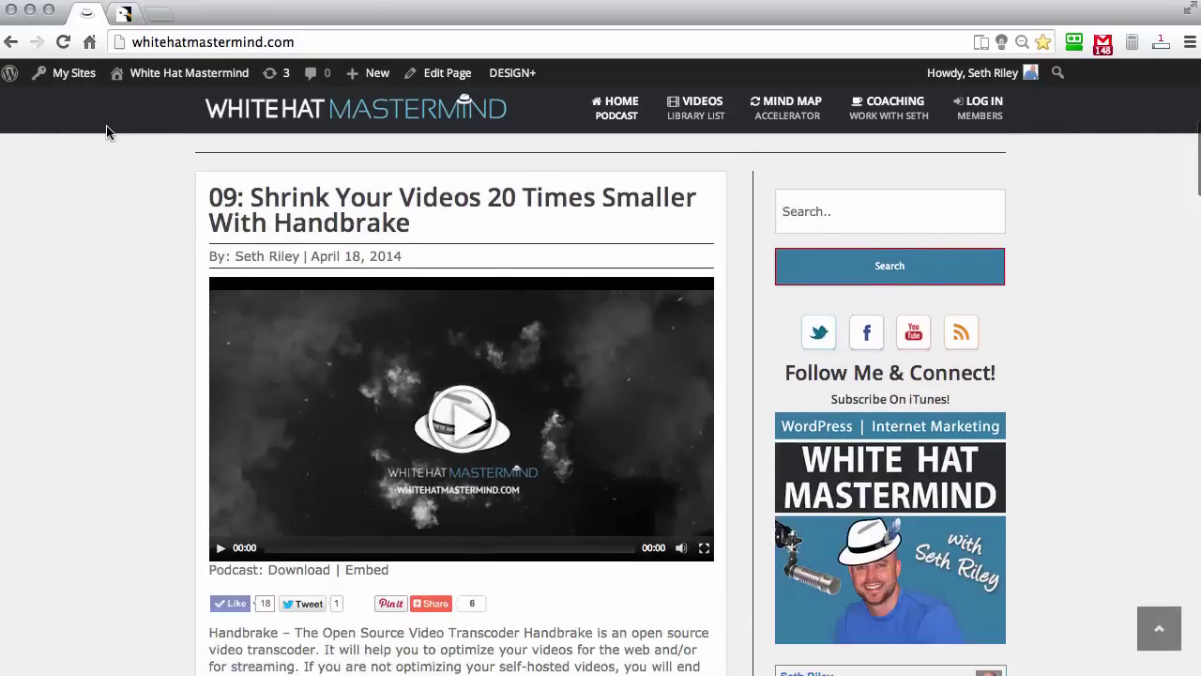
{"action": "scroll", "coordinate": [106, 132], "scroll_direction": "down", "scroll_amount": 2}
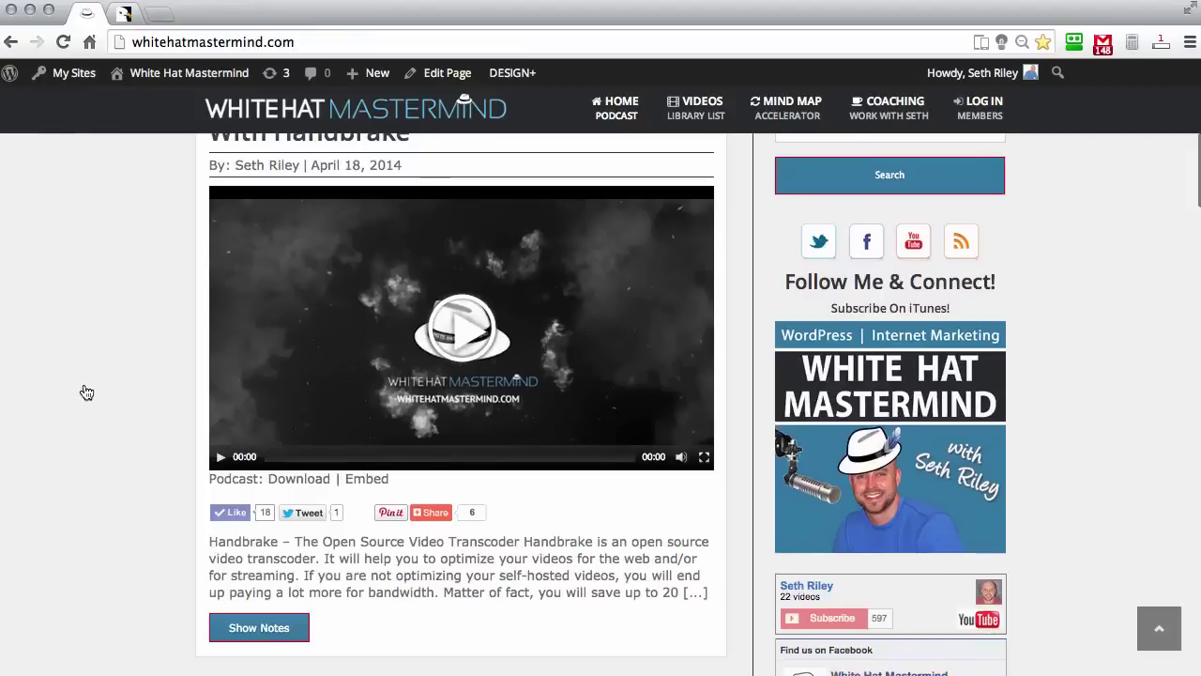
{"action": "scroll", "coordinate": [94, 208], "scroll_direction": "up", "scroll_amount": 14}
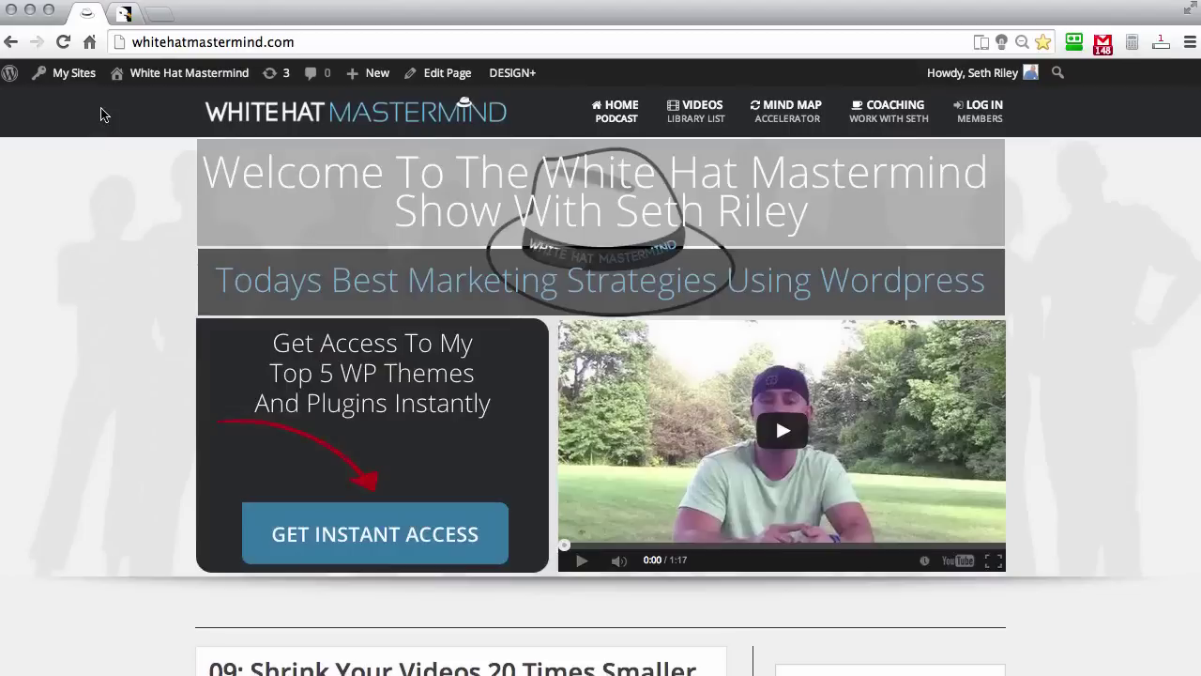
{"action": "scroll", "coordinate": [103, 115], "scroll_direction": "down", "scroll_amount": 1}
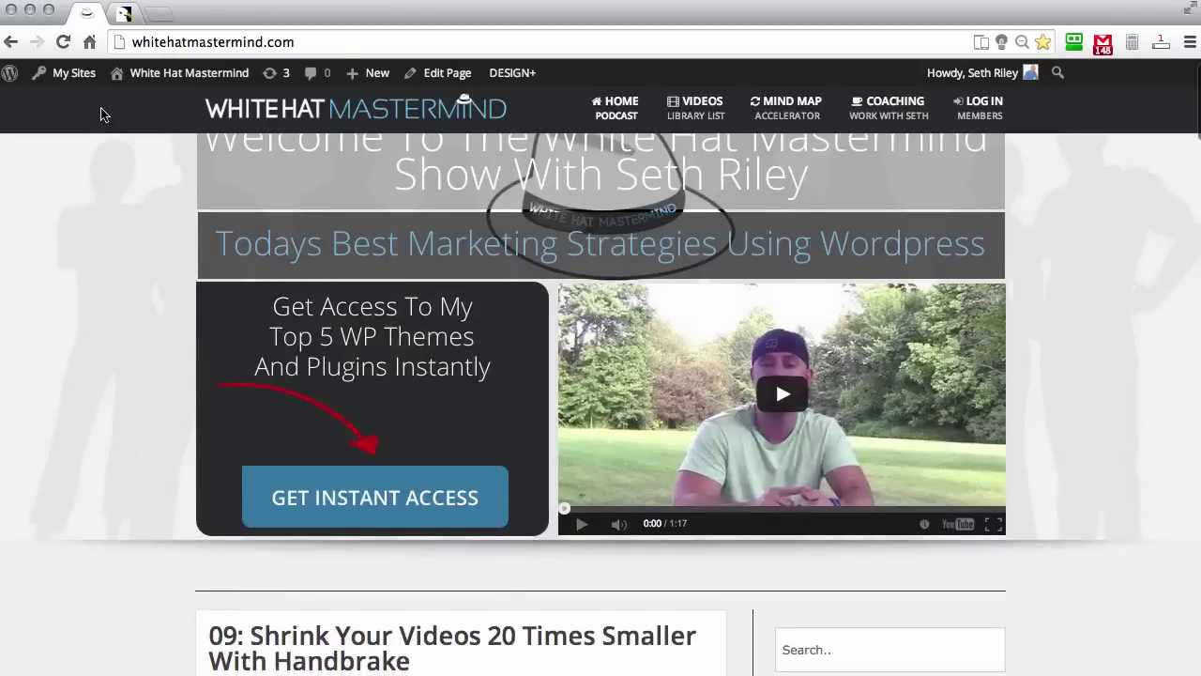
{"action": "scroll", "coordinate": [103, 115], "scroll_direction": "down", "scroll_amount": 1}
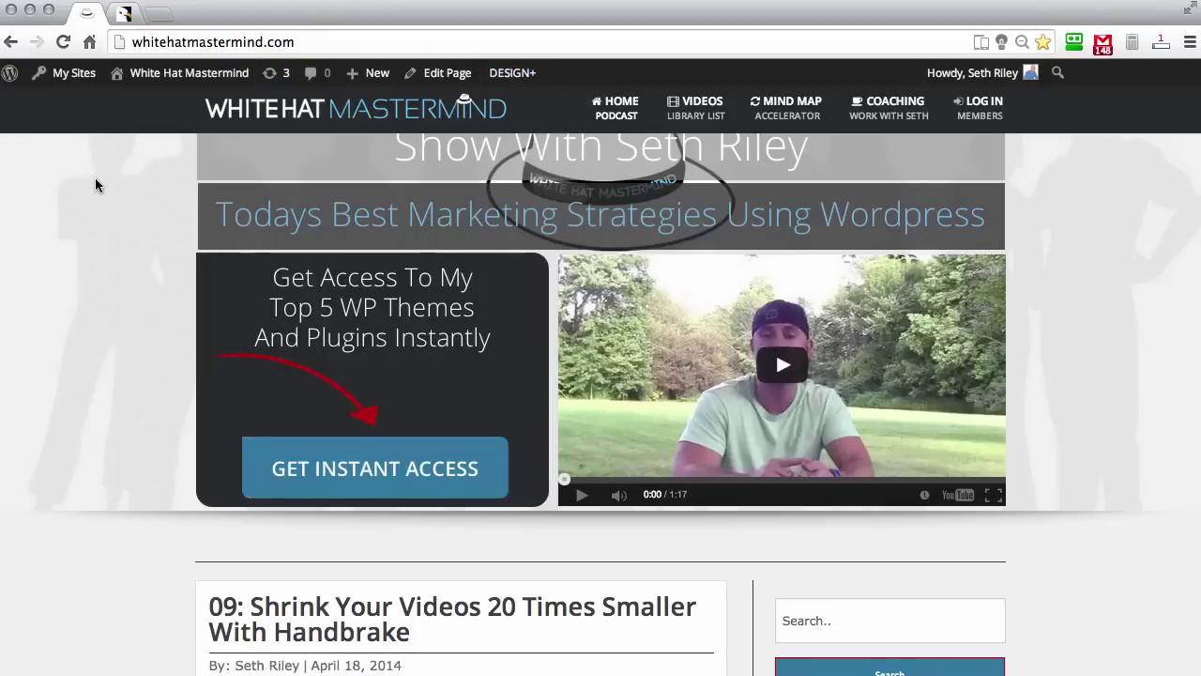
{"action": "scroll", "coordinate": [96, 184], "scroll_direction": "down", "scroll_amount": 3}
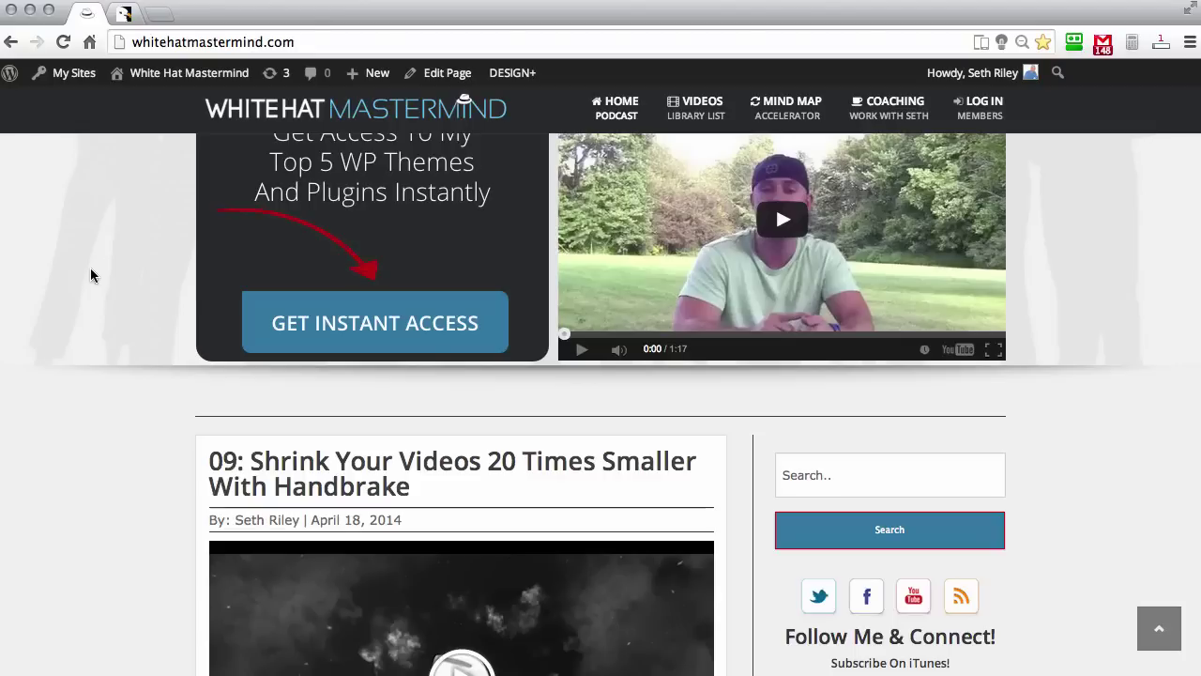
{"action": "scroll", "coordinate": [90, 275], "scroll_direction": "up", "scroll_amount": 5}
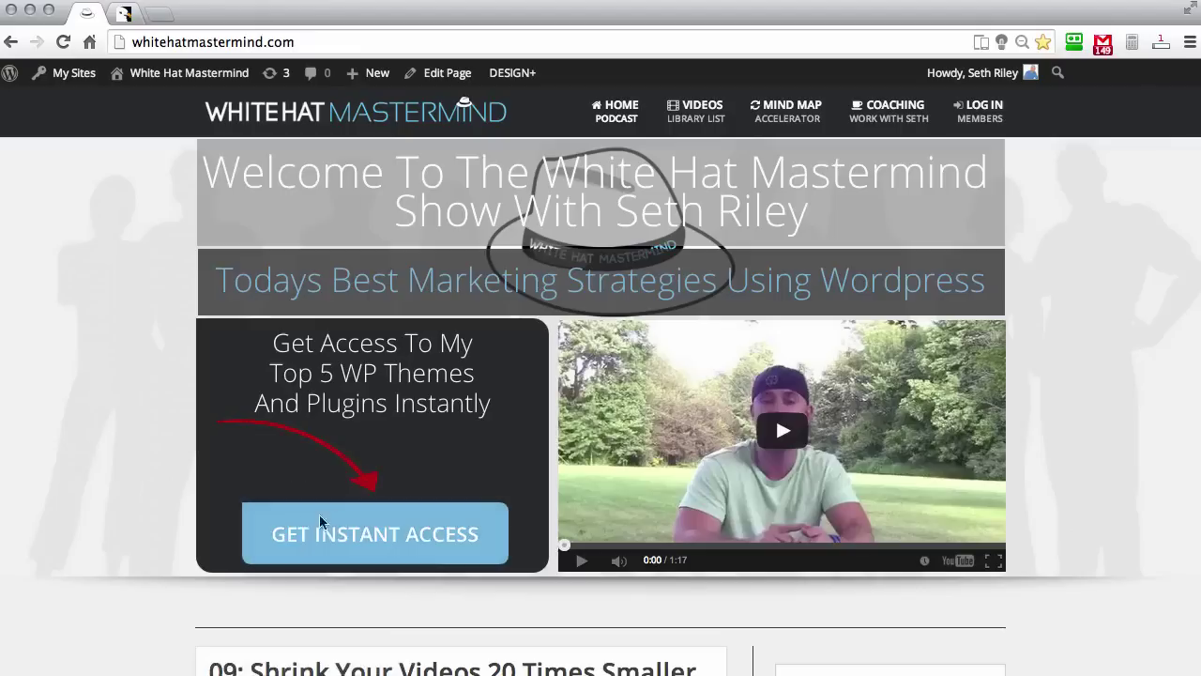
{"action": "left_click", "coordinate": [374, 534]}
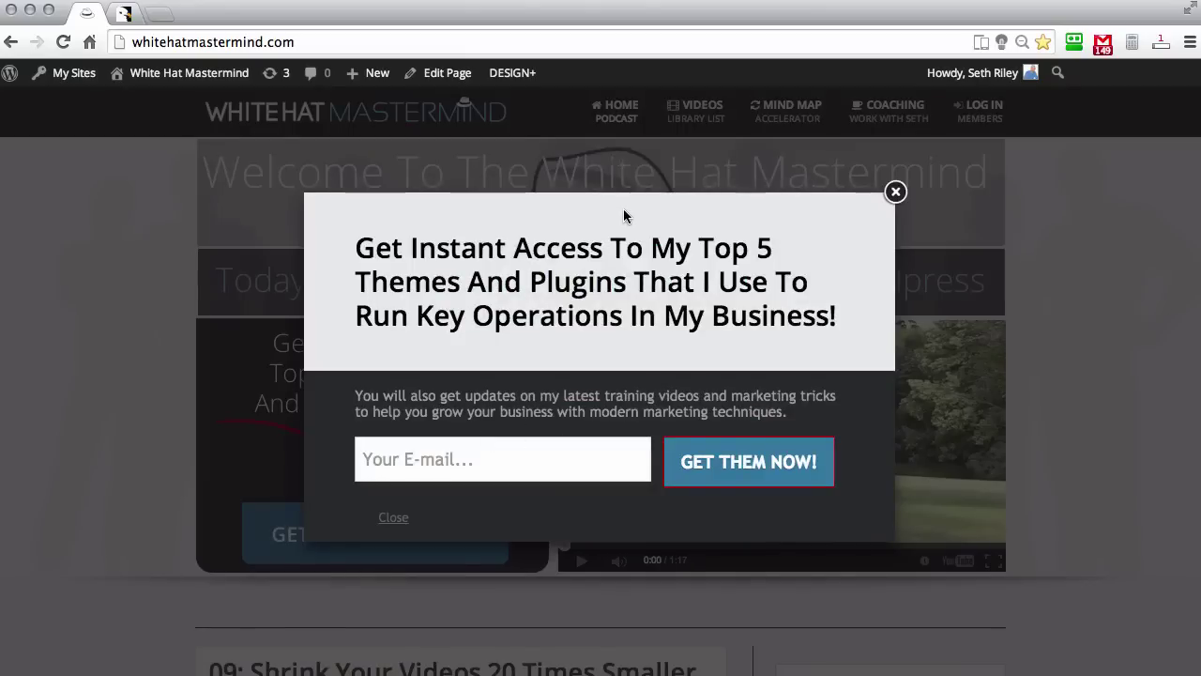
{"action": "left_click", "coordinate": [476, 461]}
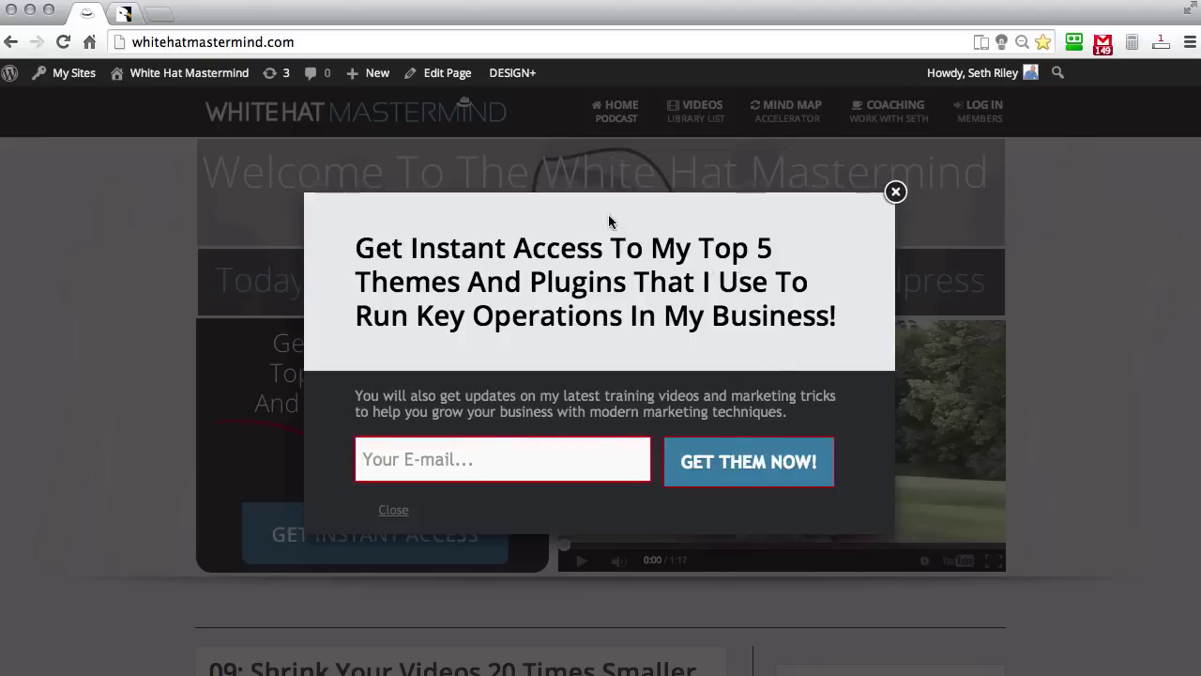
{"action": "left_click", "coordinate": [895, 192]}
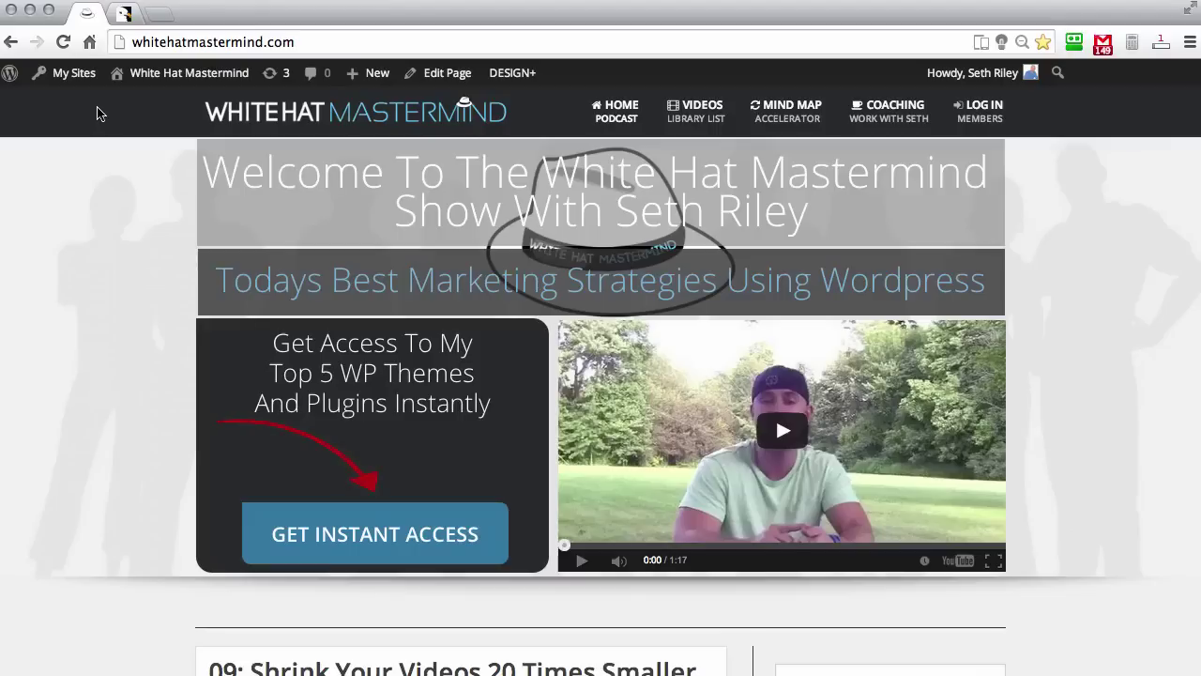
On the CodeCanyon Ninja Popups page, preview the Demo 1 subscribe popup and close it
{"action": "left_click", "coordinate": [122, 13]}
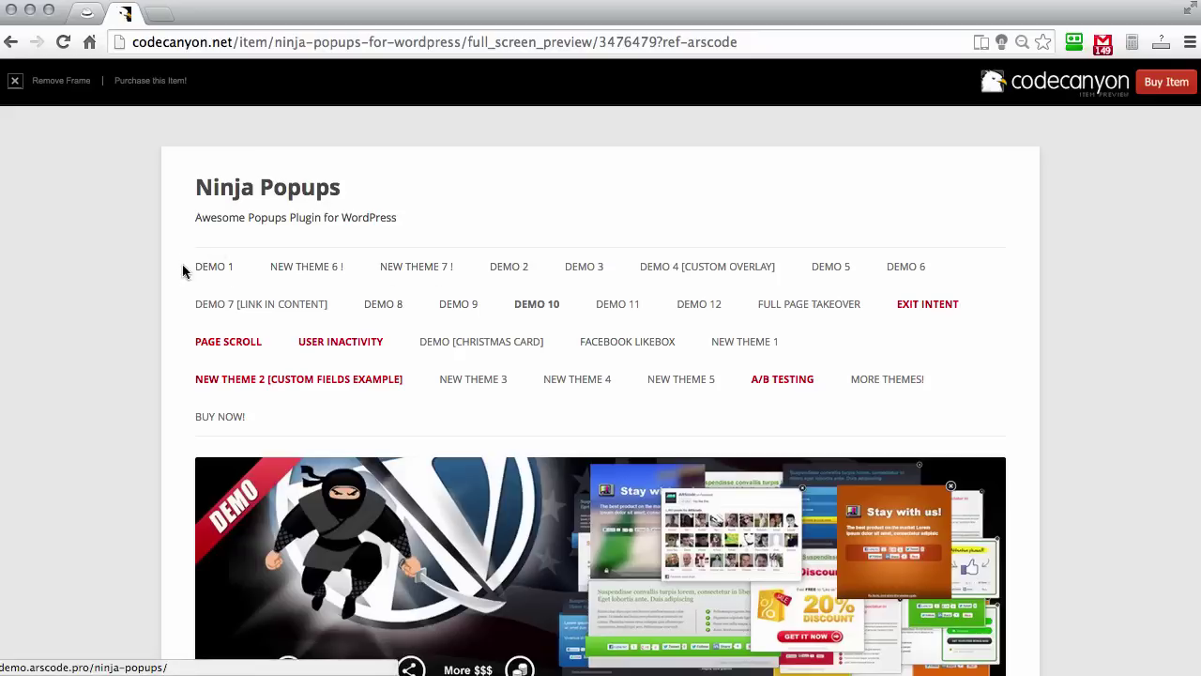
{"action": "left_click", "coordinate": [215, 267]}
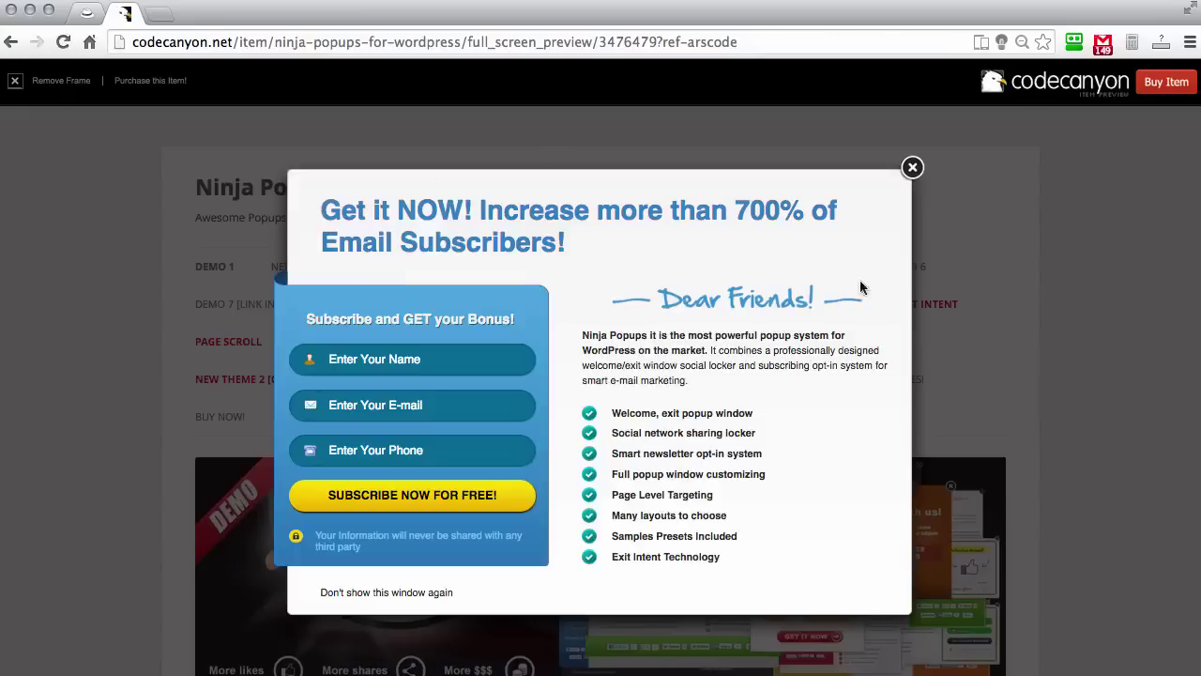
{"action": "left_click", "coordinate": [911, 169]}
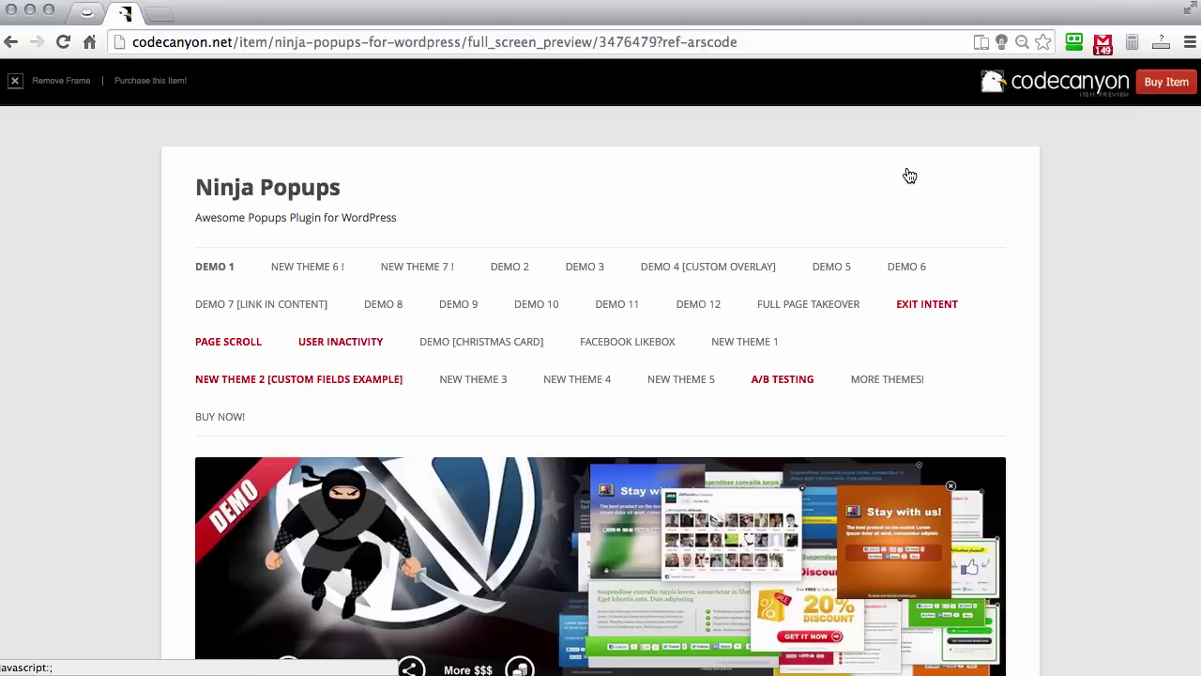
Preview and close both New Theme 6 MORE REVENUE popups, then the Demo 2 subscriber popup
{"action": "left_click", "coordinate": [305, 269]}
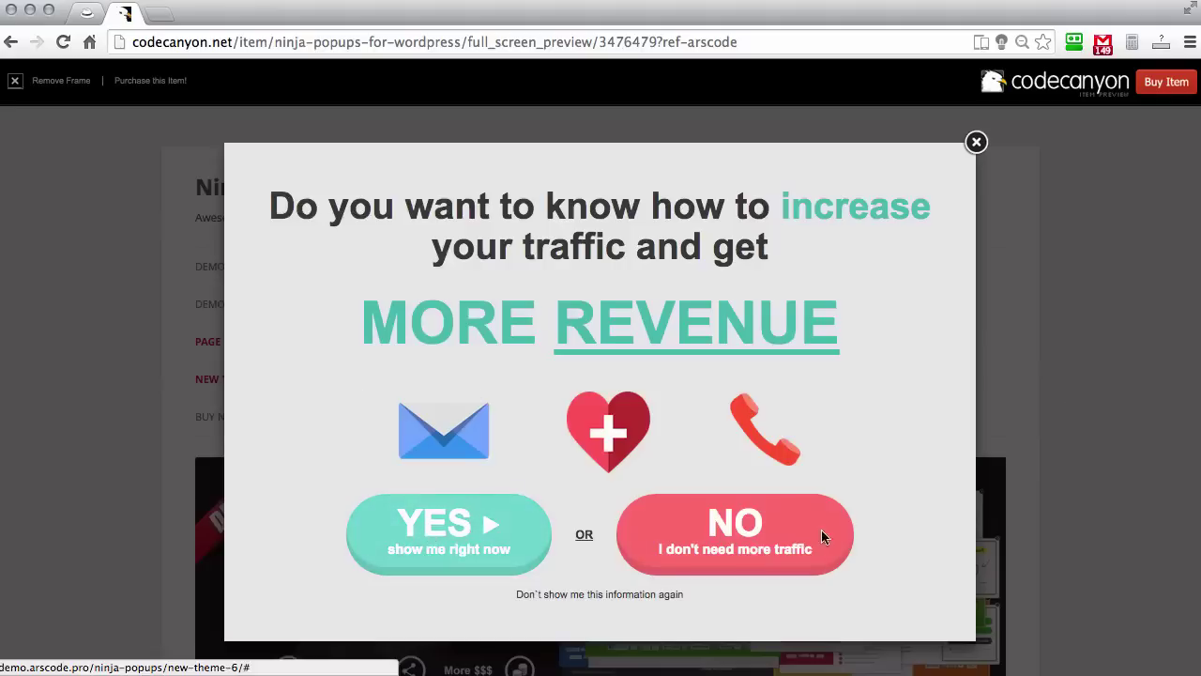
{"action": "left_click", "coordinate": [975, 141]}
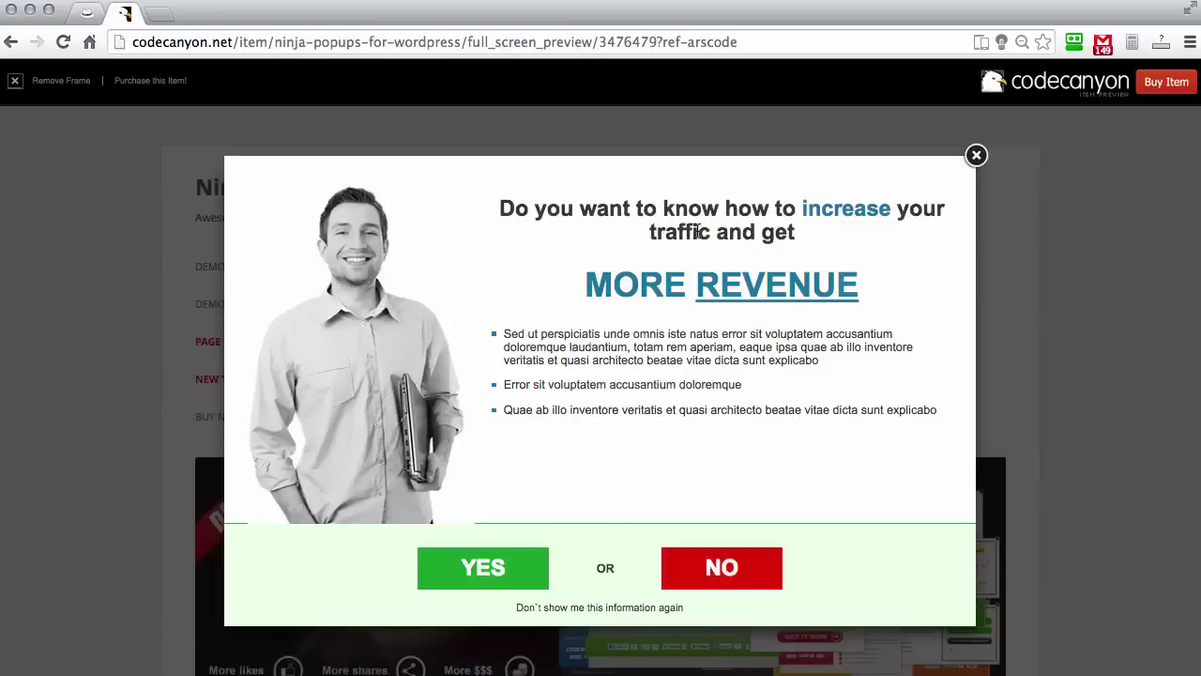
{"action": "left_click", "coordinate": [976, 155]}
{"action": "left_click", "coordinate": [514, 271]}
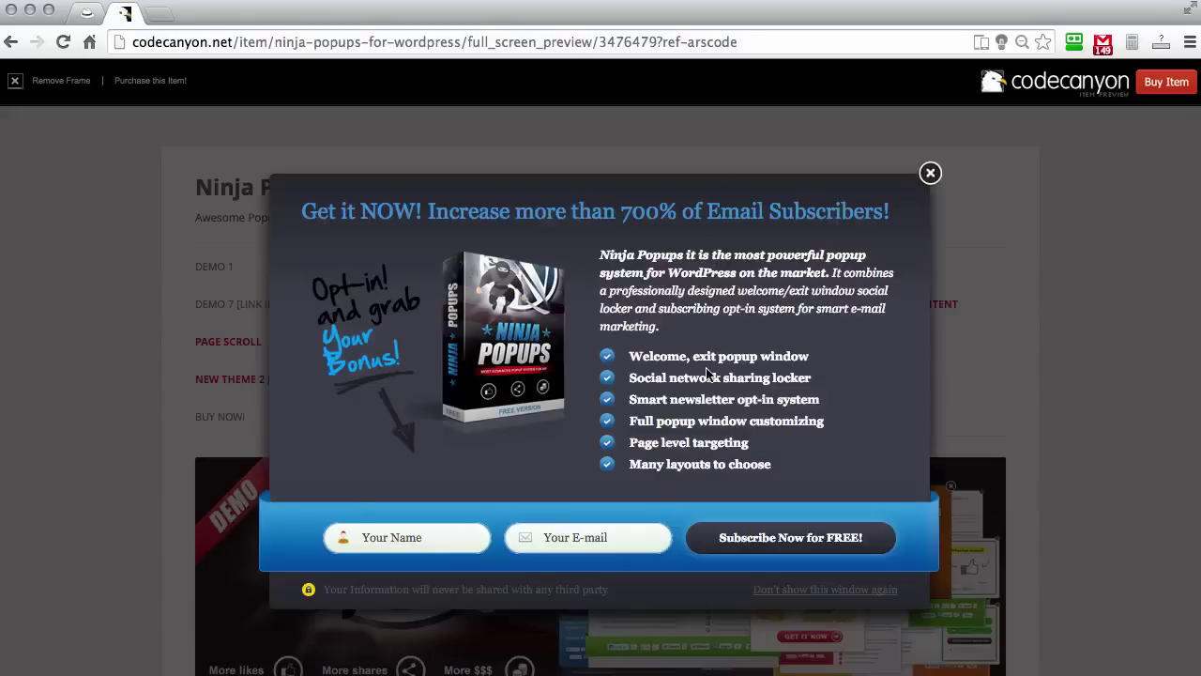
{"action": "left_click", "coordinate": [930, 174]}
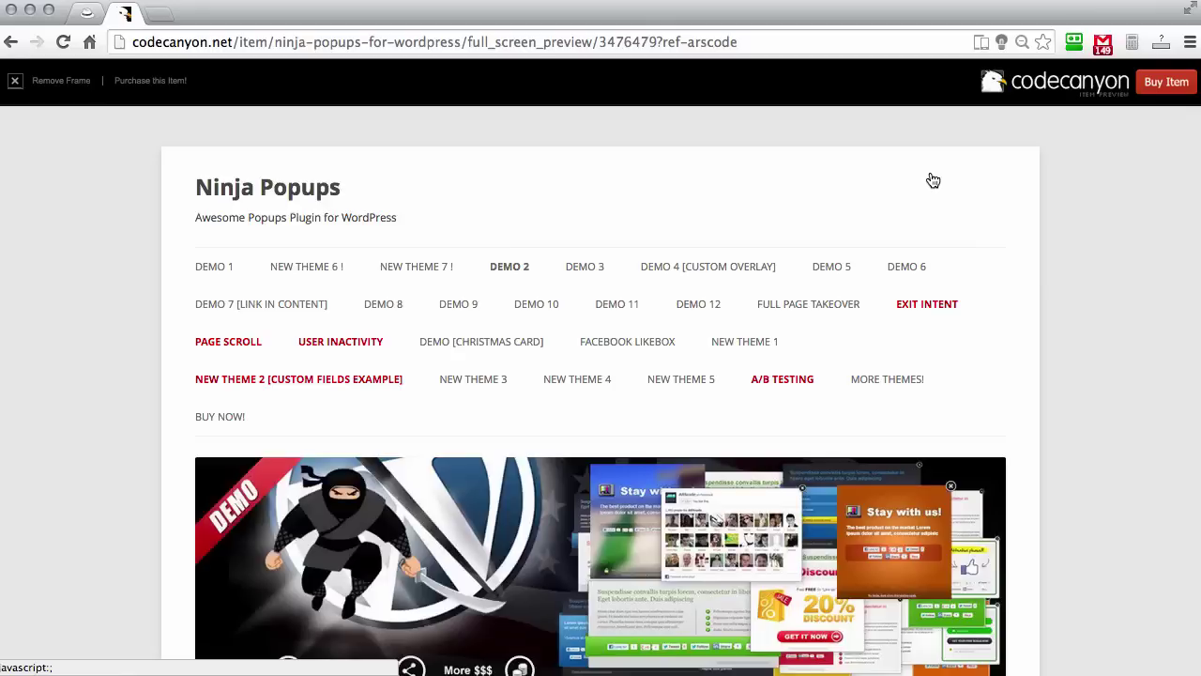
Load the Demo 4 custom overlay preview and close its 20% discount popup
{"action": "left_click", "coordinate": [694, 266]}
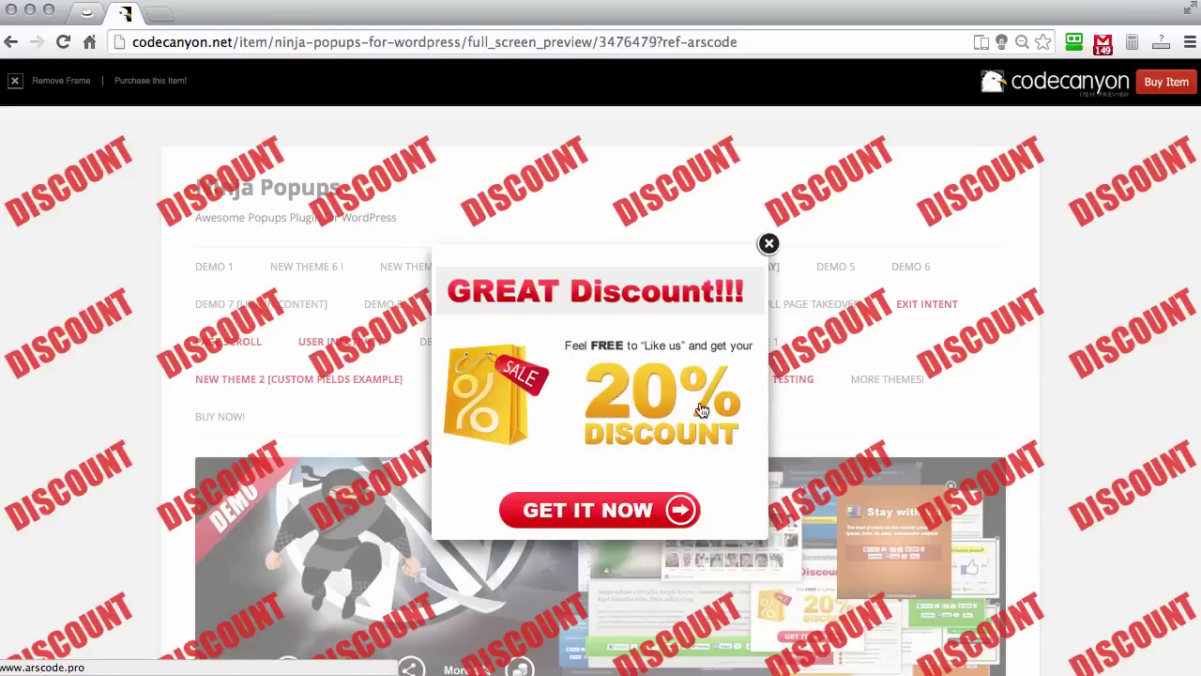
{"action": "left_click", "coordinate": [768, 245]}
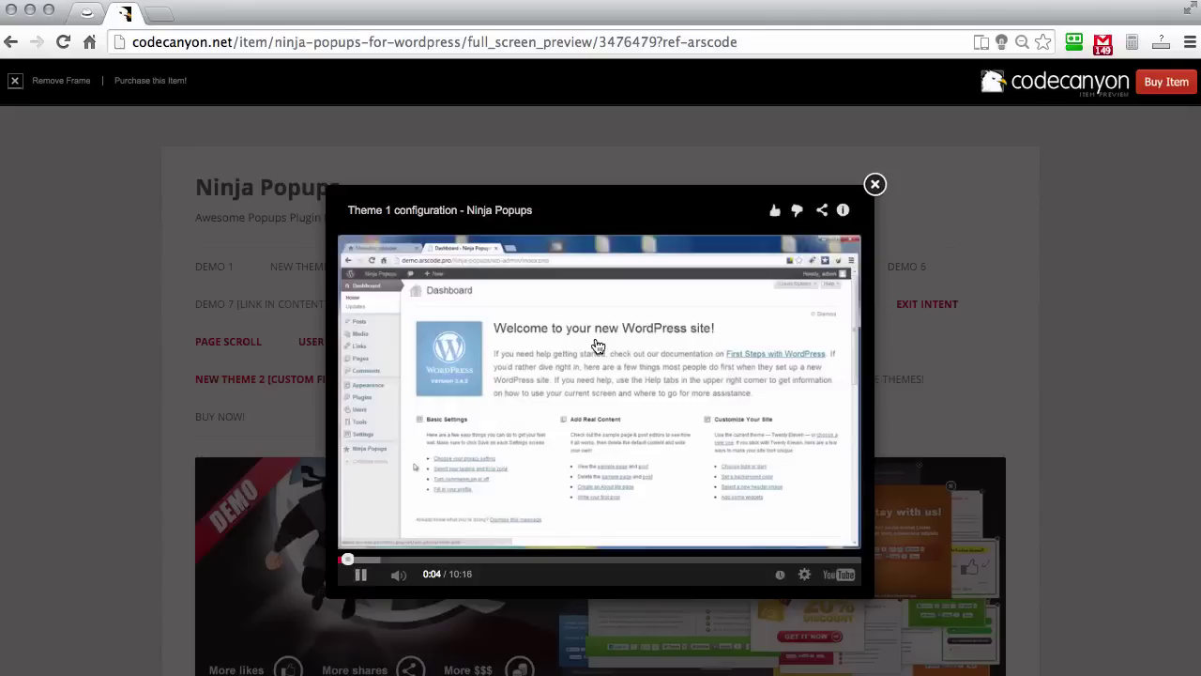
Pause and close the Theme 1 configuration video, then try the Demo 8 popup's e-mail field
{"action": "left_click", "coordinate": [360, 577]}
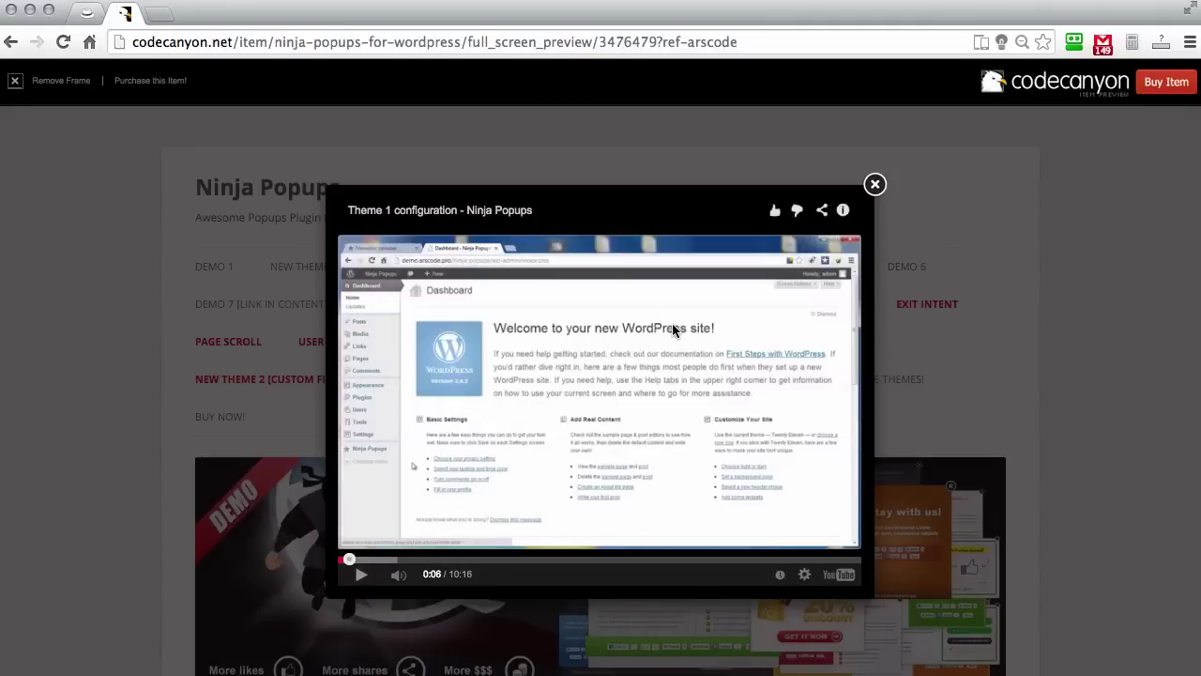
{"action": "left_click", "coordinate": [874, 184]}
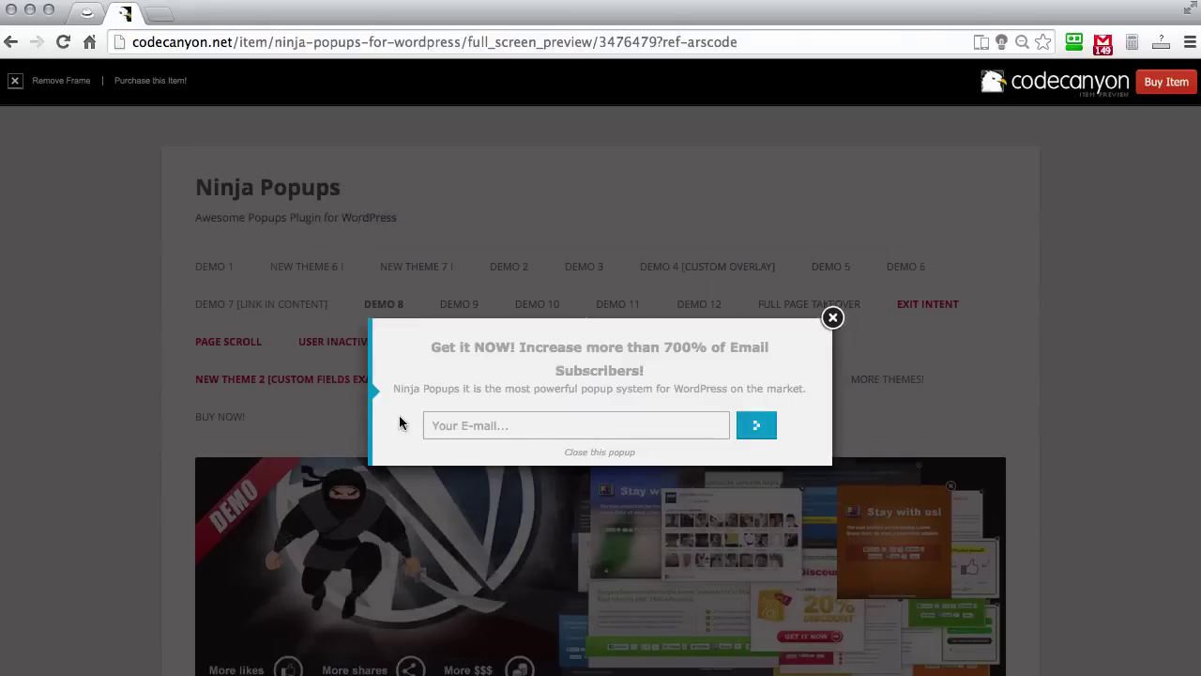
{"action": "left_click", "coordinate": [533, 426]}
{"action": "left_click", "coordinate": [366, 386]}
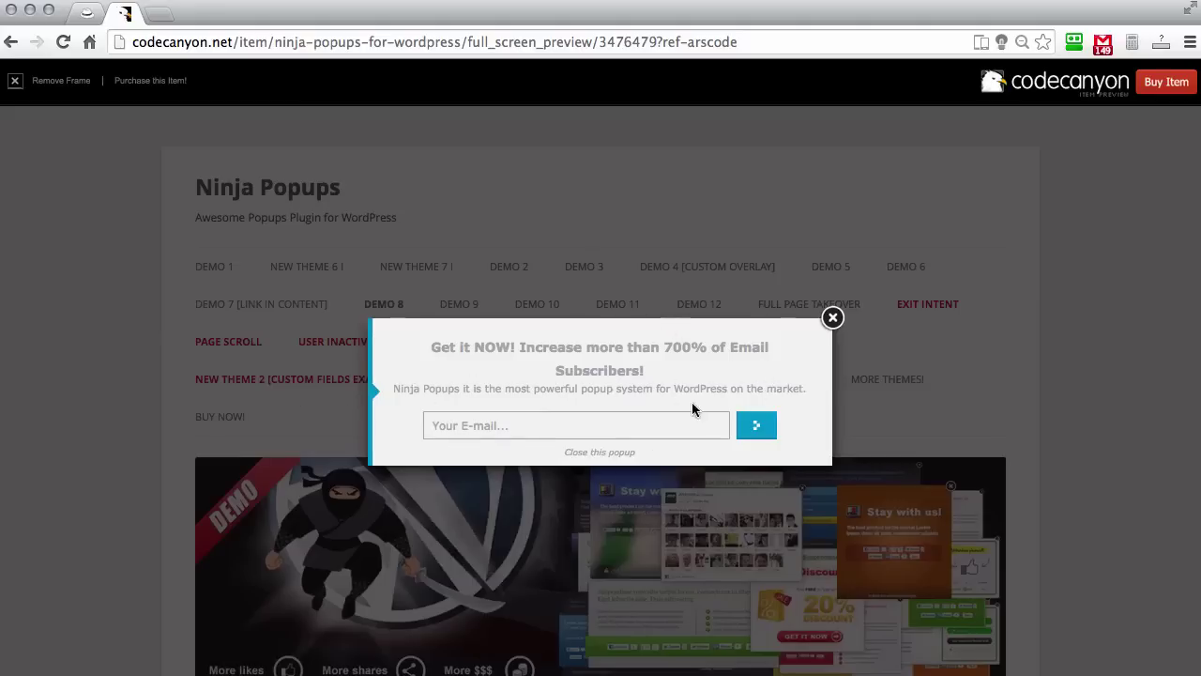
Close the Demo 8 e-mail sign-up popup with its × button
{"action": "left_click", "coordinate": [831, 320]}
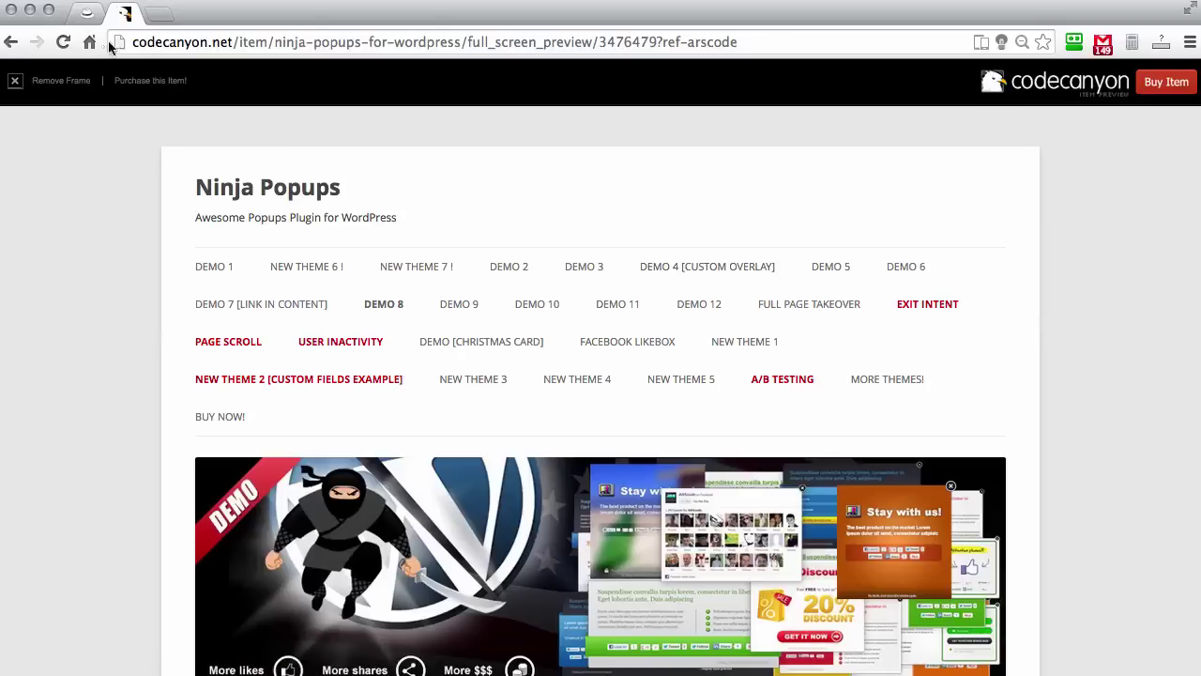
Return to the White Hat Mastermind site and open its WordPress admin dashboard
{"action": "left_click", "coordinate": [88, 16]}
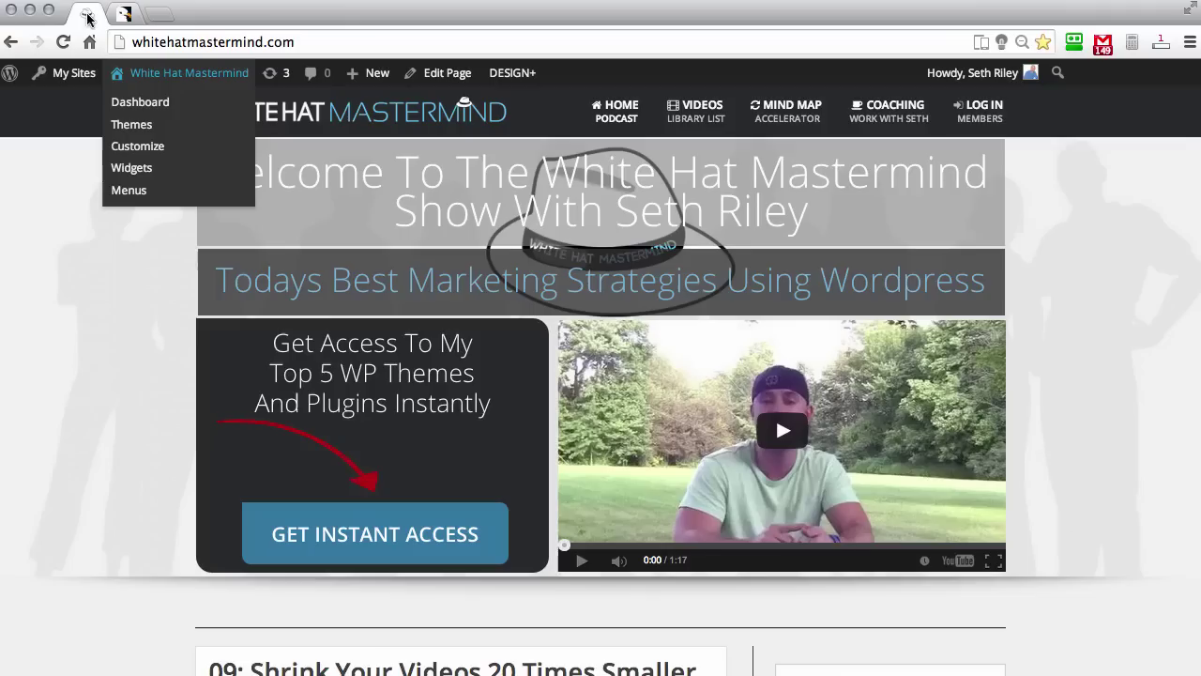
{"action": "mouse_move", "coordinate": [74, 73]}
{"action": "left_click", "coordinate": [131, 131]}
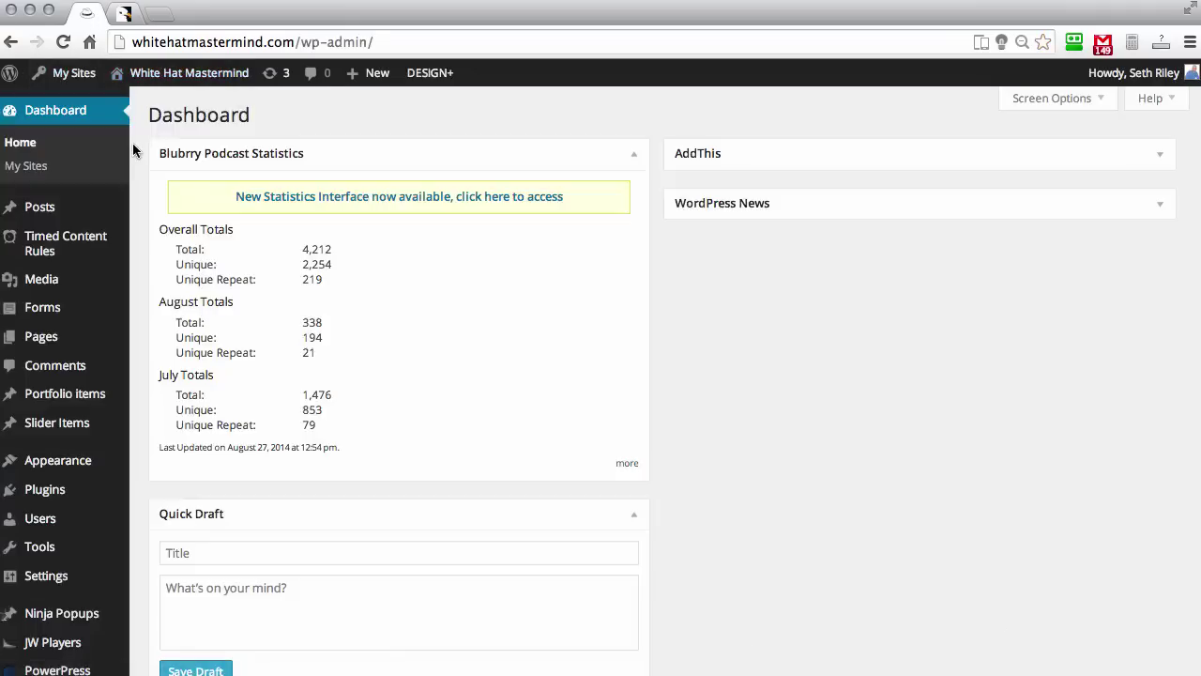
{"action": "scroll", "coordinate": [135, 150], "scroll_direction": "down", "scroll_amount": 5}
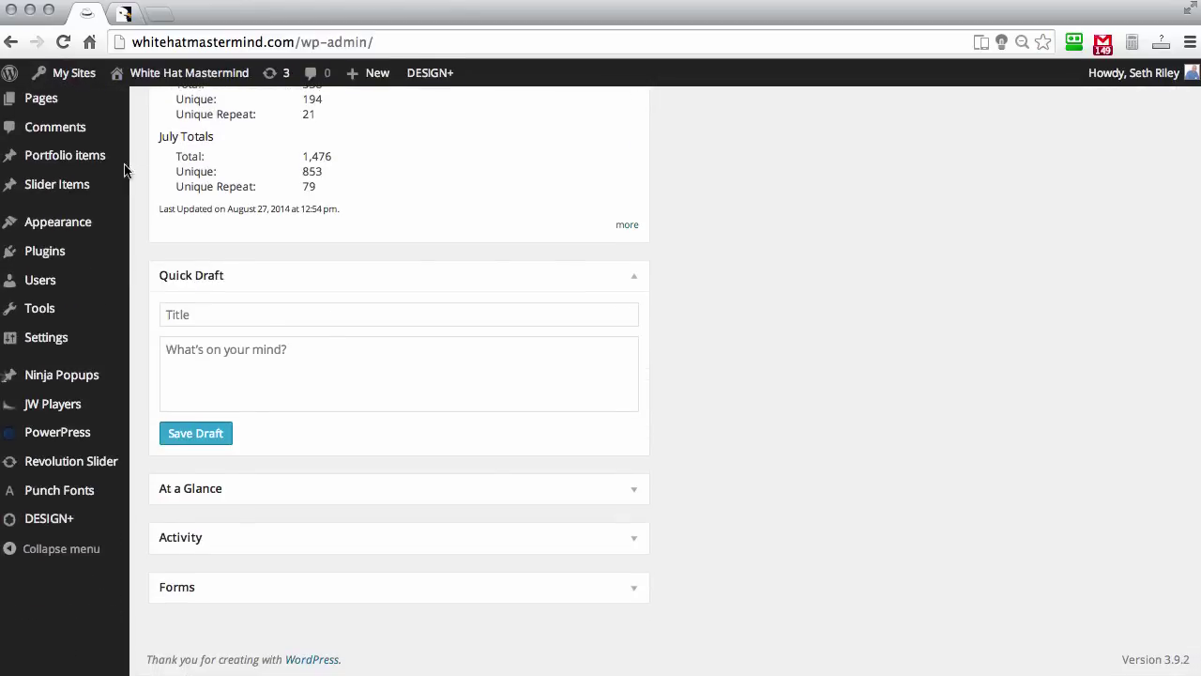
{"action": "mouse_move", "coordinate": [62, 375]}
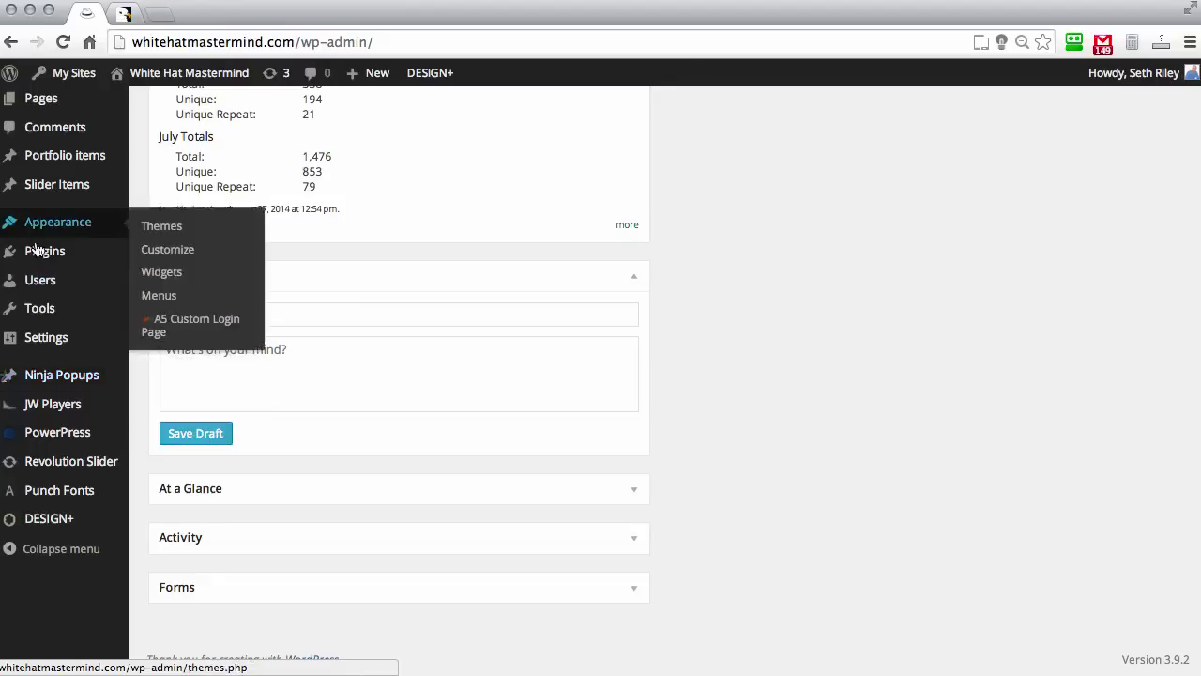
{"action": "mouse_move", "coordinate": [32, 253]}
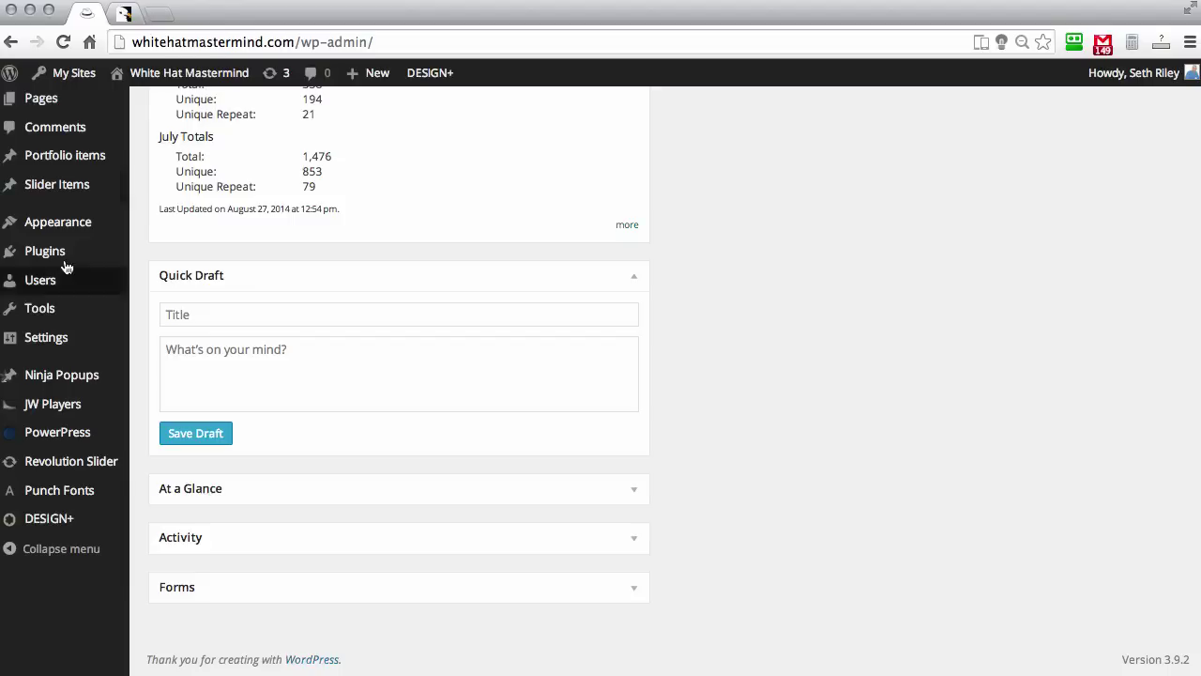
Open Ninja Popups > Settings and view the Welcome Popup section
{"action": "mouse_move", "coordinate": [45, 381]}
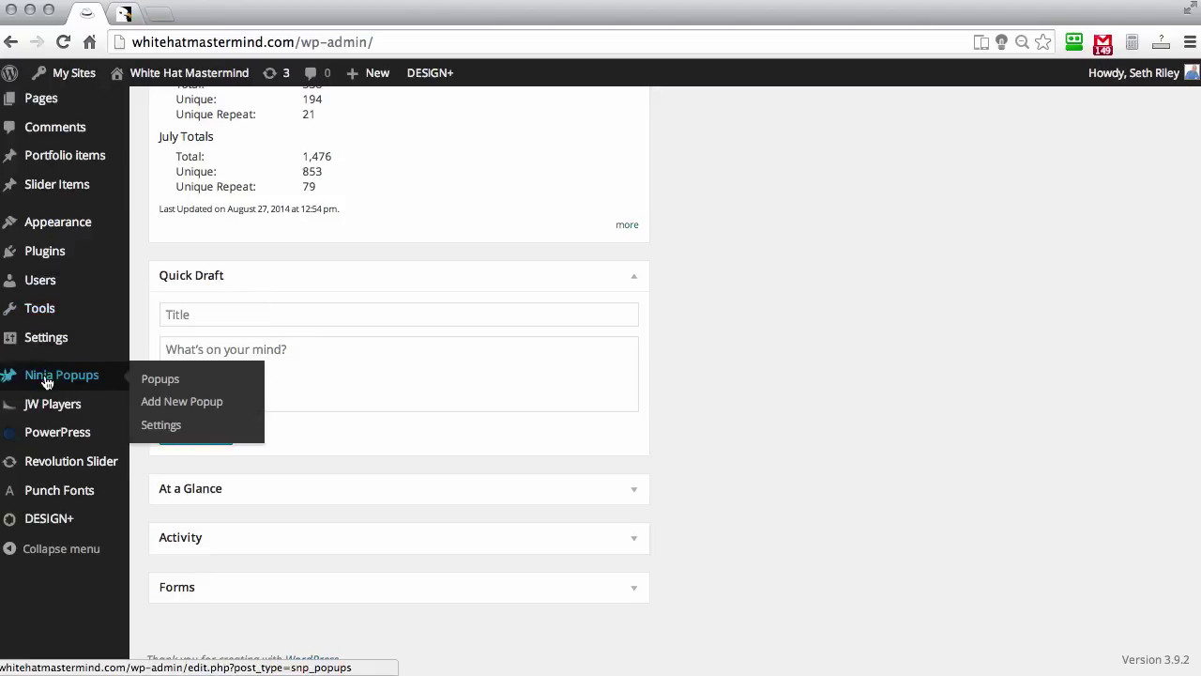
{"action": "left_click", "coordinate": [156, 423]}
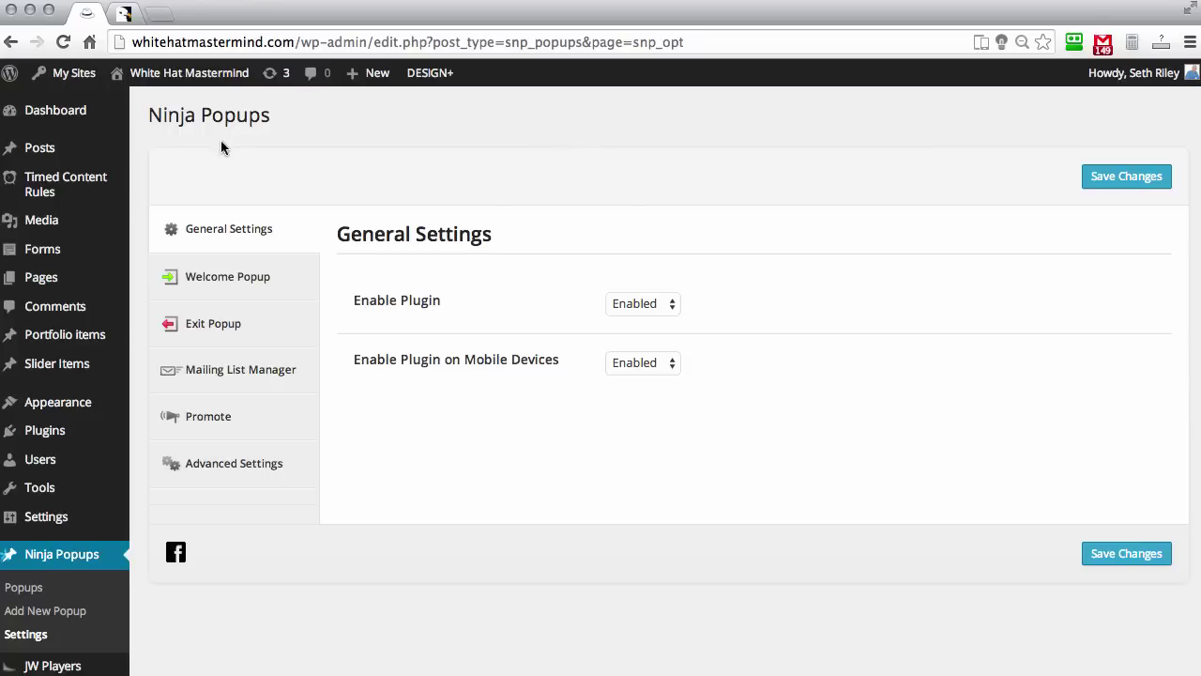
{"action": "left_click", "coordinate": [215, 288]}
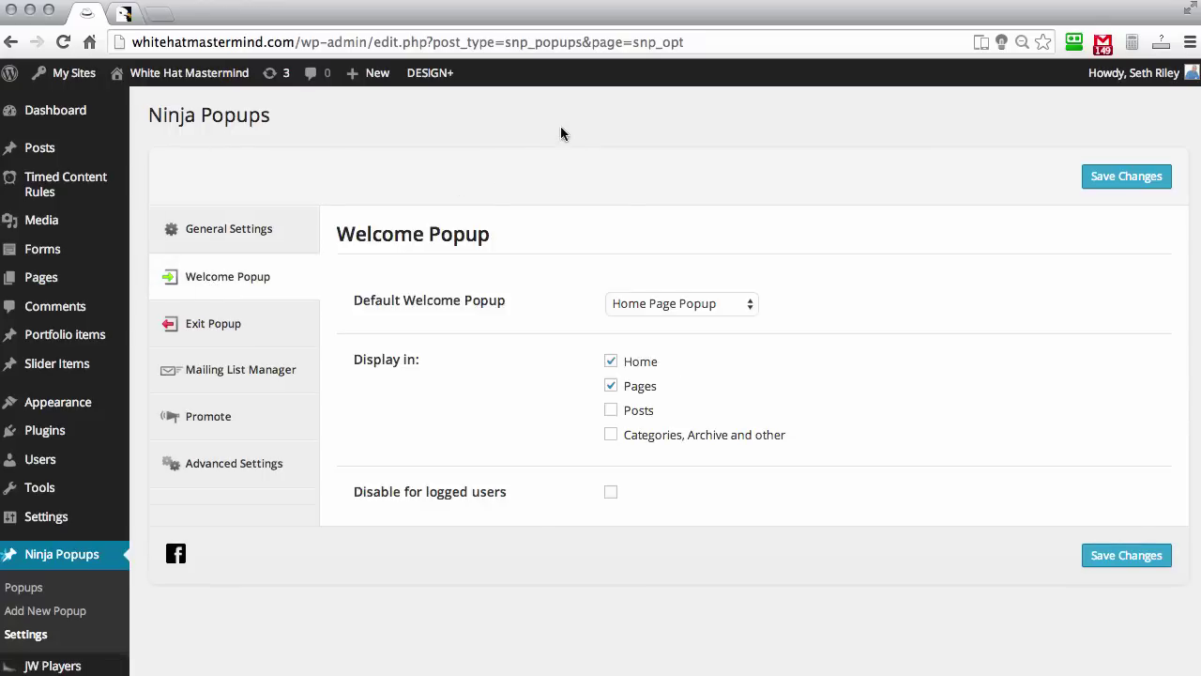
Keep Home Page Popup as the default welcome popup, then view the Exit Popup section
{"action": "scroll", "coordinate": [319, 228], "scroll_direction": "down", "scroll_amount": 1}
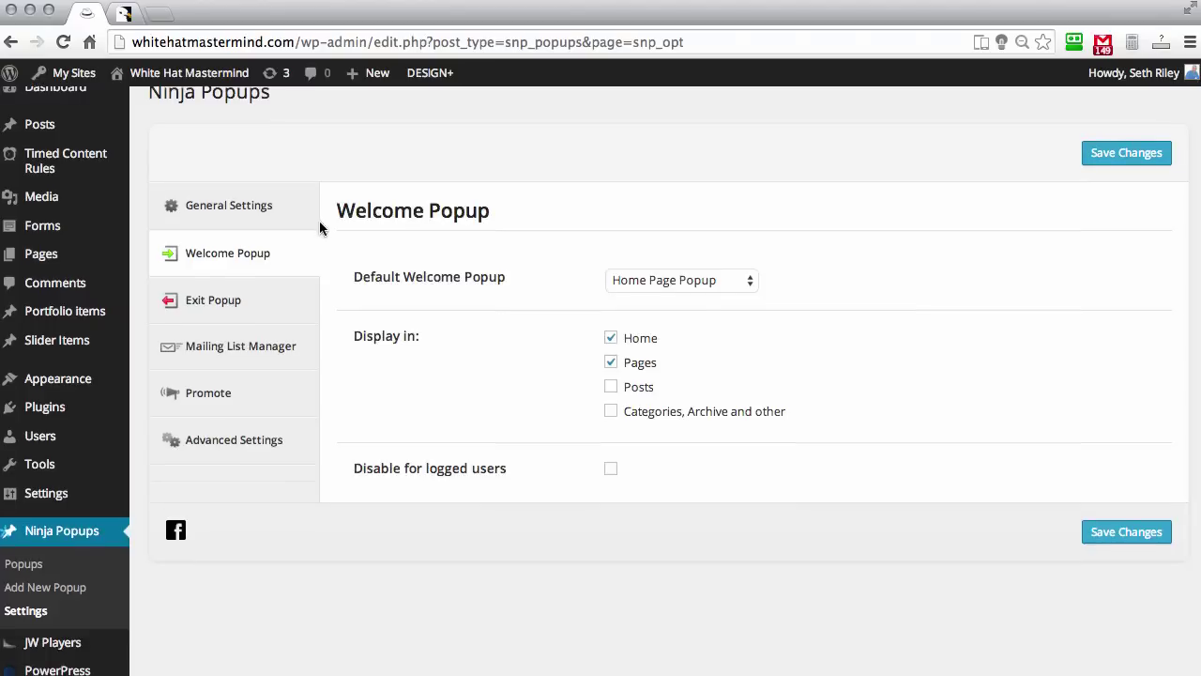
{"action": "left_click", "coordinate": [693, 280]}
{"action": "left_click", "coordinate": [829, 257]}
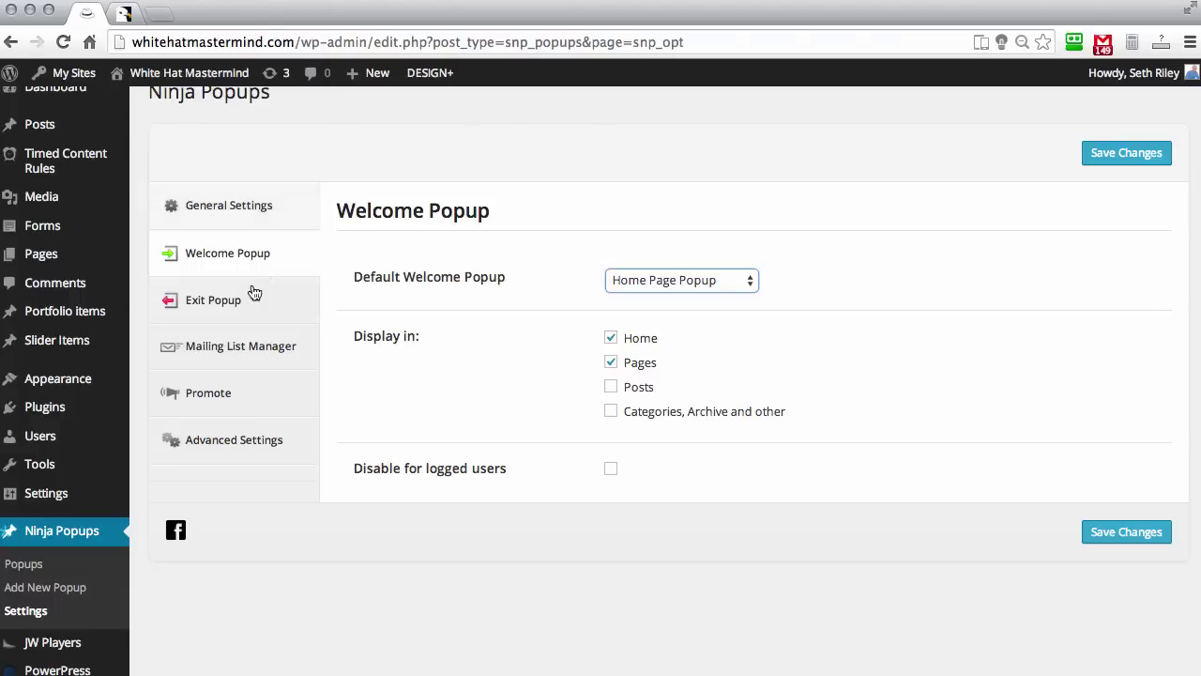
{"action": "left_click", "coordinate": [200, 306]}
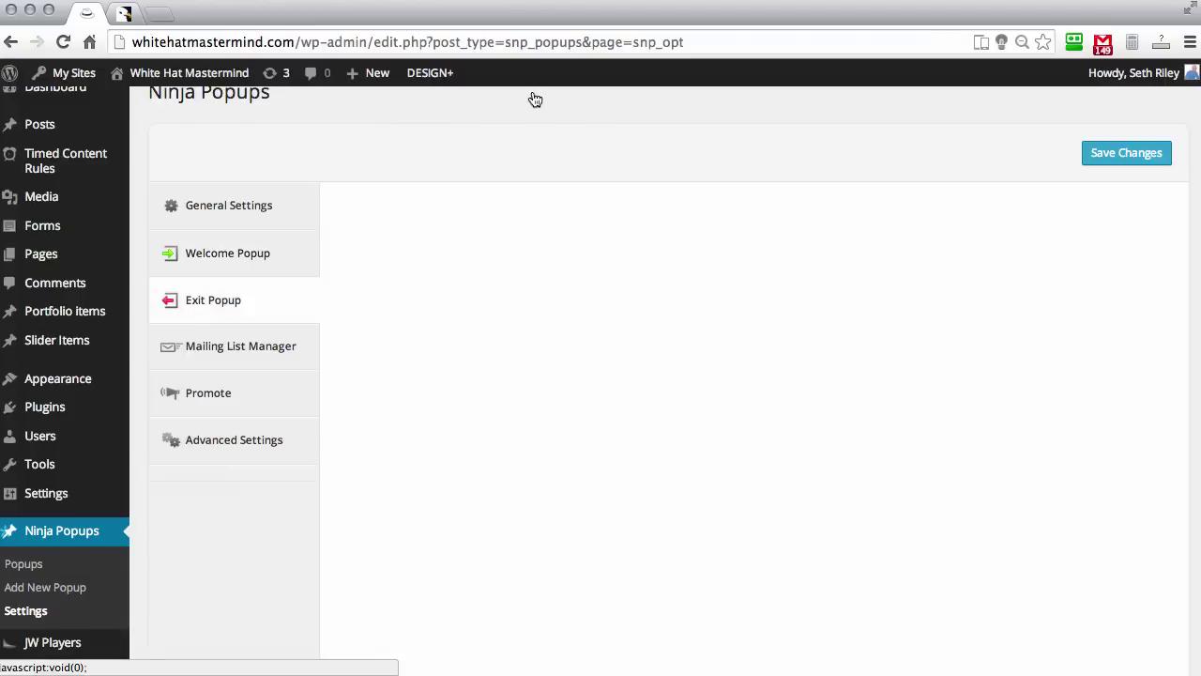
Look over the Exit Popup settings, then view the Mailing List Manager section
{"action": "scroll", "coordinate": [556, 265], "scroll_direction": "down", "scroll_amount": 2}
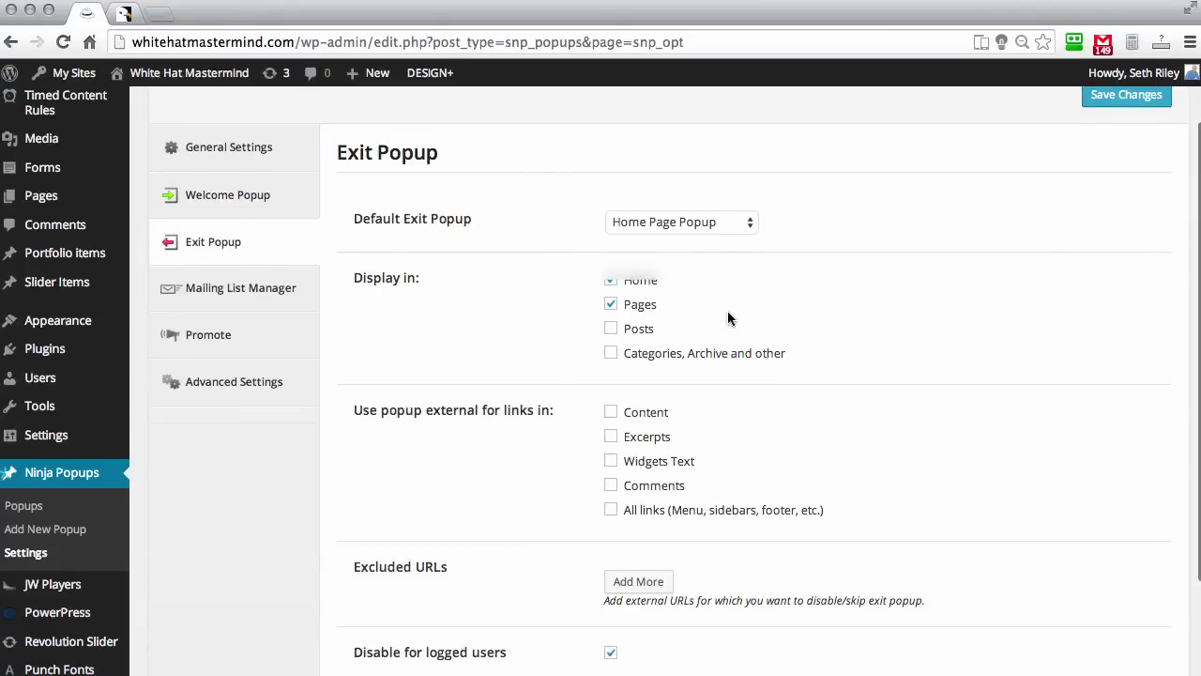
{"action": "scroll", "coordinate": [1047, 279], "scroll_direction": "down", "scroll_amount": 4}
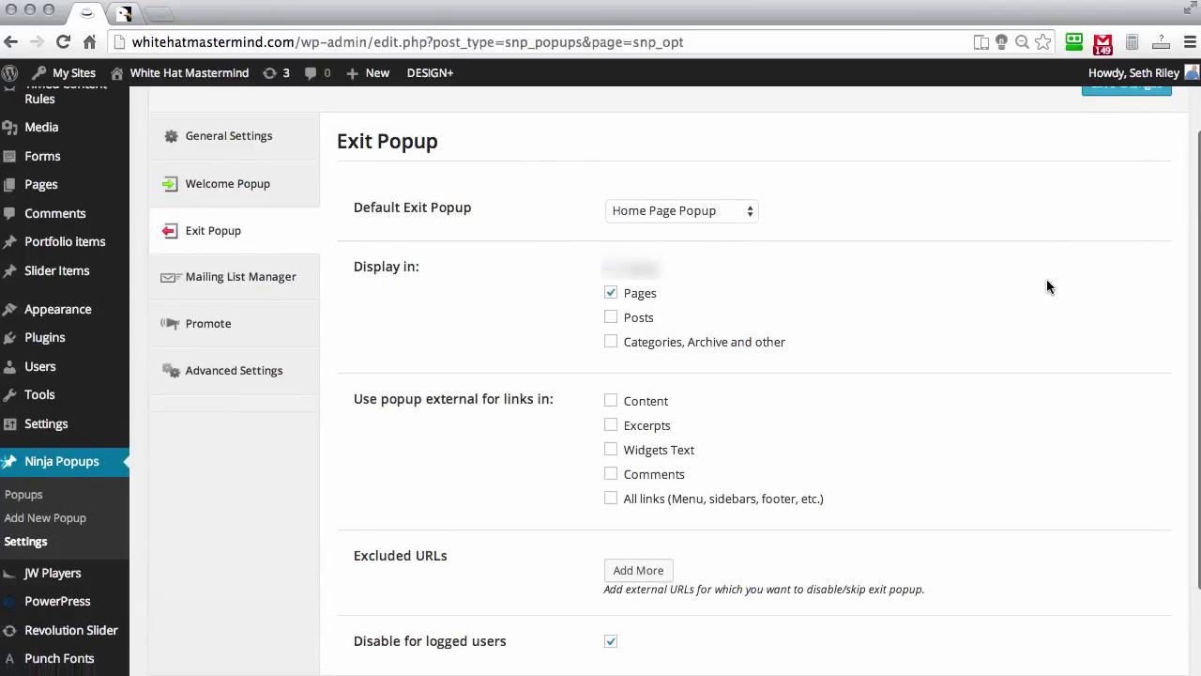
{"action": "scroll", "coordinate": [1048, 287], "scroll_direction": "up", "scroll_amount": 3}
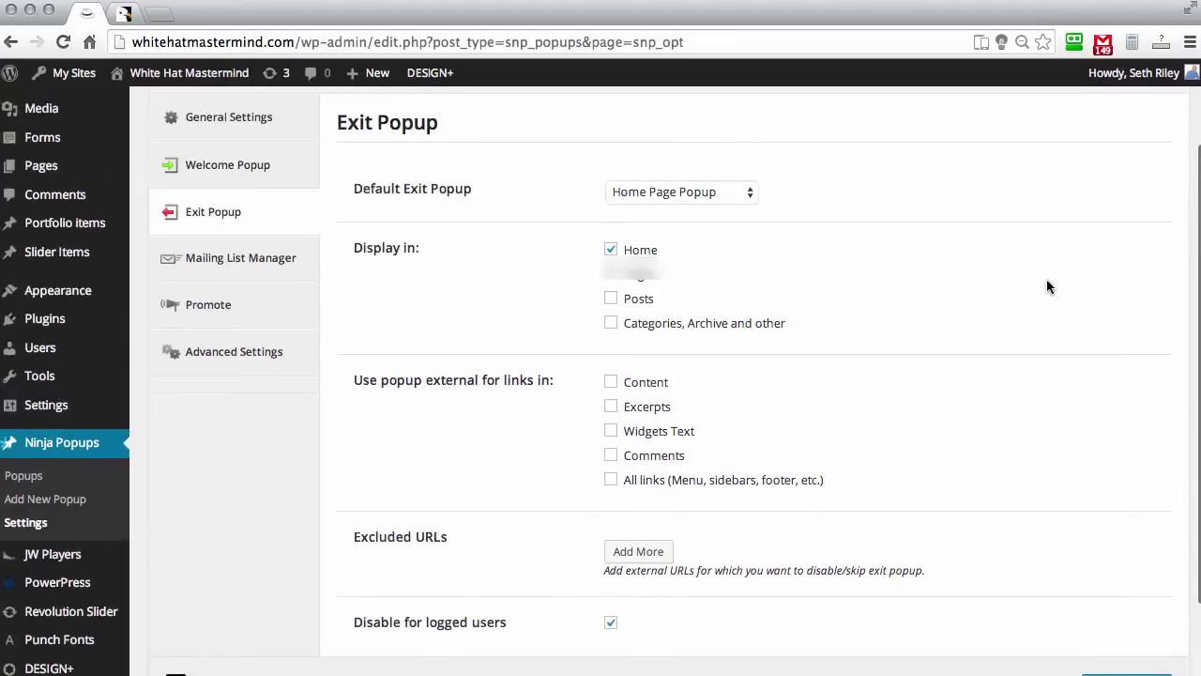
{"action": "scroll", "coordinate": [1048, 286], "scroll_direction": "up", "scroll_amount": 1}
{"action": "left_click", "coordinate": [237, 283]}
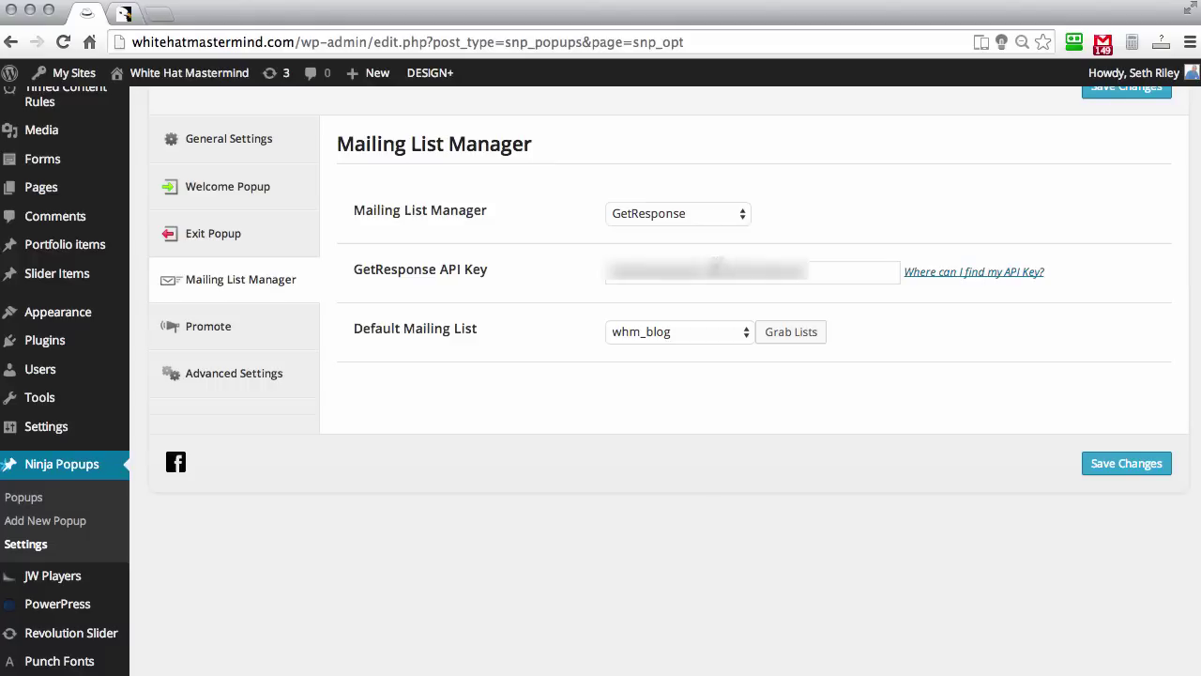
Keep GetResponse and the whm_blog default list, check the API key, then view Promote settings
{"action": "left_click", "coordinate": [679, 213]}
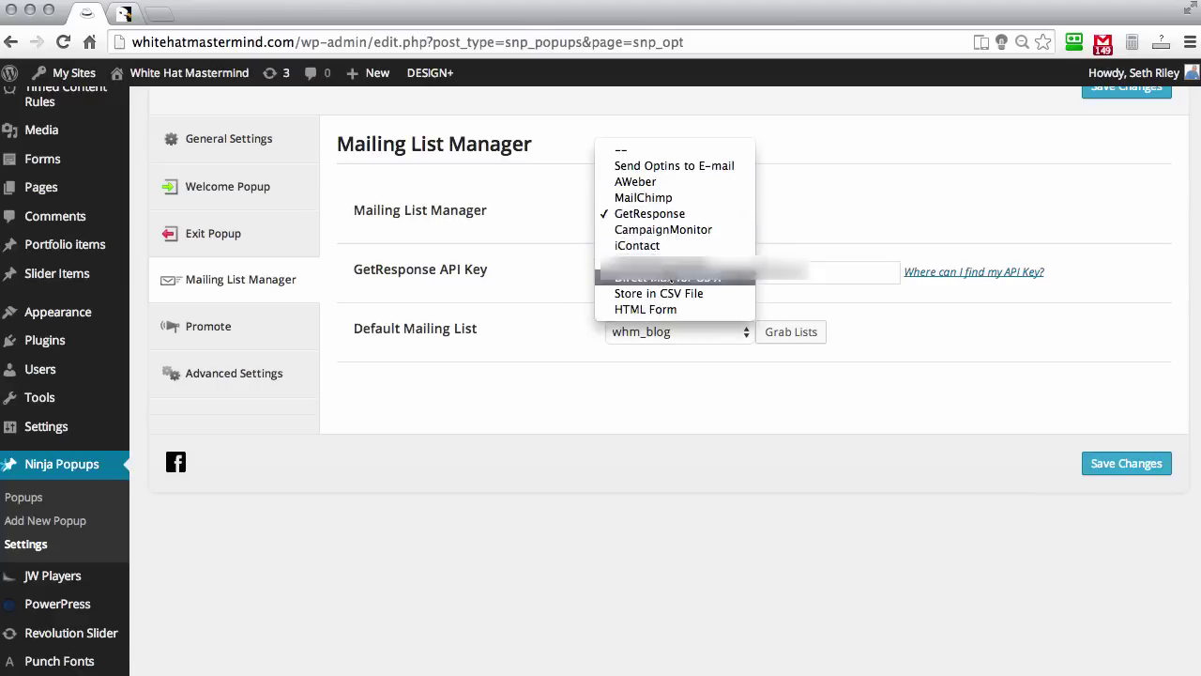
{"action": "left_click", "coordinate": [815, 188]}
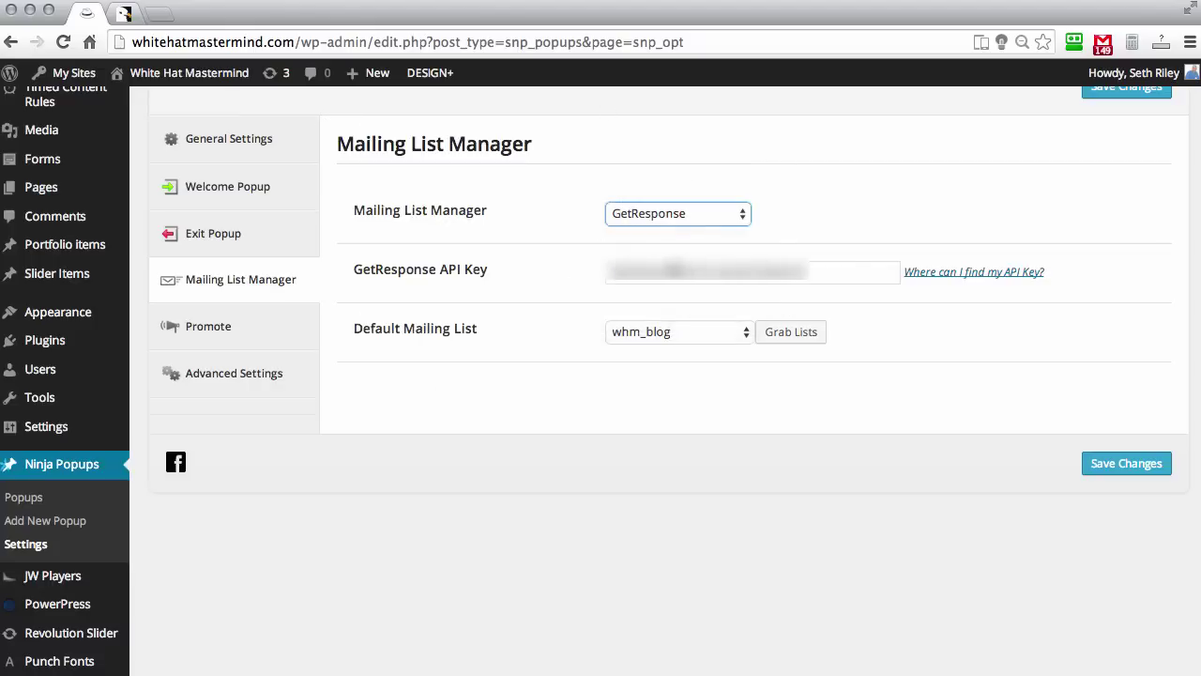
{"action": "left_click", "coordinate": [674, 270]}
{"action": "left_click", "coordinate": [397, 89]}
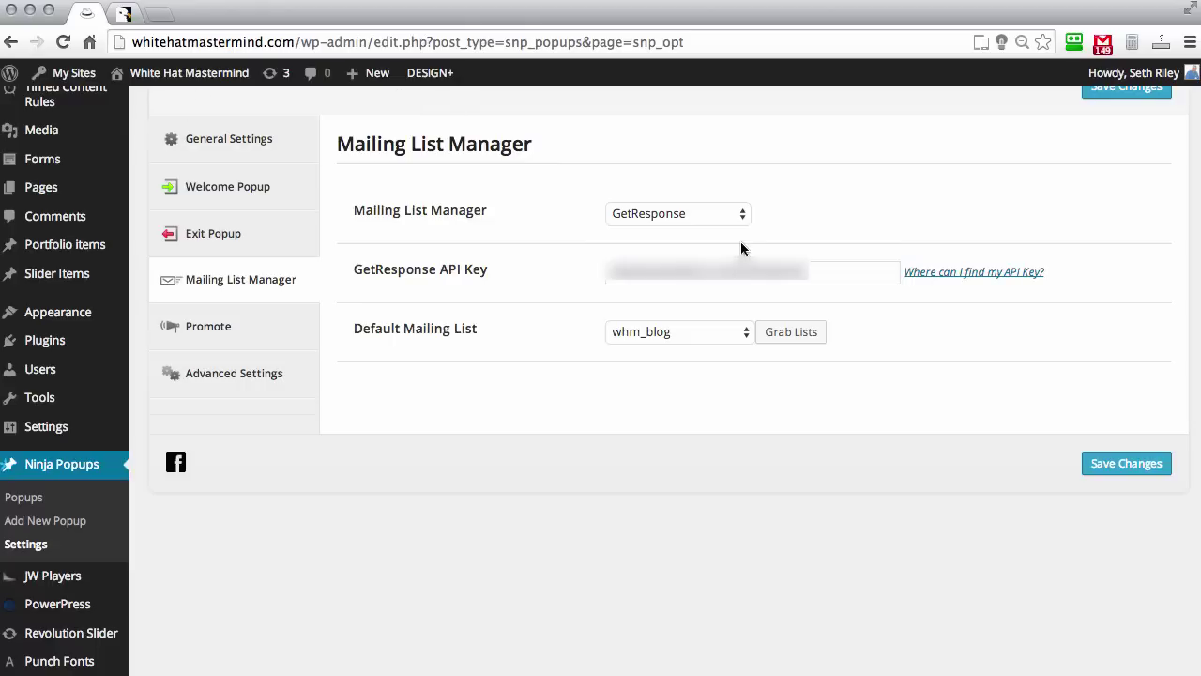
{"action": "left_click", "coordinate": [689, 327]}
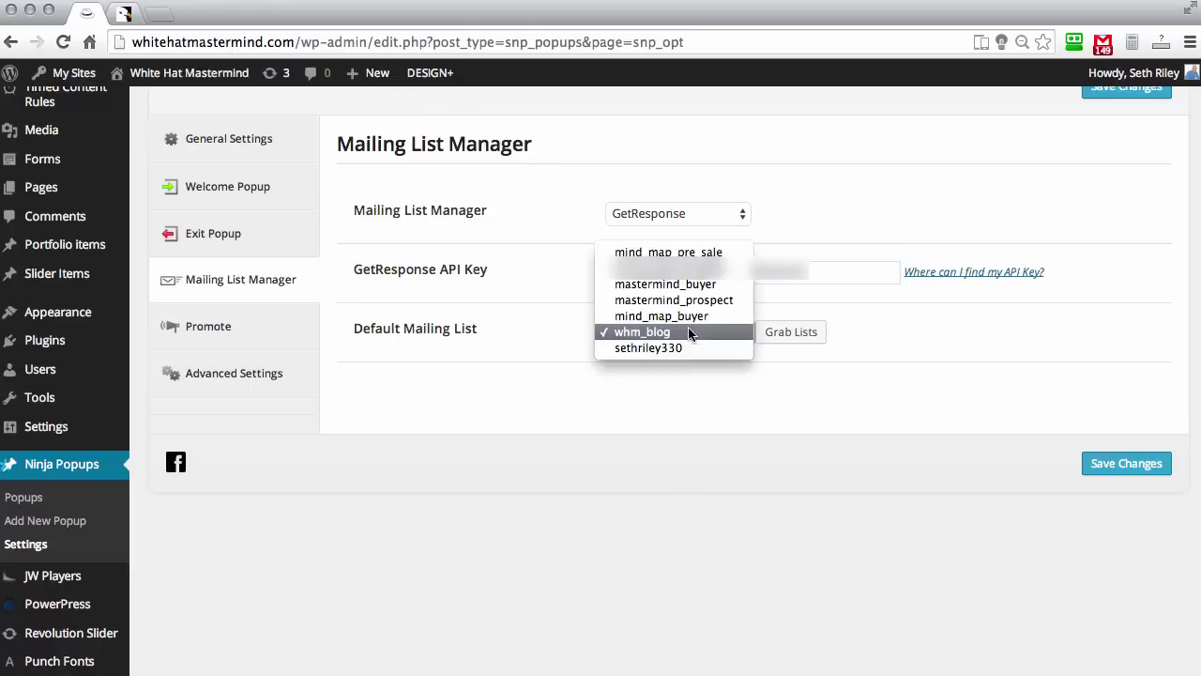
{"action": "left_click", "coordinate": [518, 294]}
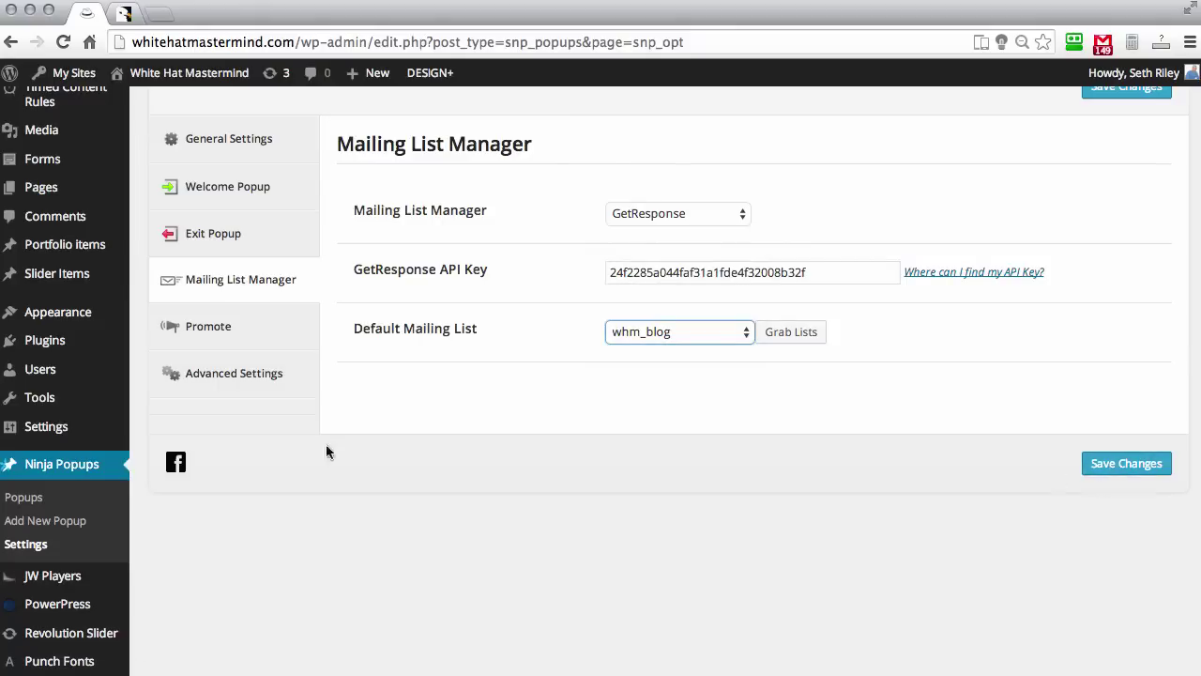
{"action": "left_click", "coordinate": [221, 337]}
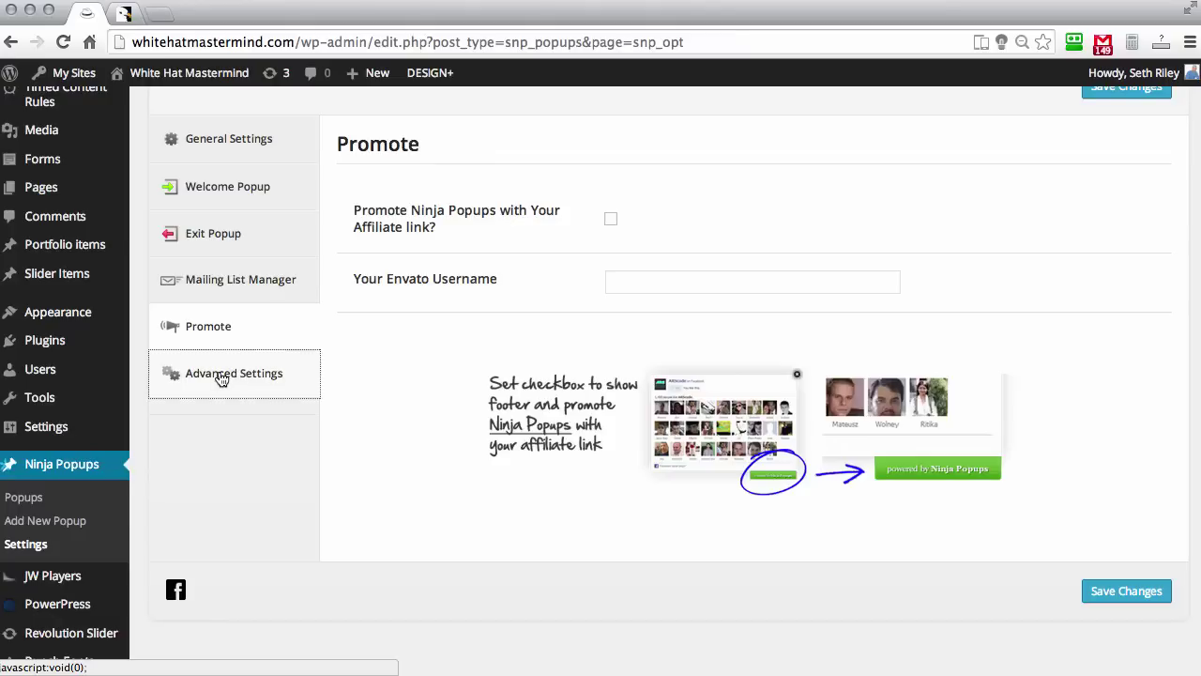
Review the Advanced Settings: empty CSS link-class fields and no script loaders disabled
{"action": "left_click", "coordinate": [221, 378]}
{"action": "scroll", "coordinate": [844, 300], "scroll_direction": "down", "scroll_amount": 5}
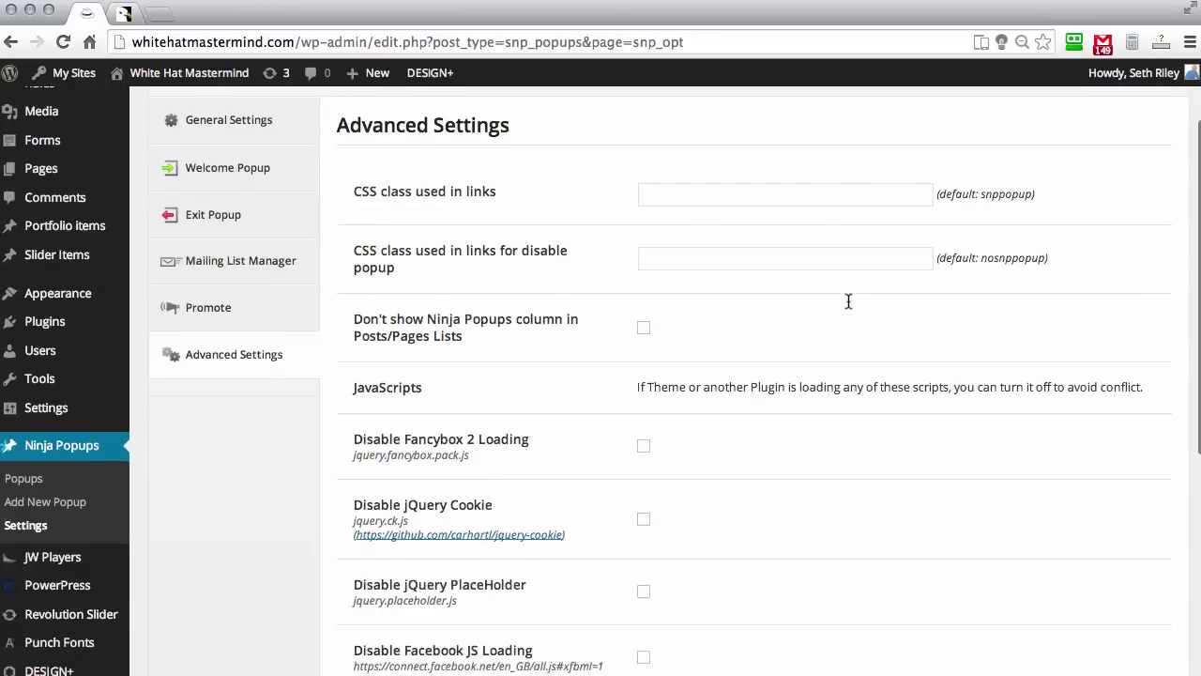
{"action": "scroll", "coordinate": [849, 307], "scroll_direction": "down", "scroll_amount": 5}
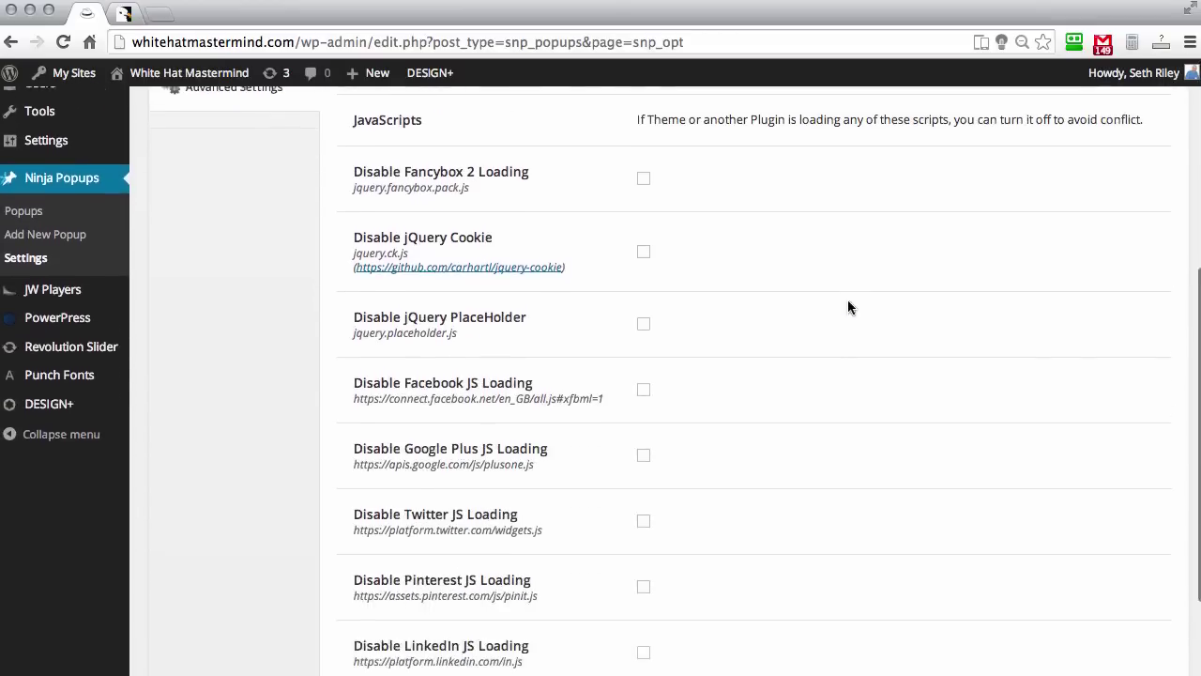
{"action": "scroll", "coordinate": [849, 307], "scroll_direction": "up", "scroll_amount": 4}
{"action": "scroll", "coordinate": [847, 307], "scroll_direction": "up", "scroll_amount": 4}
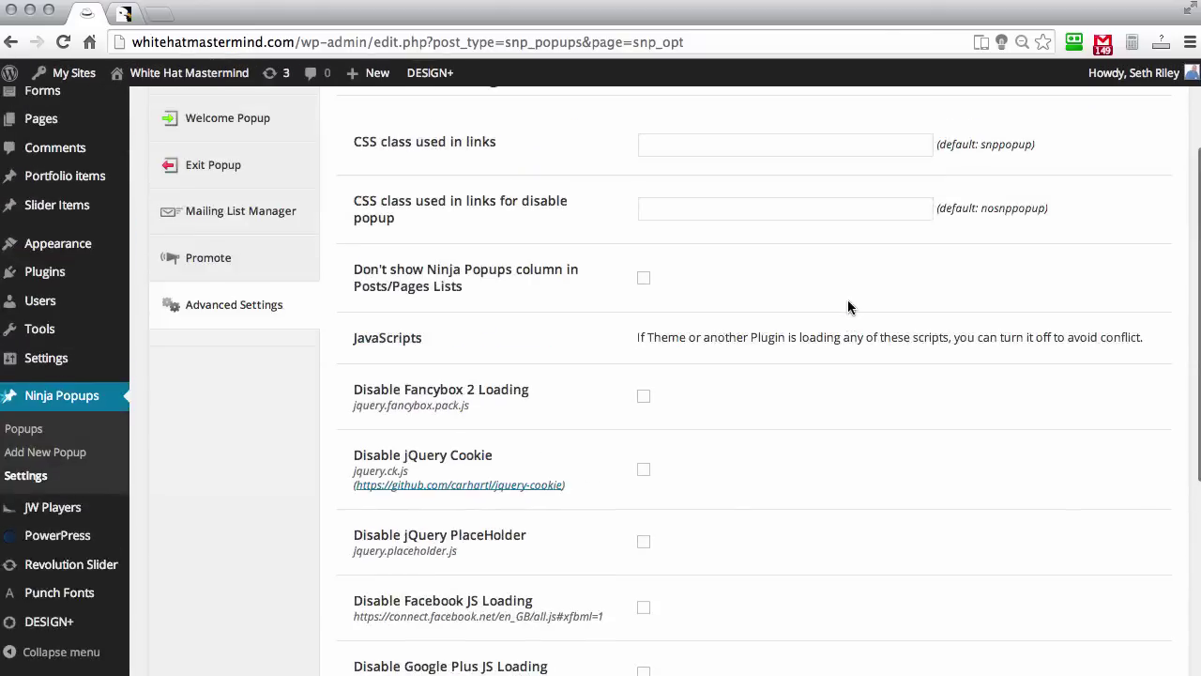
{"action": "scroll", "coordinate": [847, 306], "scroll_direction": "down", "scroll_amount": 2}
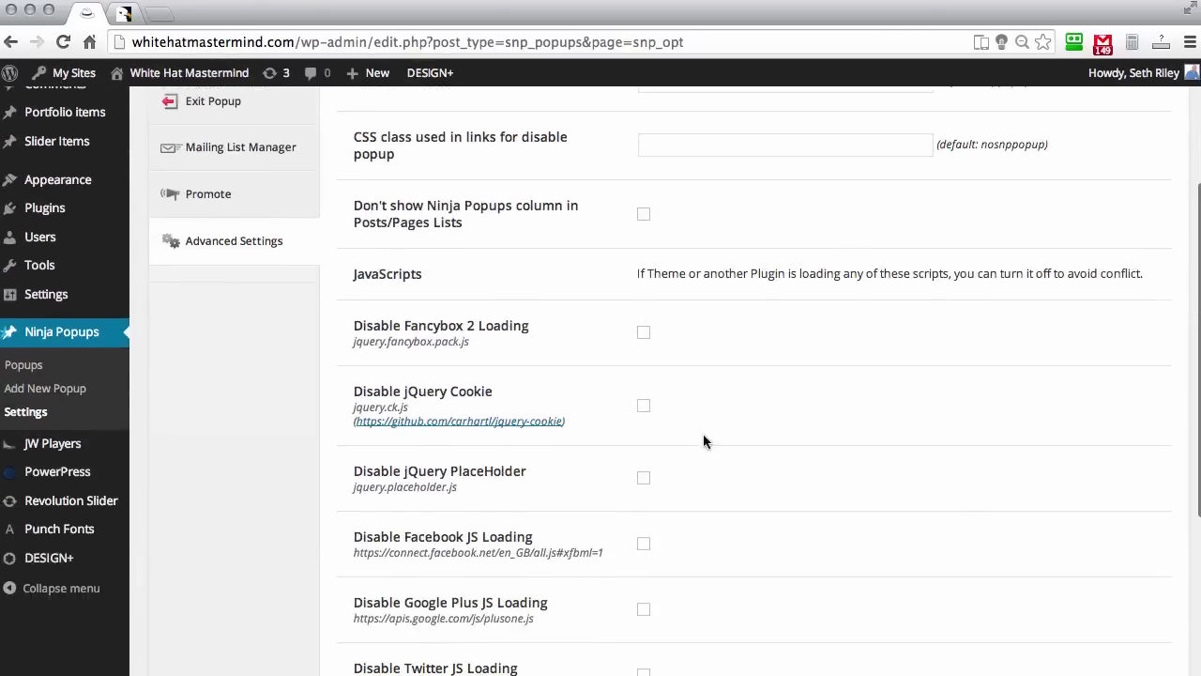
{"action": "scroll", "coordinate": [852, 324], "scroll_direction": "down", "scroll_amount": 3}
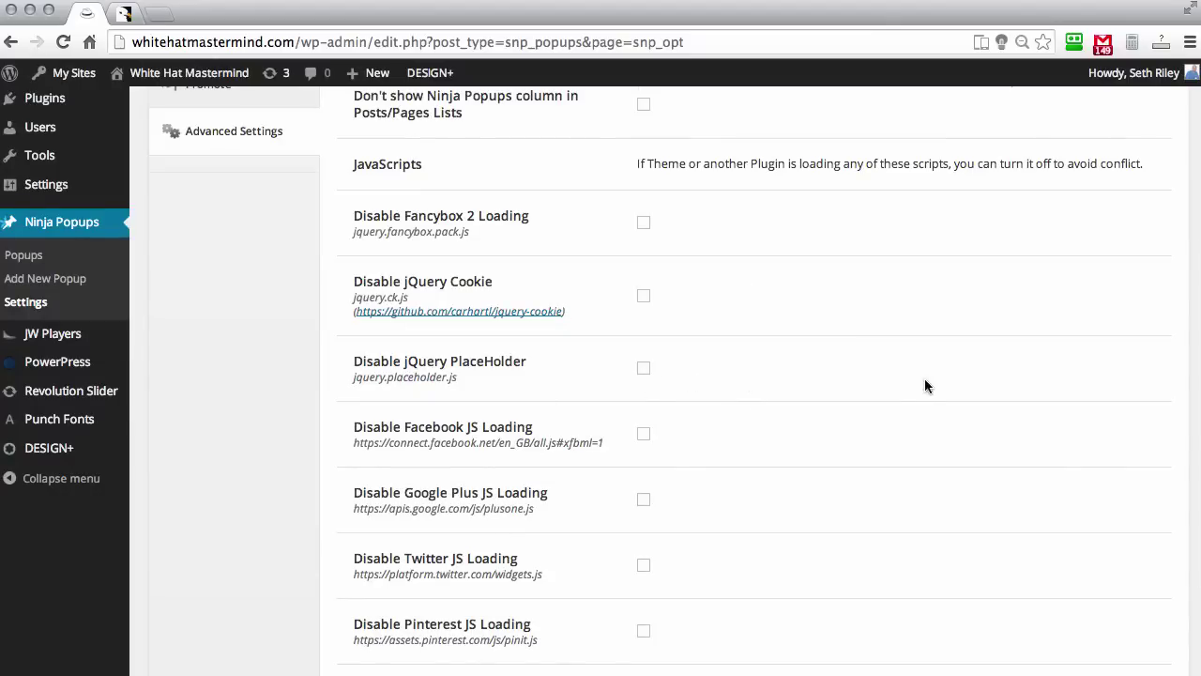
{"action": "scroll", "coordinate": [925, 386], "scroll_direction": "up", "scroll_amount": 8}
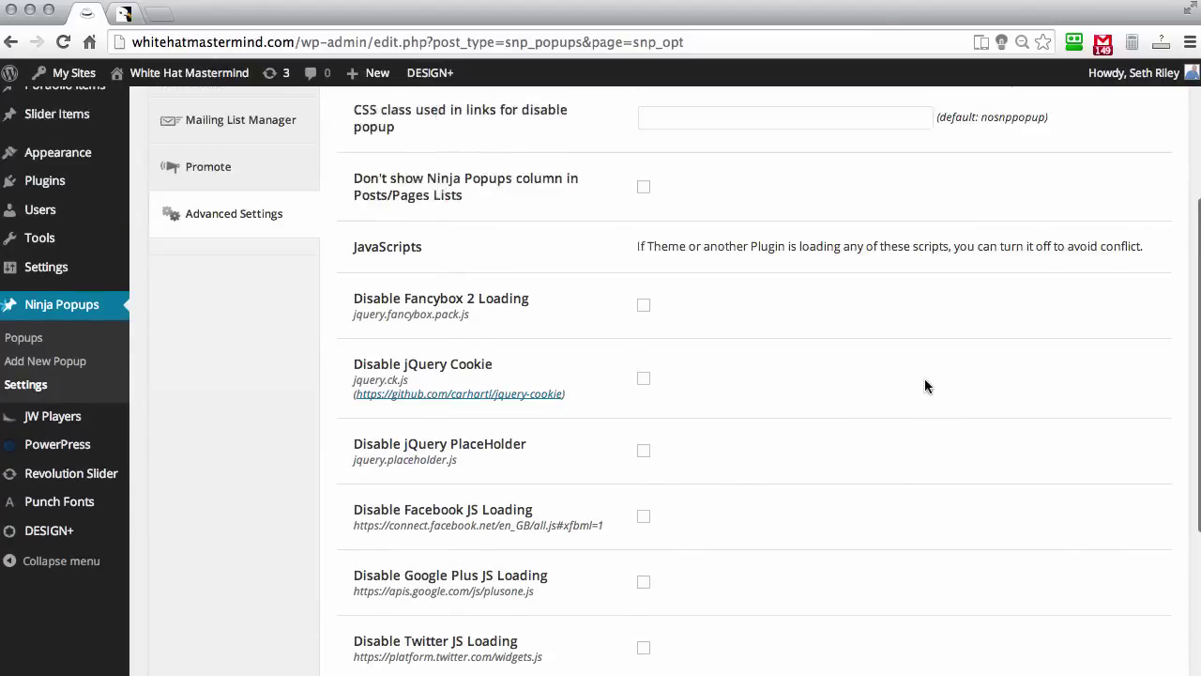
{"action": "scroll", "coordinate": [924, 386], "scroll_direction": "down", "scroll_amount": 7}
{"action": "scroll", "coordinate": [924, 386], "scroll_direction": "down", "scroll_amount": 1}
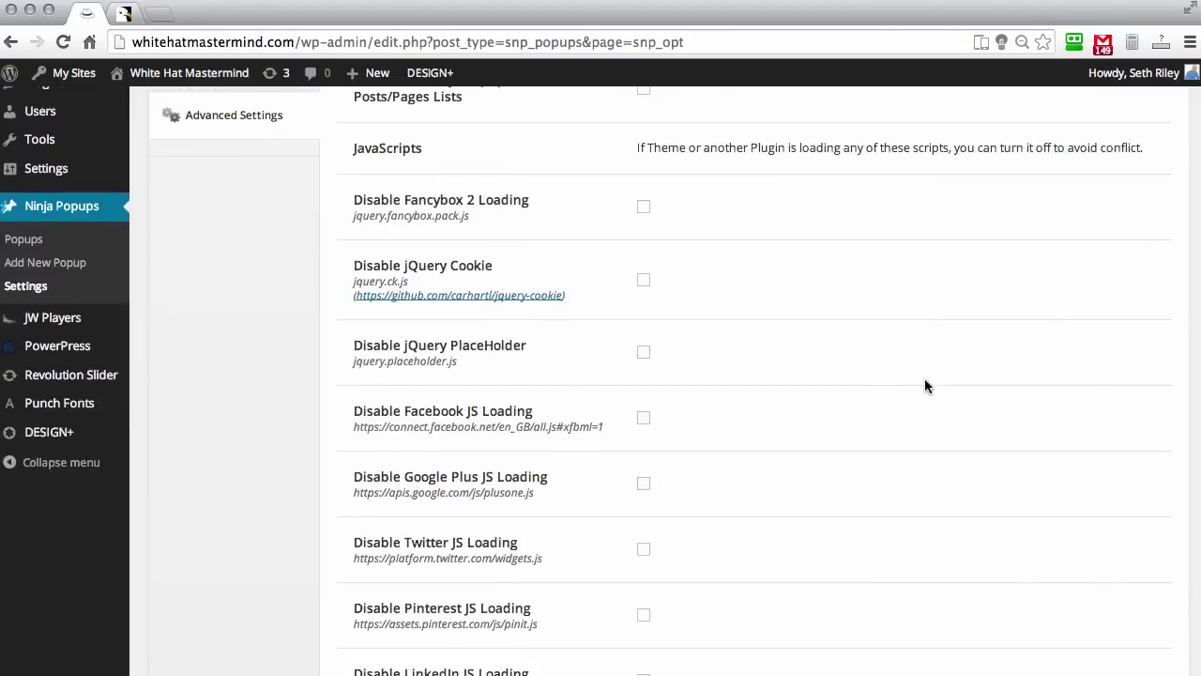
{"action": "scroll", "coordinate": [924, 386], "scroll_direction": "up", "scroll_amount": 3}
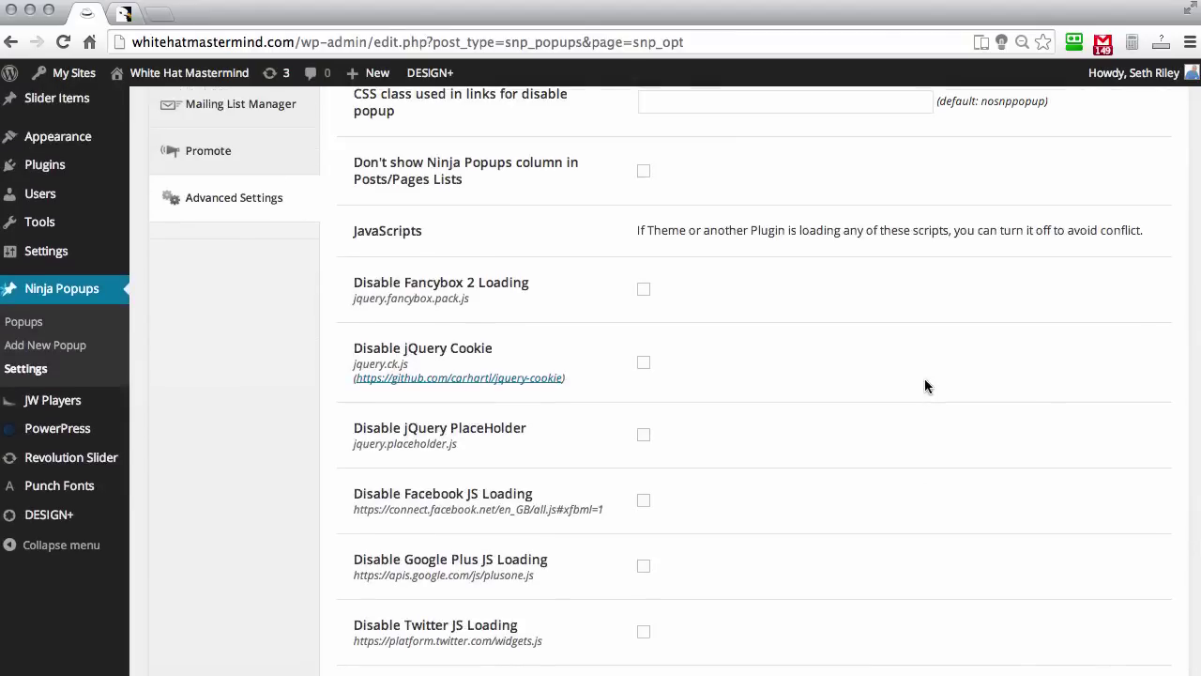
{"action": "scroll", "coordinate": [925, 386], "scroll_direction": "down", "scroll_amount": 3}
{"action": "scroll", "coordinate": [924, 385], "scroll_direction": "up", "scroll_amount": 7}
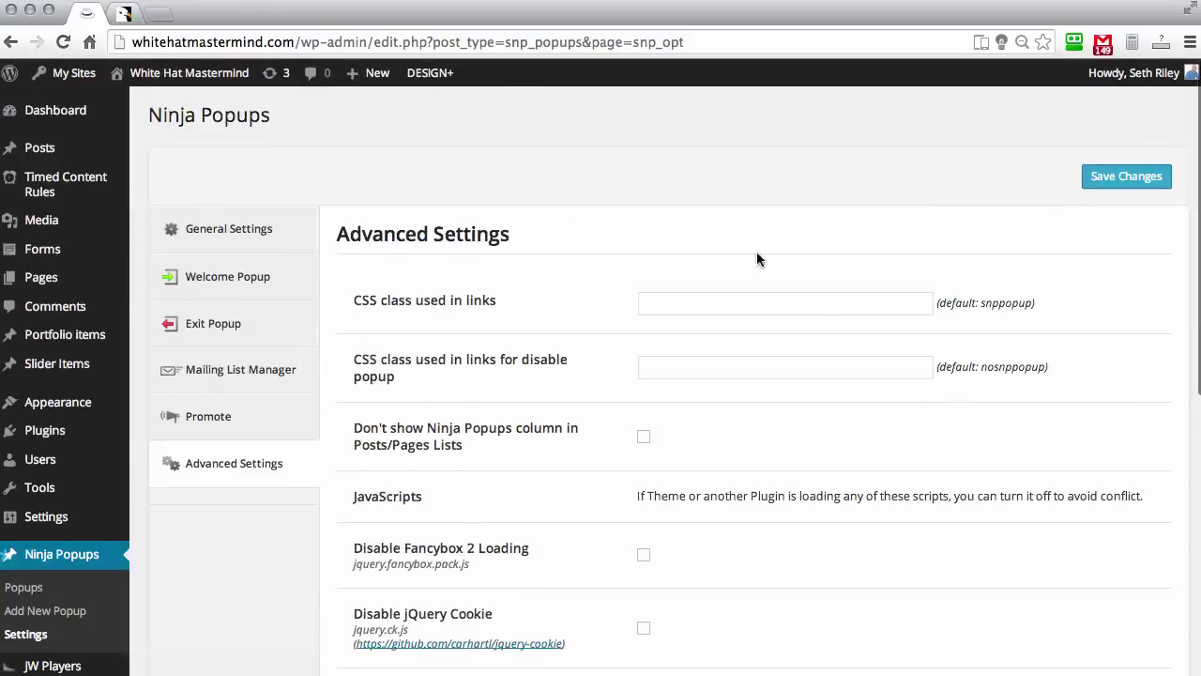
{"action": "scroll", "coordinate": [756, 259], "scroll_direction": "down", "scroll_amount": 6}
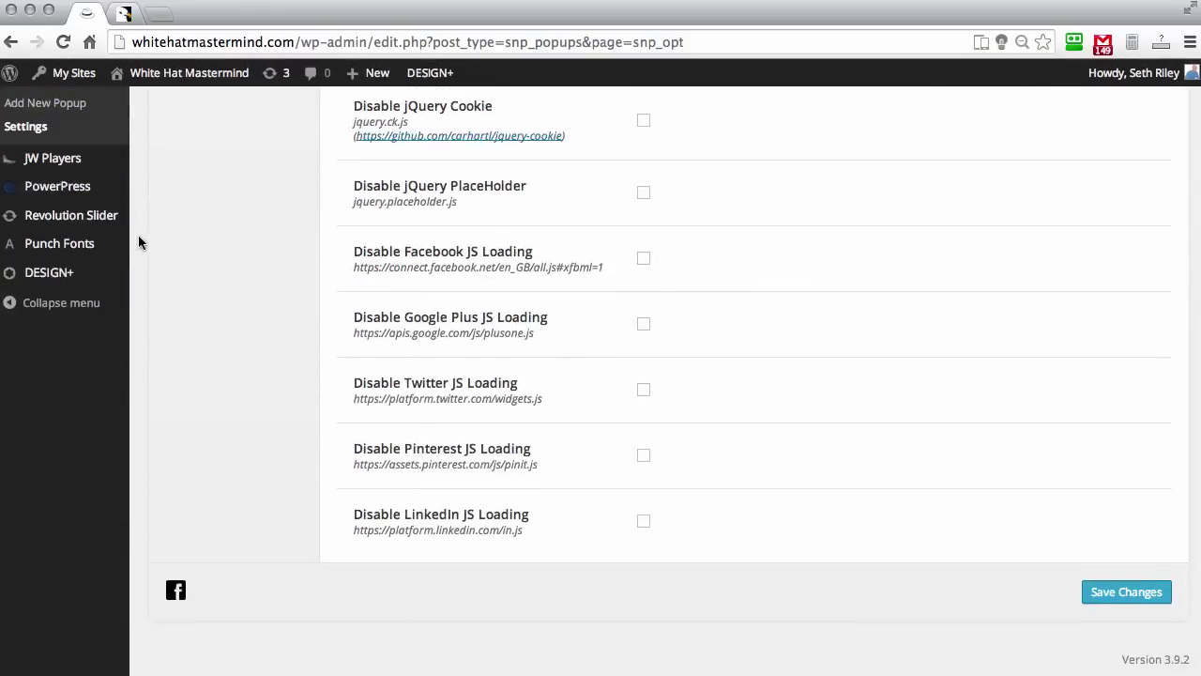
{"action": "scroll", "coordinate": [139, 243], "scroll_direction": "up", "scroll_amount": 6}
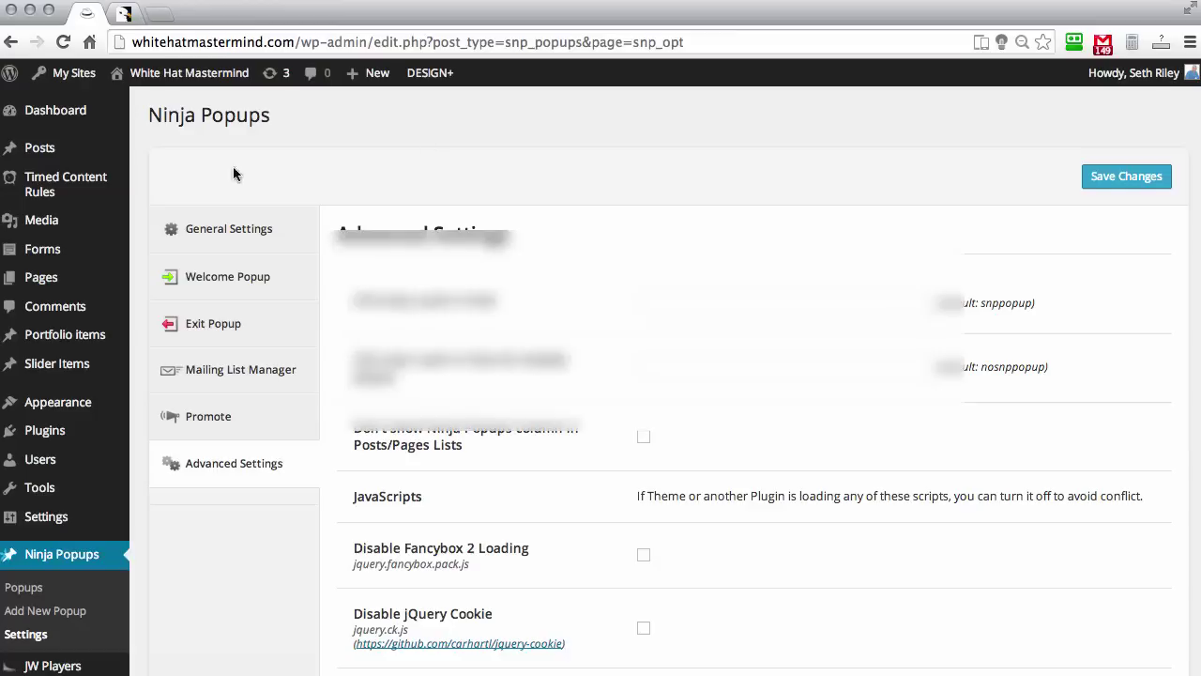
{"action": "scroll", "coordinate": [134, 135], "scroll_direction": "down", "scroll_amount": 3}
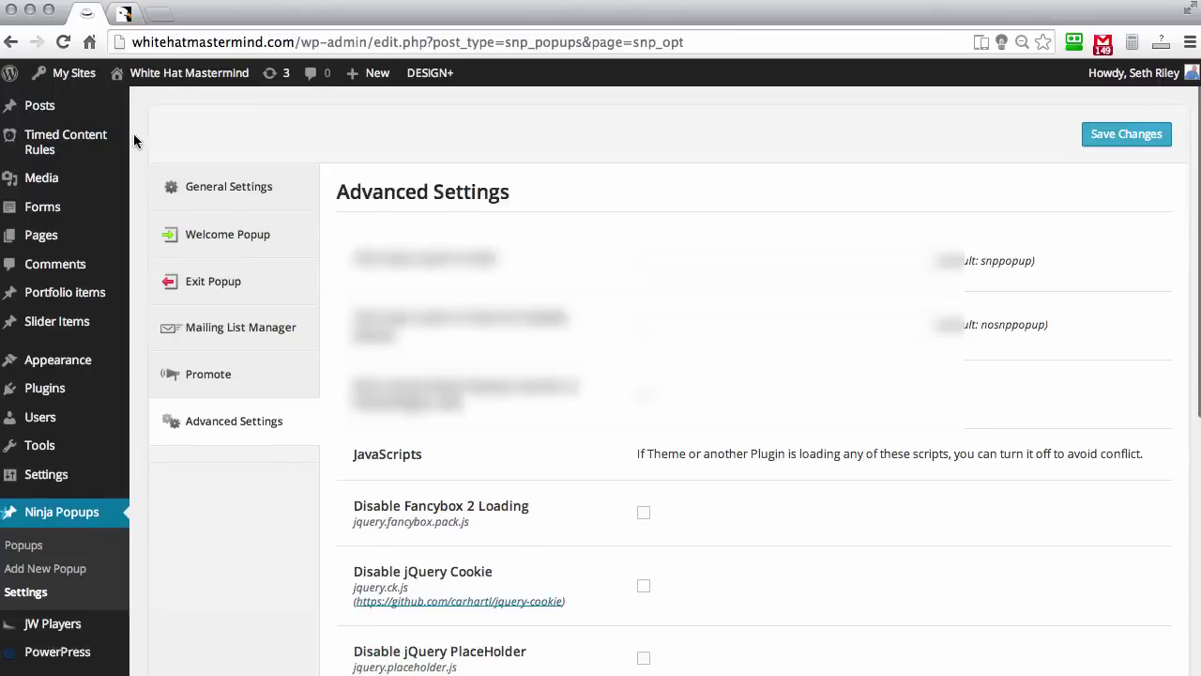
Show the Ninja Popups list with its four published popups
{"action": "left_click", "coordinate": [33, 485]}
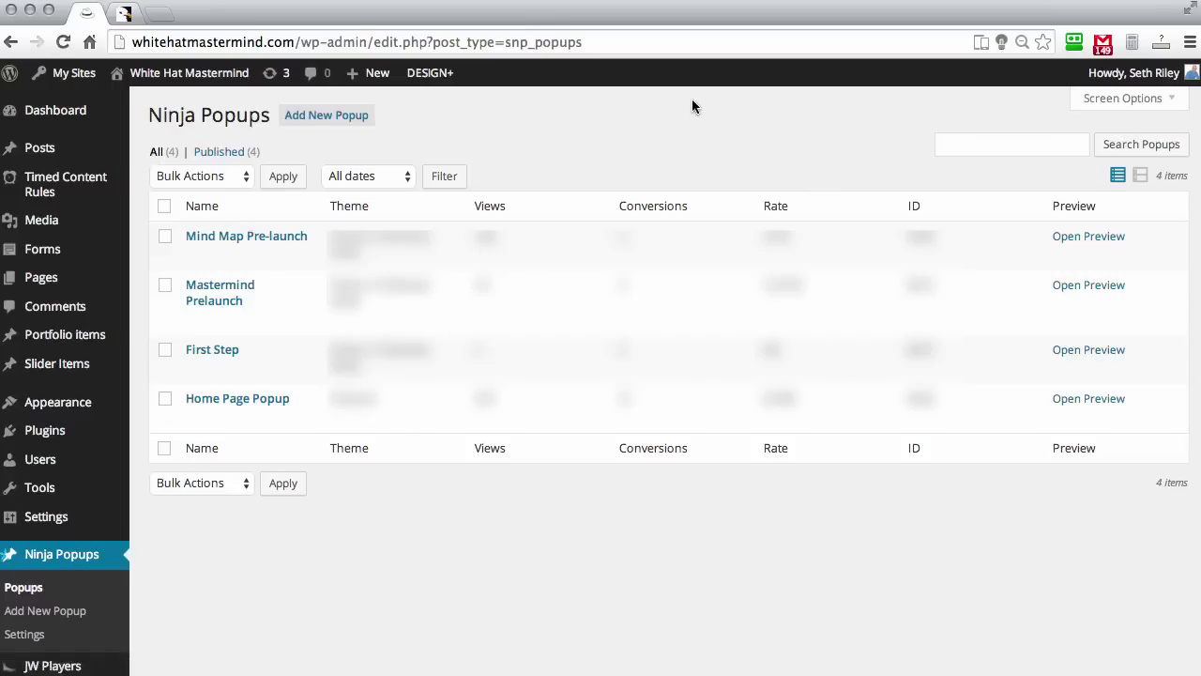
{"action": "mouse_move", "coordinate": [780, 242]}
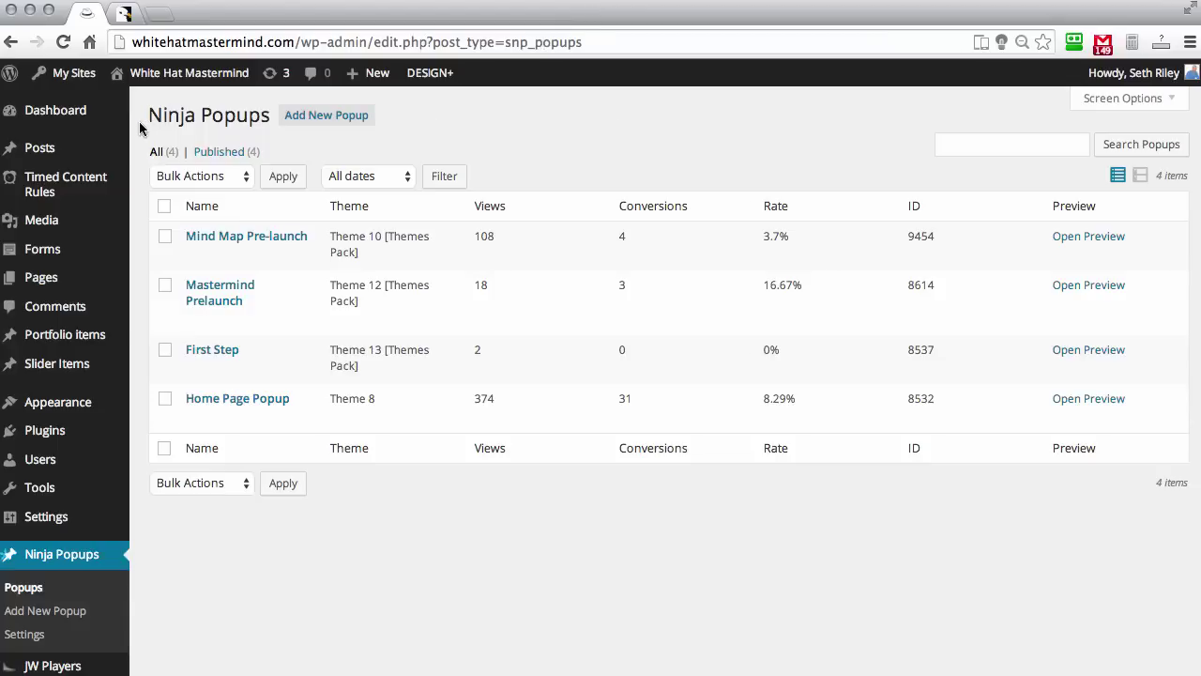
Create a new popup titled 'Demo' using Theme 3, replacing the Theme 2 tried first
{"action": "left_click", "coordinate": [324, 123]}
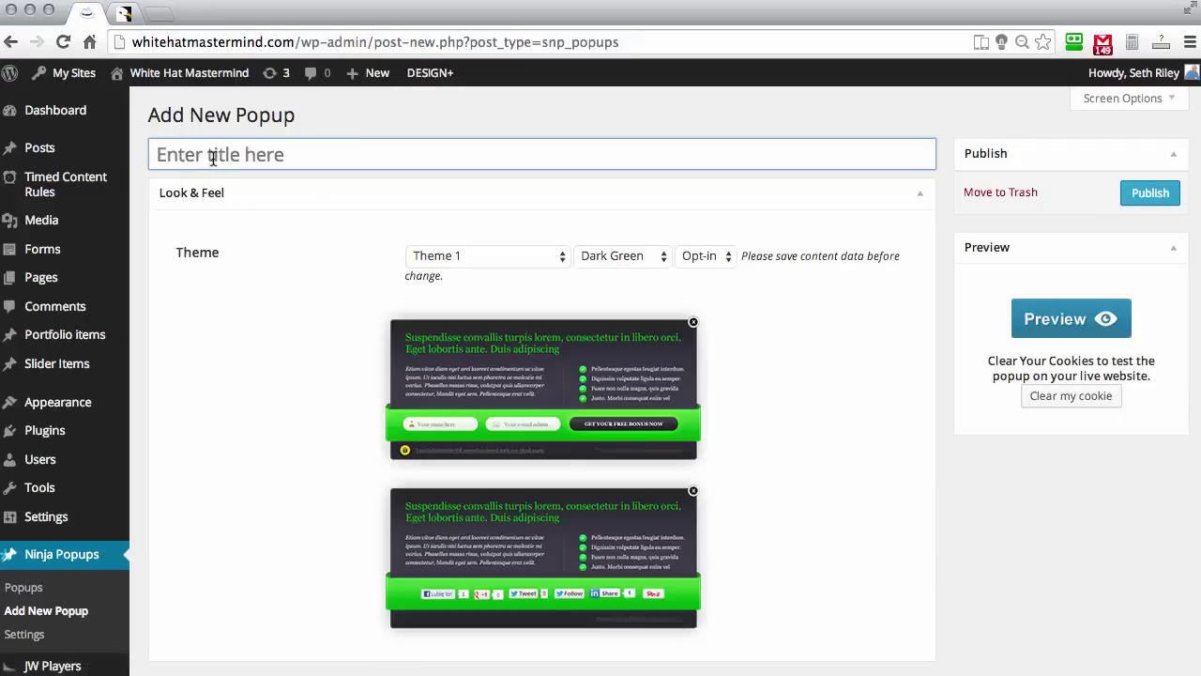
{"action": "type", "text": "Demo"}
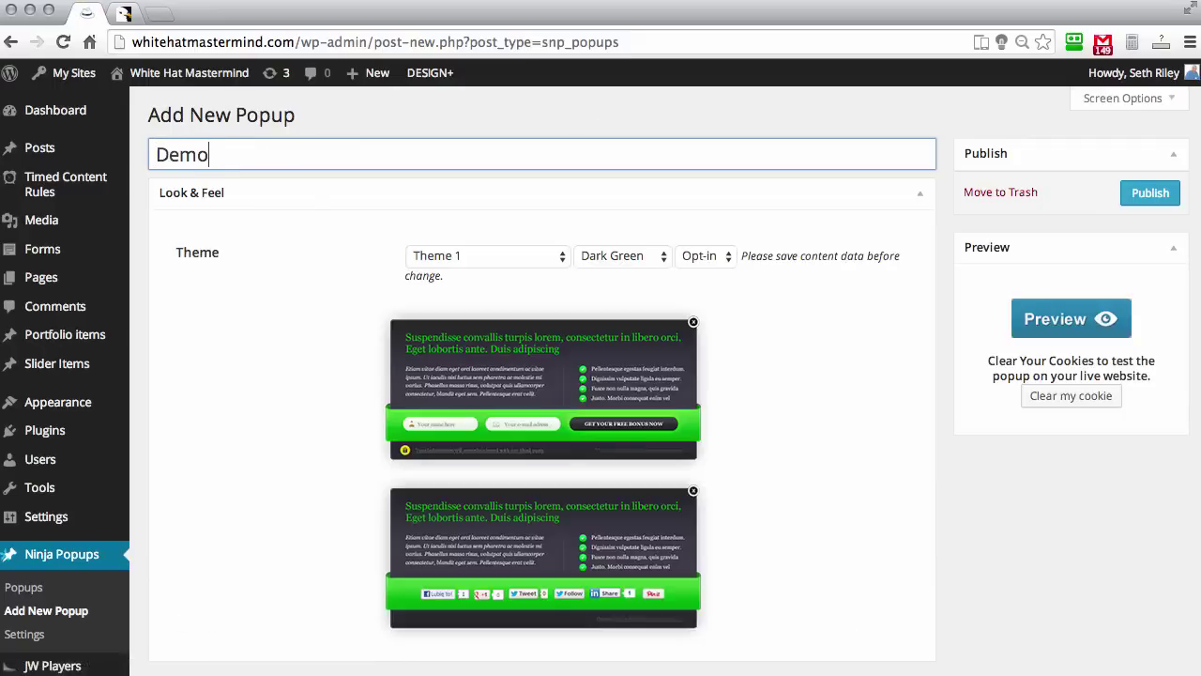
{"action": "left_click", "coordinate": [532, 263]}
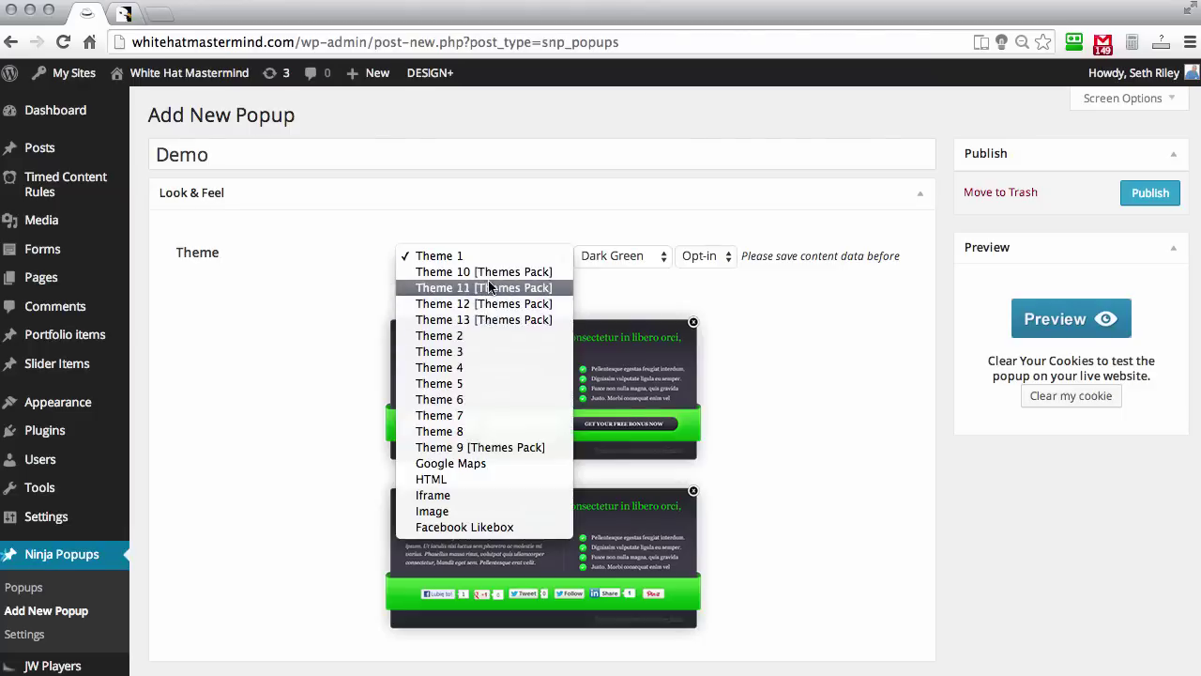
{"action": "left_click", "coordinate": [459, 337]}
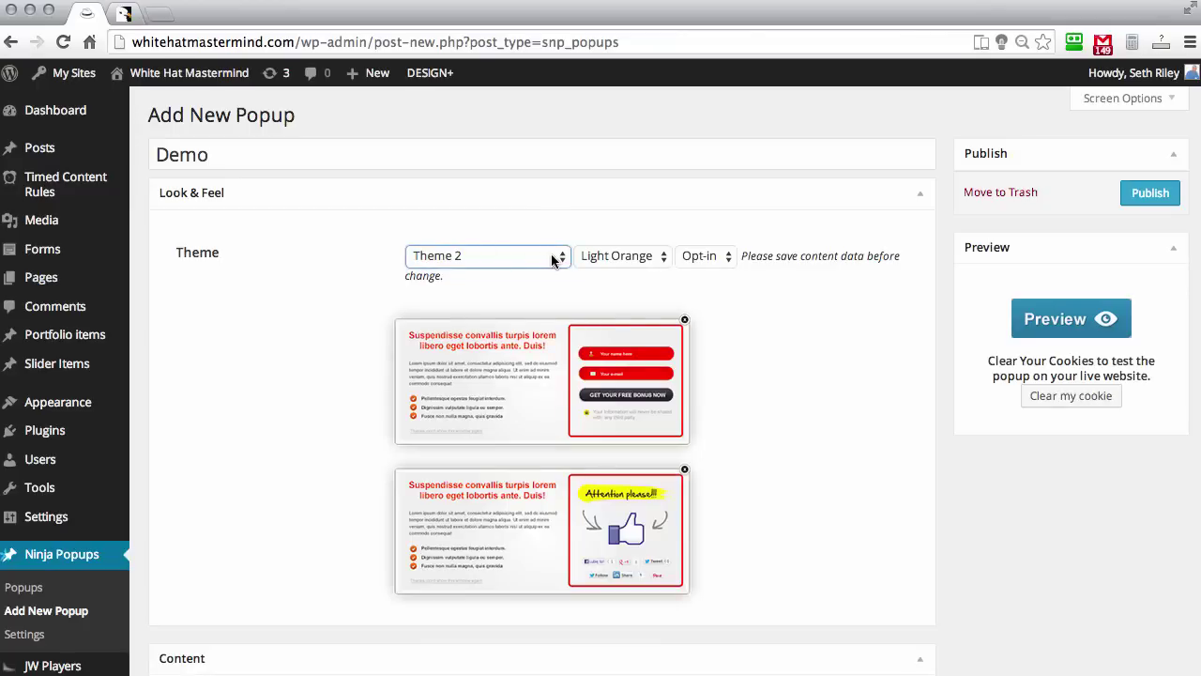
{"action": "left_click", "coordinate": [551, 255]}
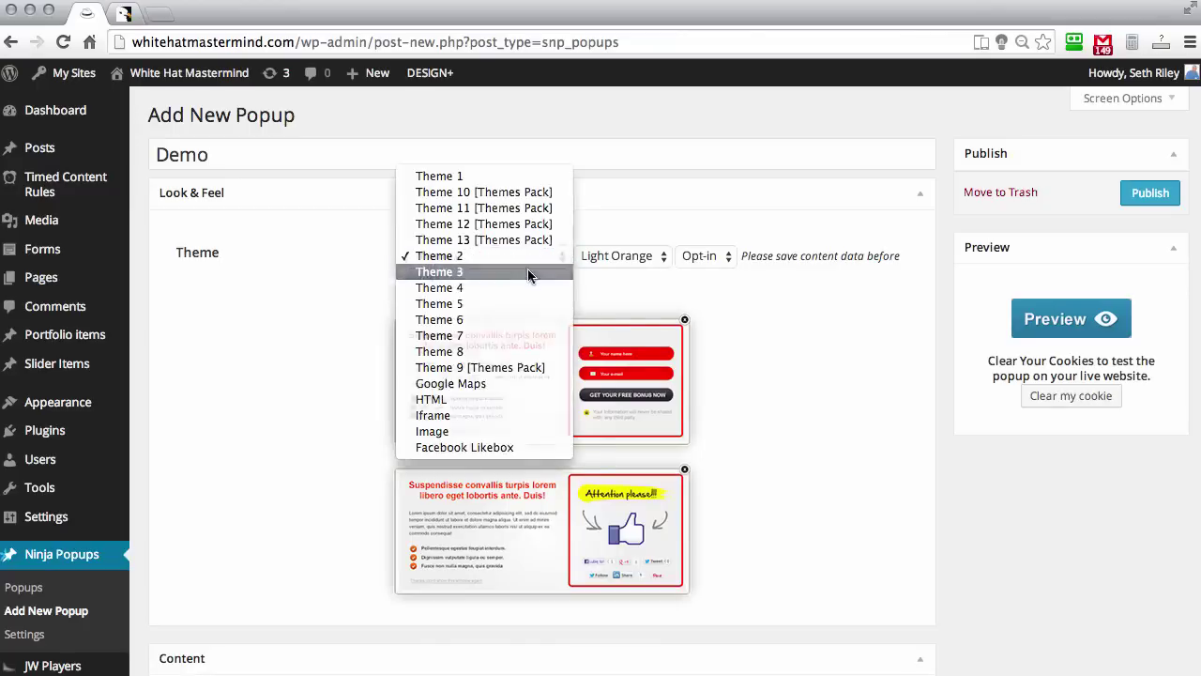
{"action": "left_click", "coordinate": [529, 272]}
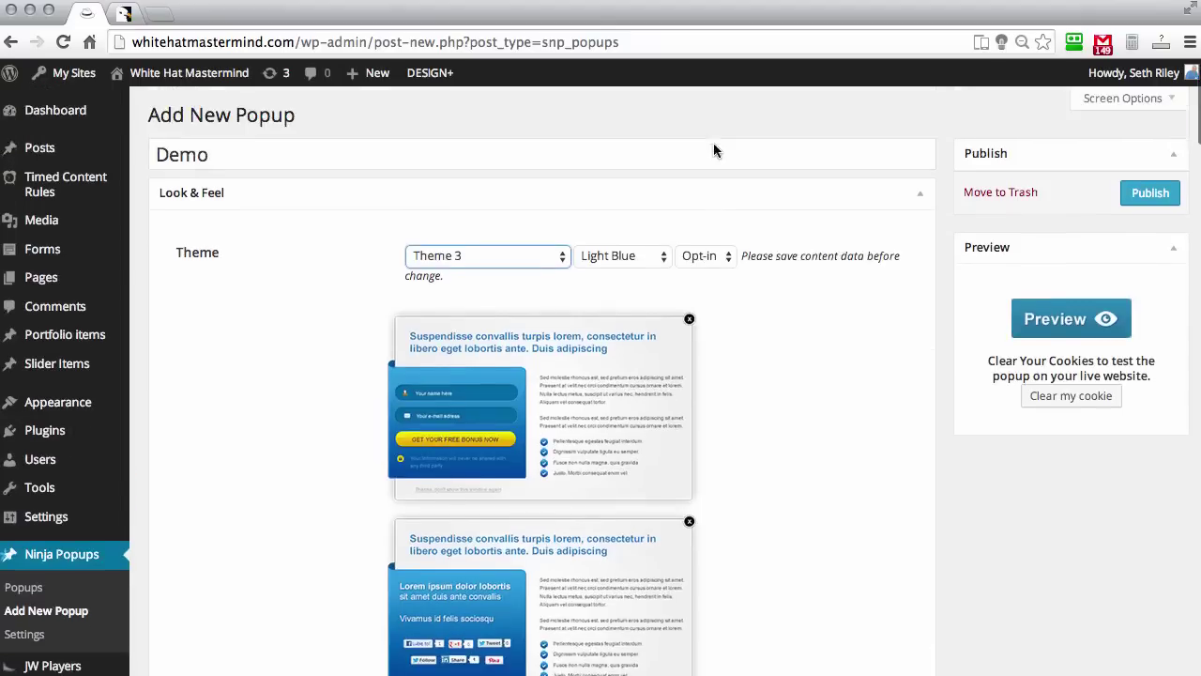
{"action": "scroll", "coordinate": [786, 386], "scroll_direction": "down", "scroll_amount": 5}
{"action": "scroll", "coordinate": [786, 387], "scroll_direction": "up", "scroll_amount": 4}
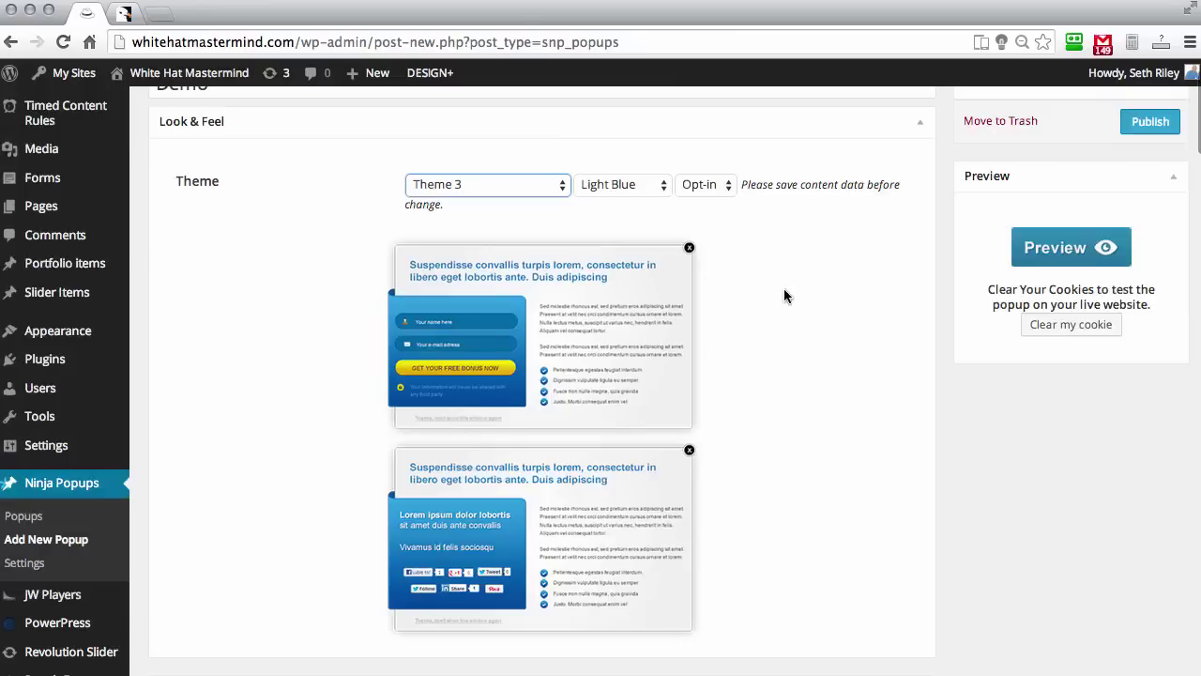
{"action": "scroll", "coordinate": [816, 260], "scroll_direction": "down", "scroll_amount": 7}
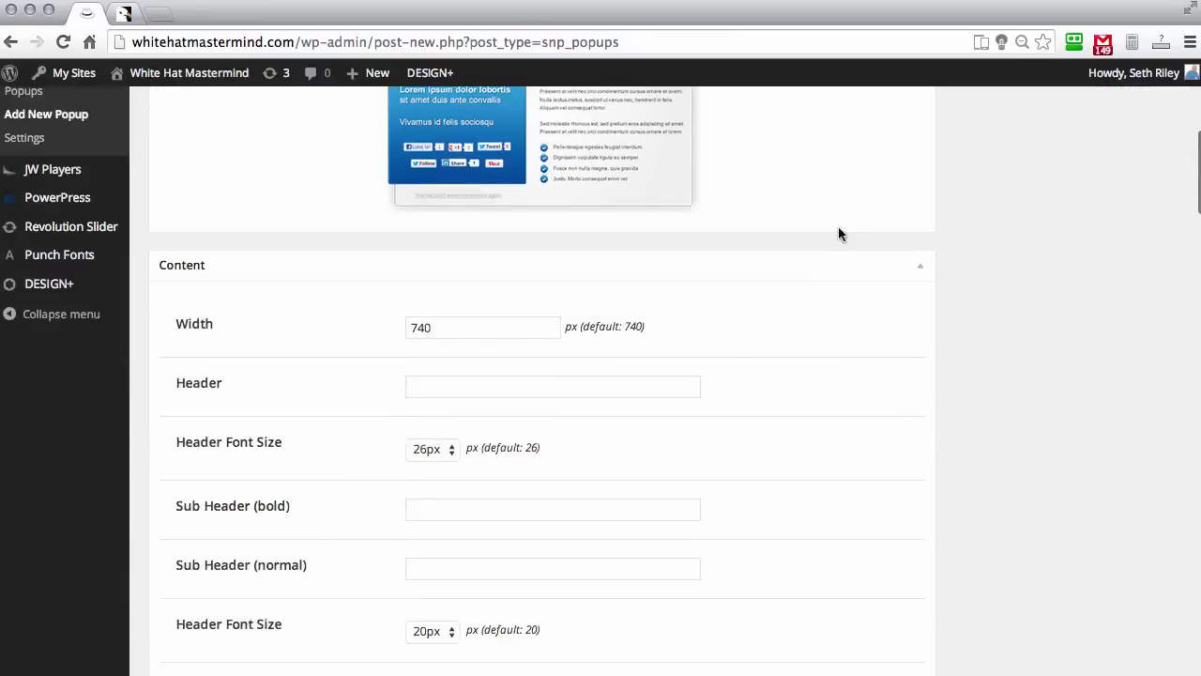
{"action": "scroll", "coordinate": [839, 233], "scroll_direction": "down", "scroll_amount": 2}
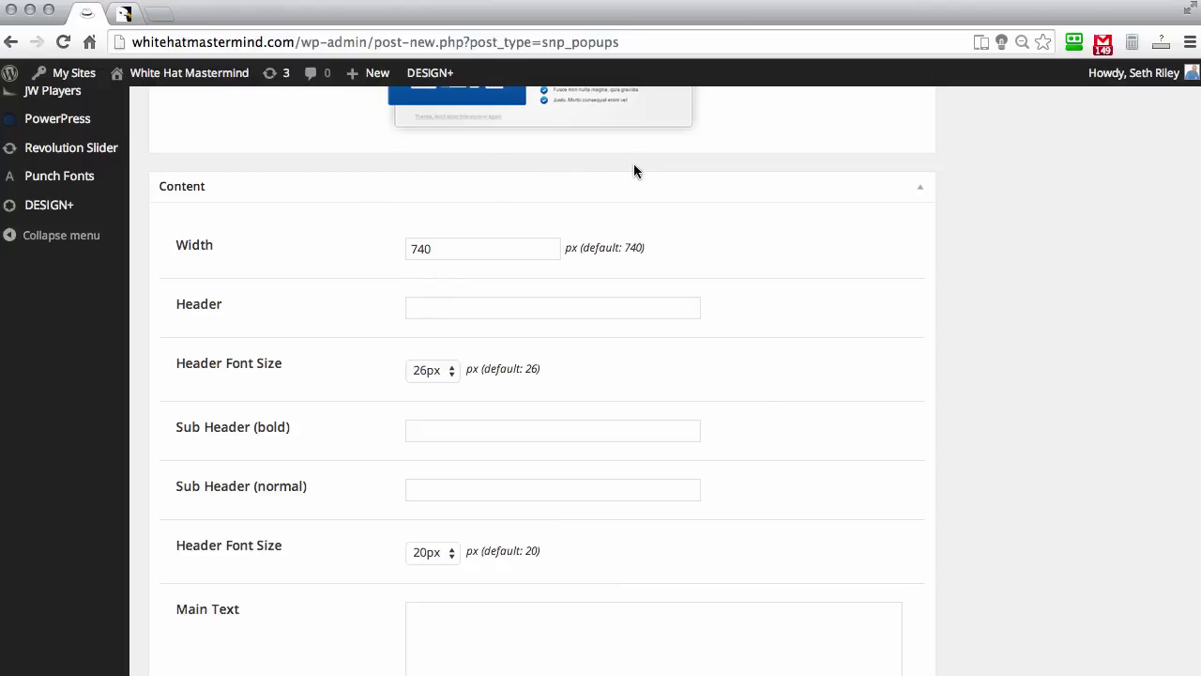
{"action": "scroll", "coordinate": [535, 277], "scroll_direction": "down", "scroll_amount": 3}
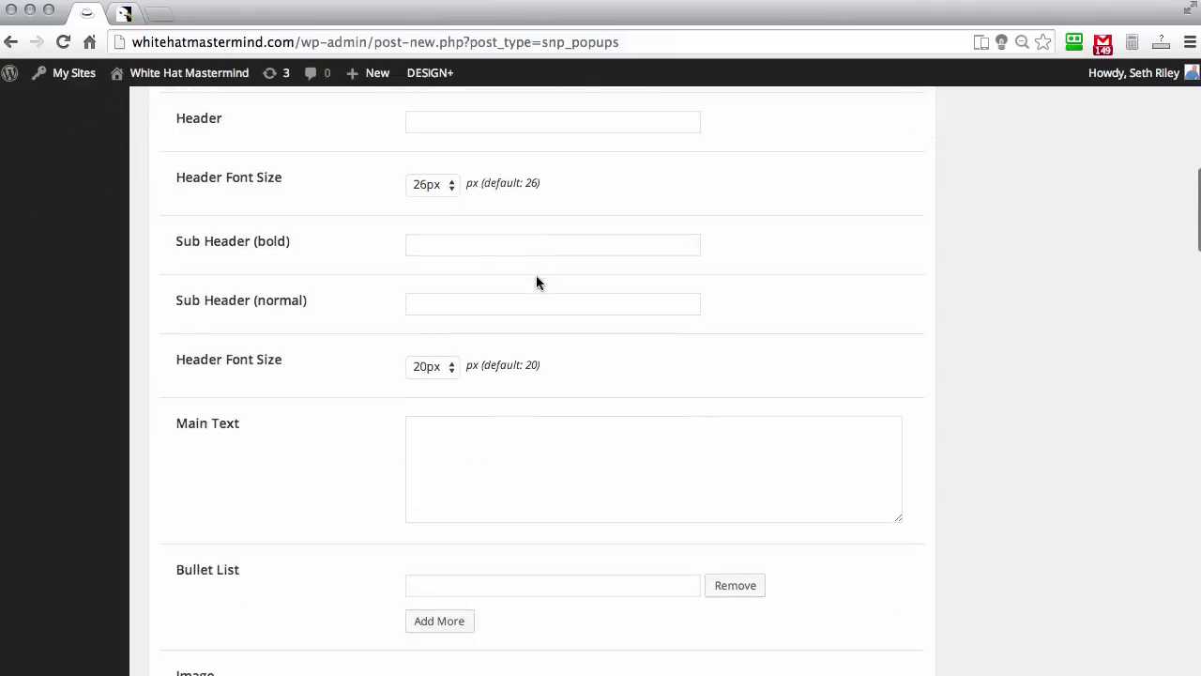
{"action": "scroll", "coordinate": [535, 280], "scroll_direction": "up", "scroll_amount": 2}
{"action": "scroll", "coordinate": [536, 281], "scroll_direction": "up", "scroll_amount": 1}
{"action": "left_click", "coordinate": [470, 250]}
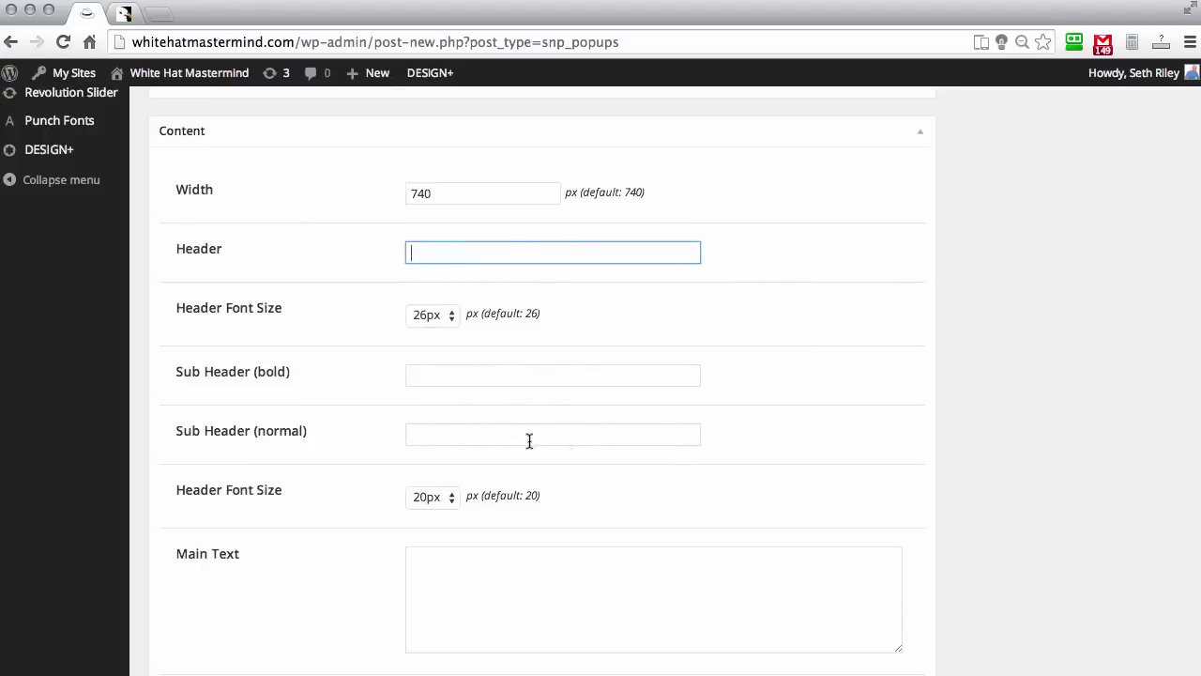
{"action": "scroll", "coordinate": [939, 289], "scroll_direction": "down", "scroll_amount": 2}
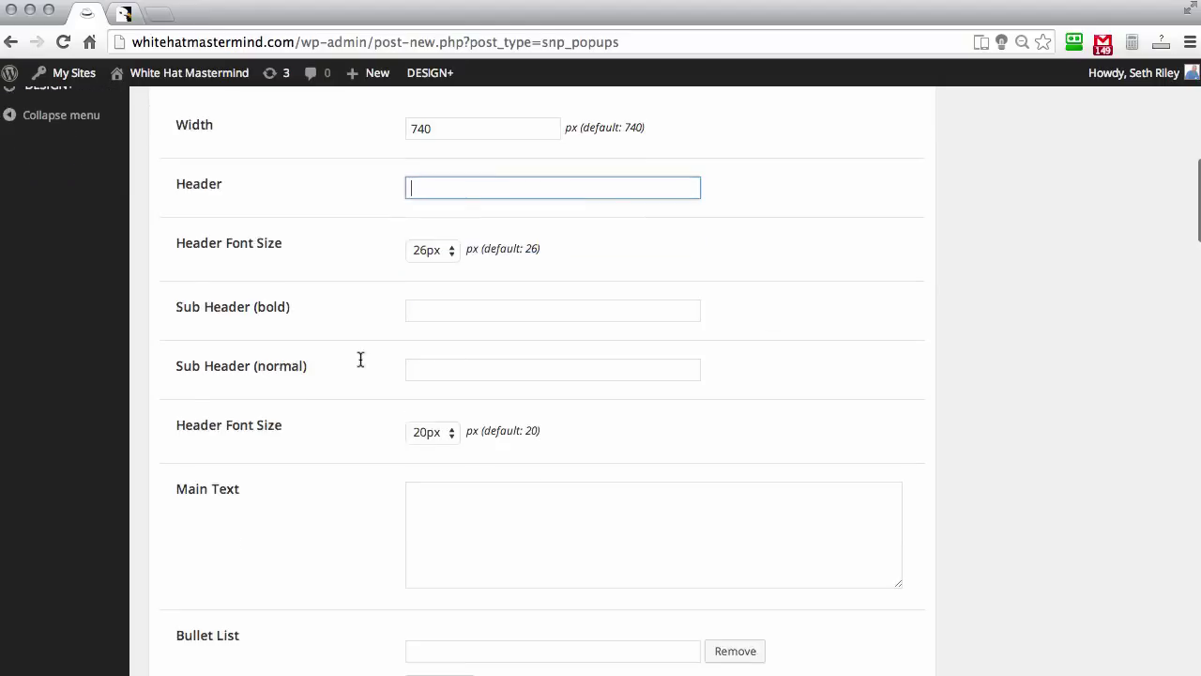
{"action": "scroll", "coordinate": [915, 298], "scroll_direction": "down", "scroll_amount": 2}
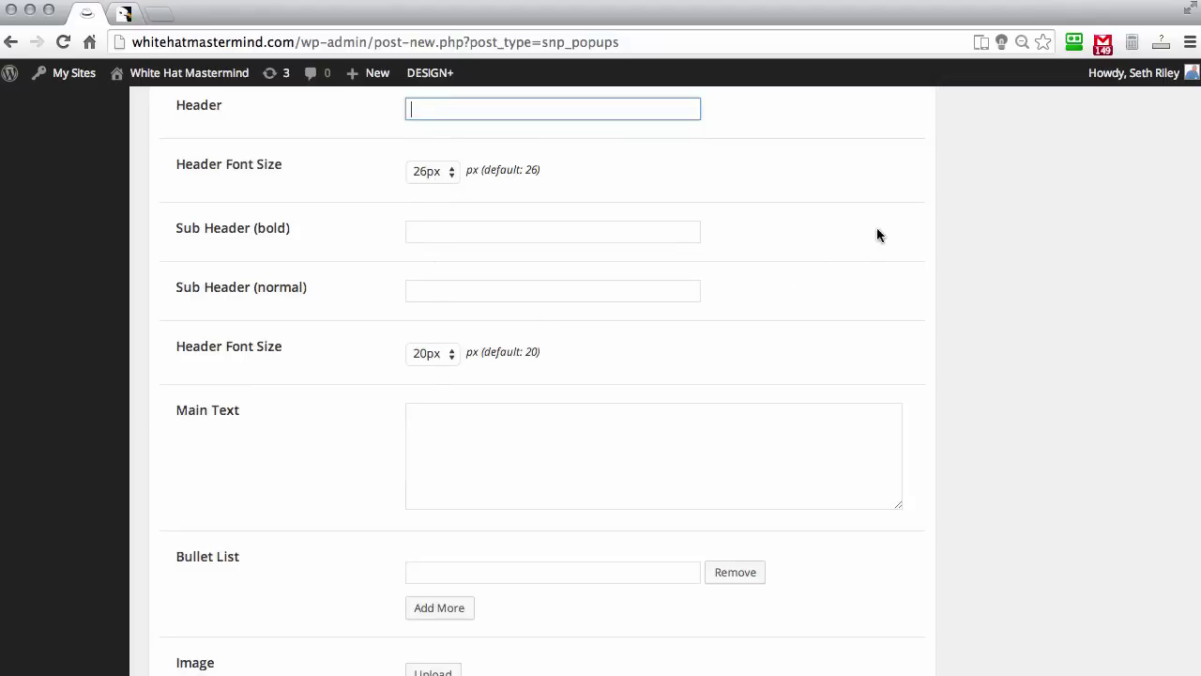
{"action": "left_click", "coordinate": [496, 437]}
{"action": "scroll", "coordinate": [890, 266], "scroll_direction": "down", "scroll_amount": 3}
{"action": "scroll", "coordinate": [889, 265], "scroll_direction": "down", "scroll_amount": 3}
{"action": "scroll", "coordinate": [889, 265], "scroll_direction": "down", "scroll_amount": 3}
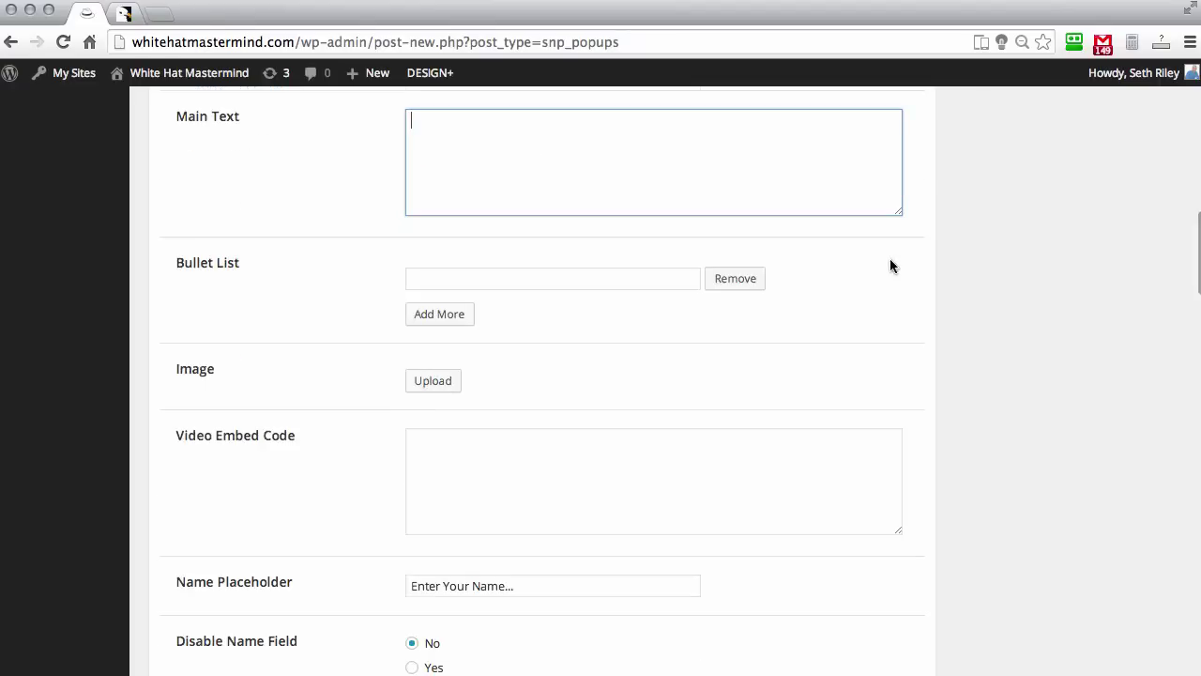
{"action": "scroll", "coordinate": [890, 265], "scroll_direction": "down", "scroll_amount": 3}
{"action": "left_click", "coordinate": [496, 323]}
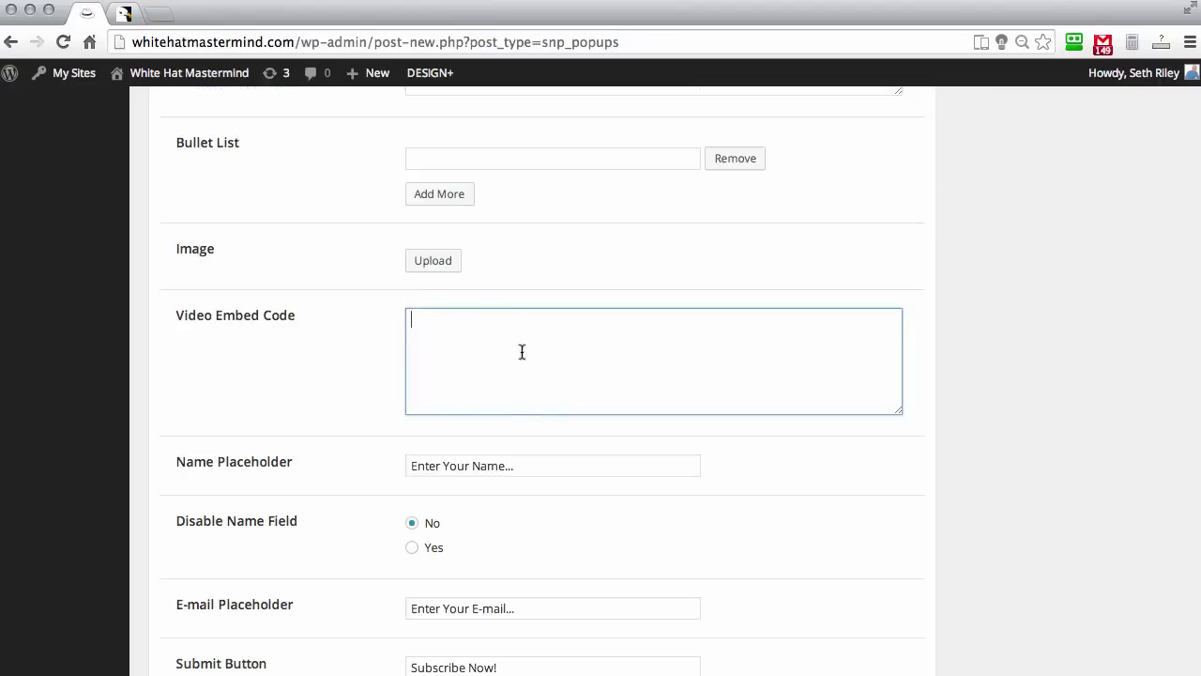
{"action": "scroll", "coordinate": [912, 242], "scroll_direction": "down", "scroll_amount": 3}
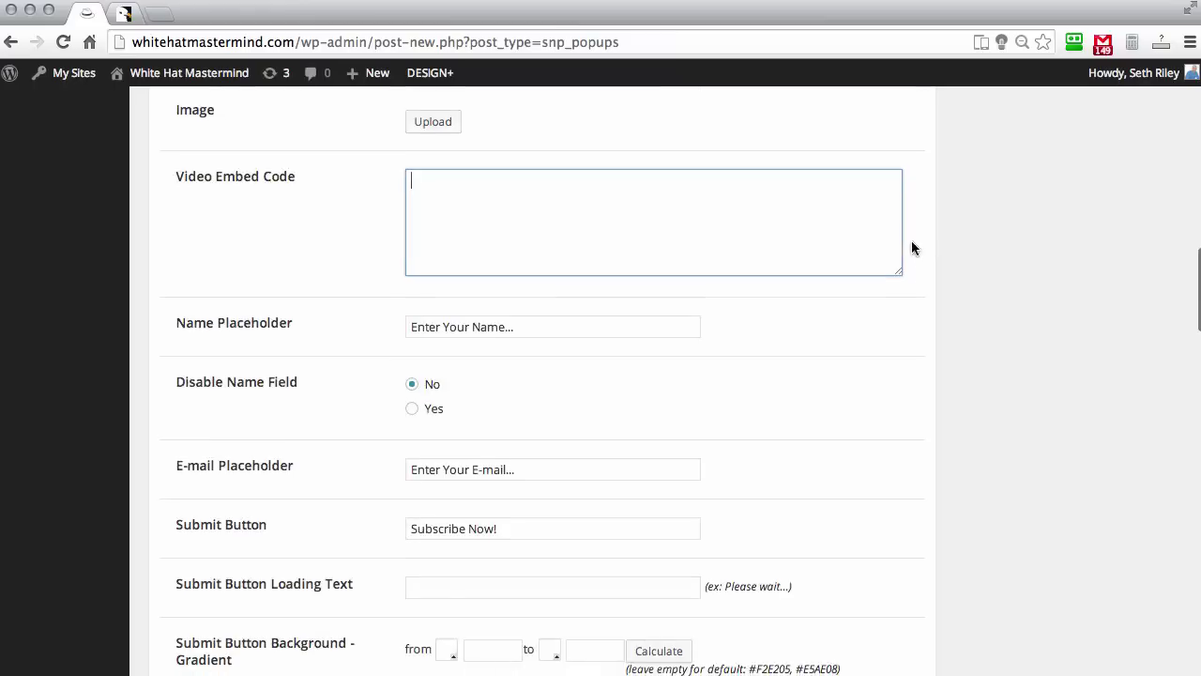
{"action": "scroll", "coordinate": [911, 244], "scroll_direction": "down", "scroll_amount": 2}
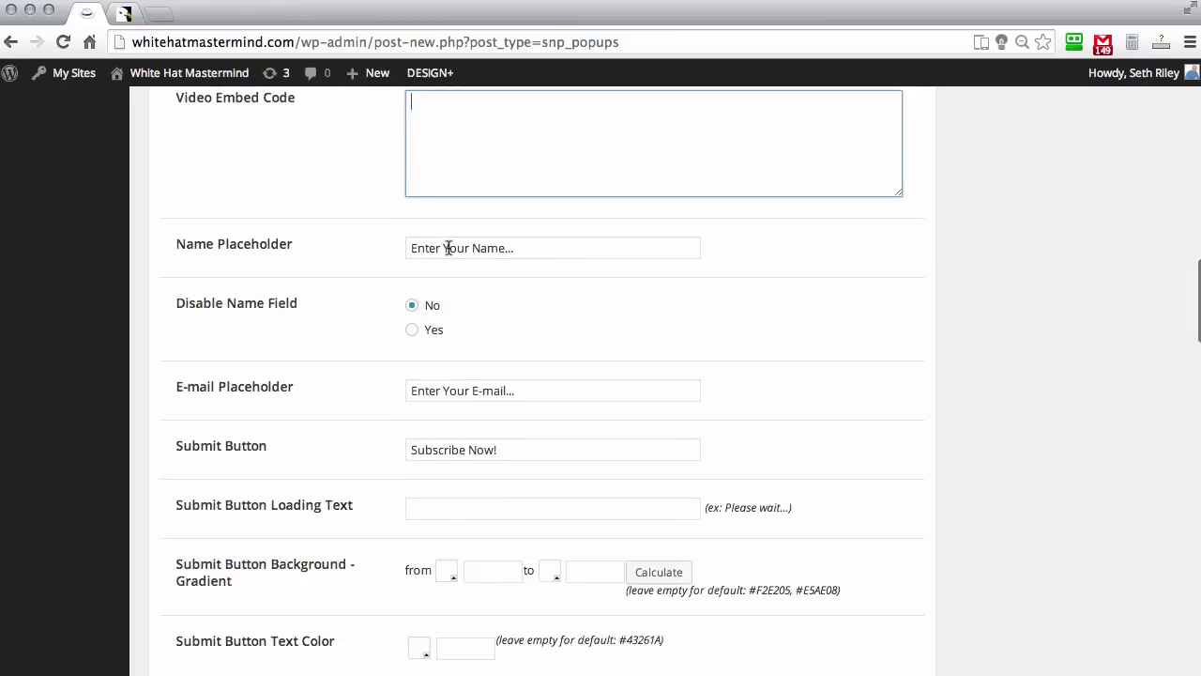
{"action": "left_click_drag", "start_coordinate": [522, 252], "coordinate": [394, 250]}
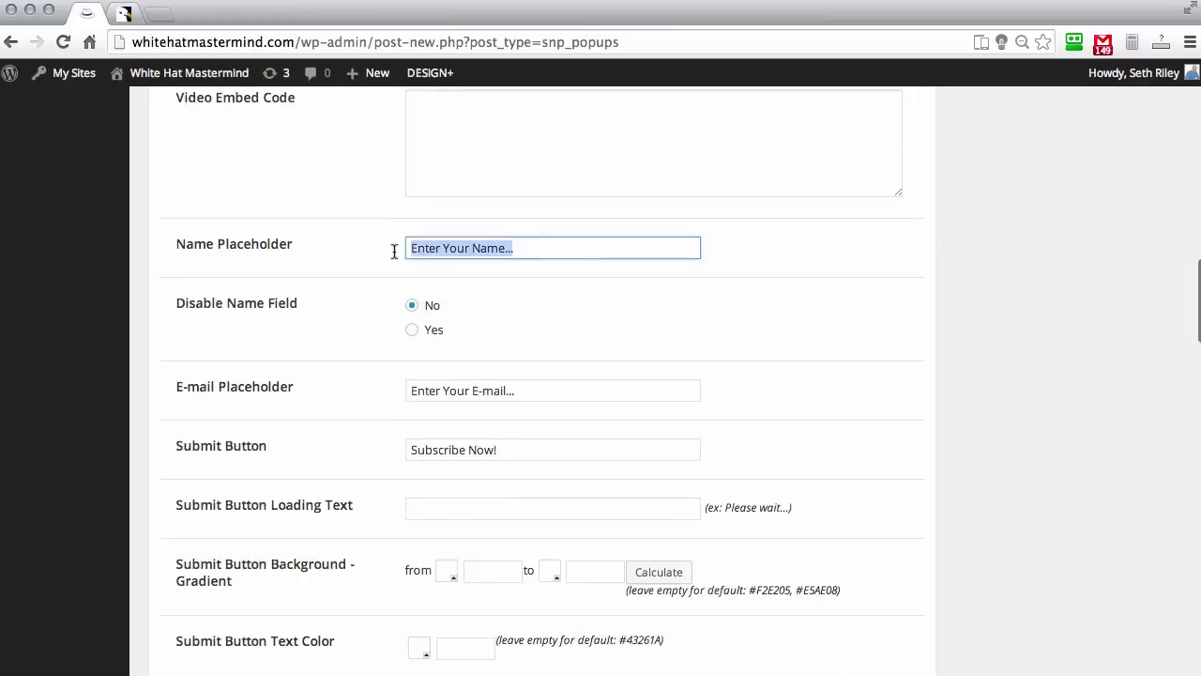
{"action": "left_click", "coordinate": [752, 269]}
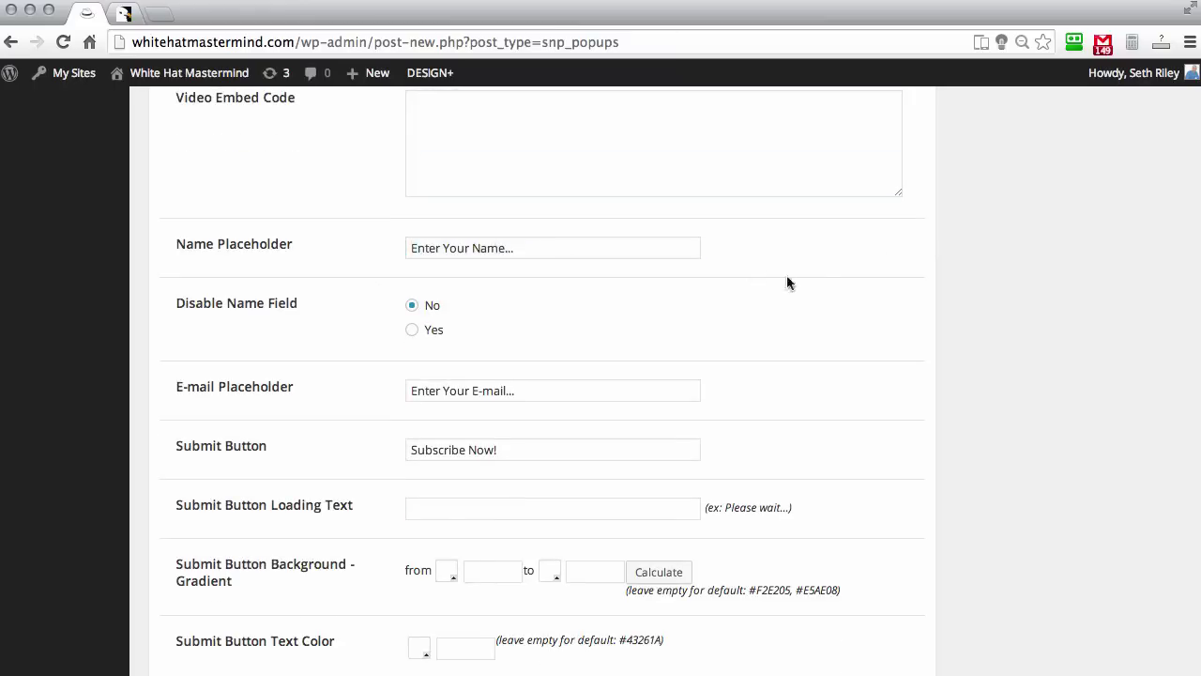
{"action": "scroll", "coordinate": [817, 273], "scroll_direction": "down", "scroll_amount": 1}
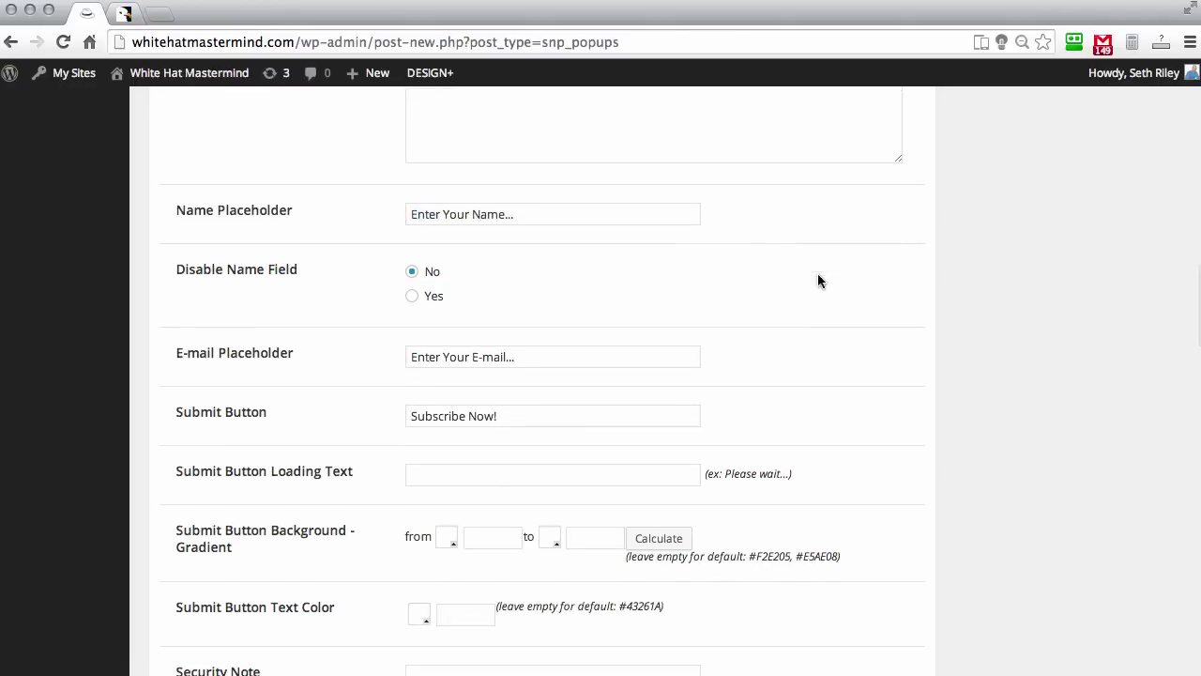
{"action": "scroll", "coordinate": [817, 274], "scroll_direction": "down", "scroll_amount": 2}
{"action": "left_click", "coordinate": [524, 388]}
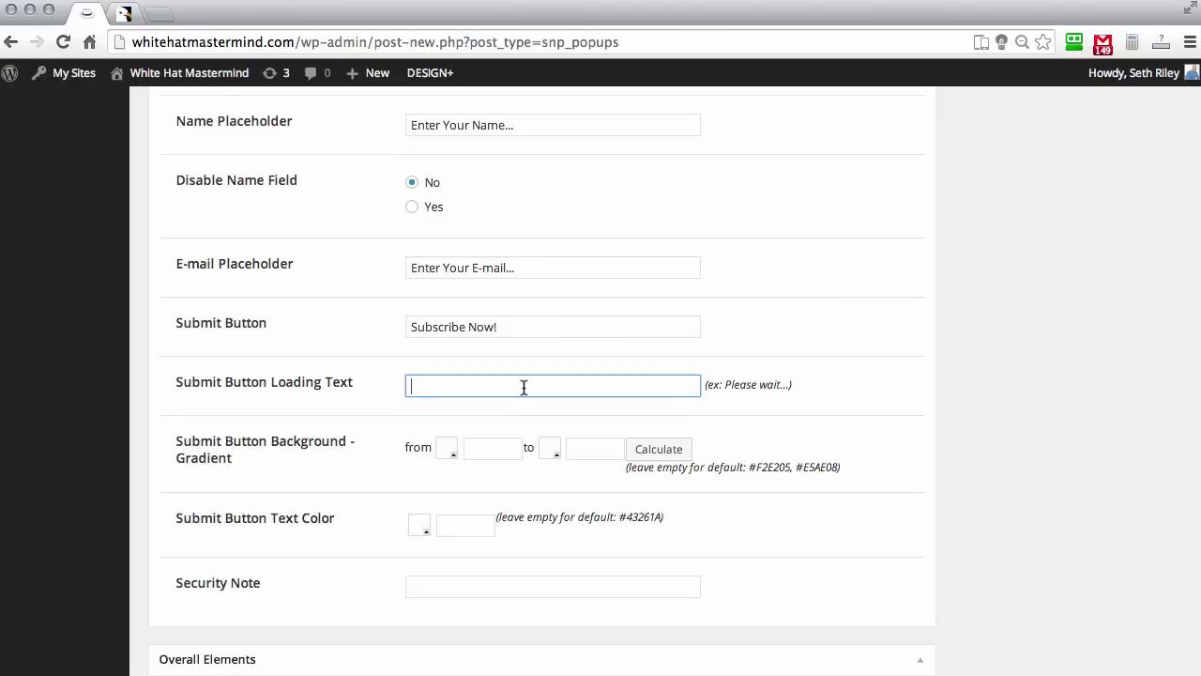
{"action": "type", "text": "PLease wai"}
{"action": "key", "text": "BackSpace"}
{"action": "type", "text": "it..."}
{"action": "left_click", "coordinate": [421, 387]}
{"action": "key", "text": "BackSpace"}
{"action": "type", "text": "l"}
{"action": "scroll", "coordinate": [851, 207], "scroll_direction": "down", "scroll_amount": 2}
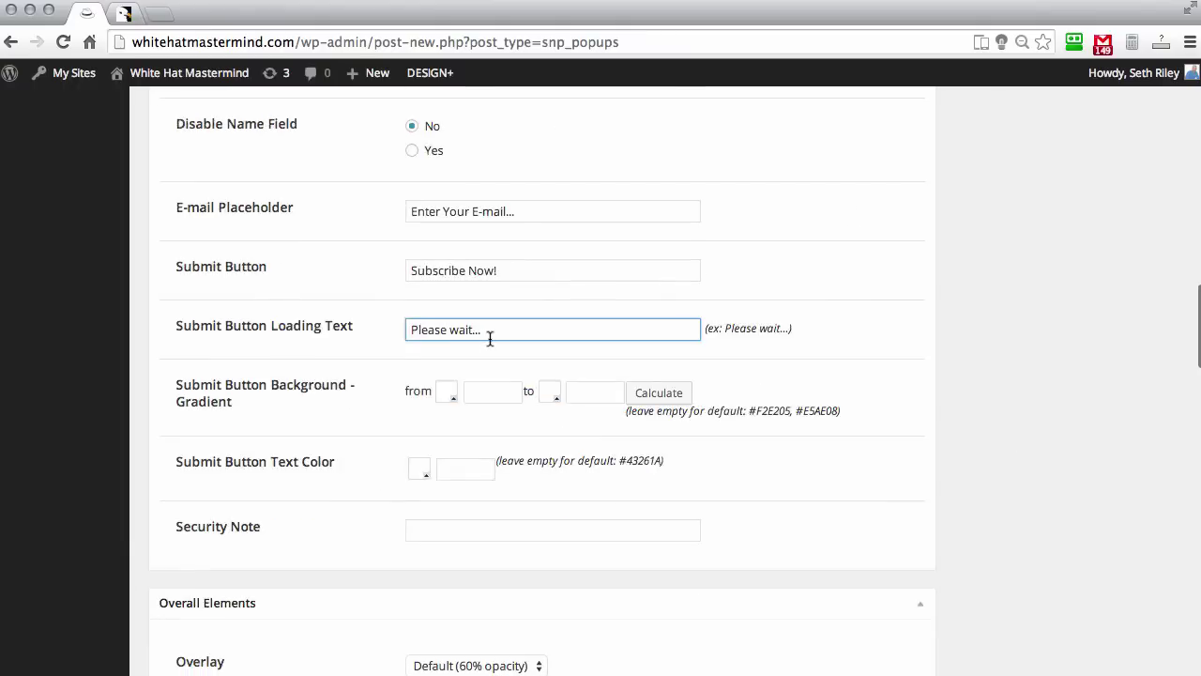
{"action": "double_click", "coordinate": [463, 329]}
{"action": "triple_click", "coordinate": [464, 329]}
{"action": "key", "text": "BackSpace"}
{"action": "scroll", "coordinate": [851, 219], "scroll_direction": "down", "scroll_amount": 5}
{"action": "scroll", "coordinate": [851, 226], "scroll_direction": "up", "scroll_amount": 2}
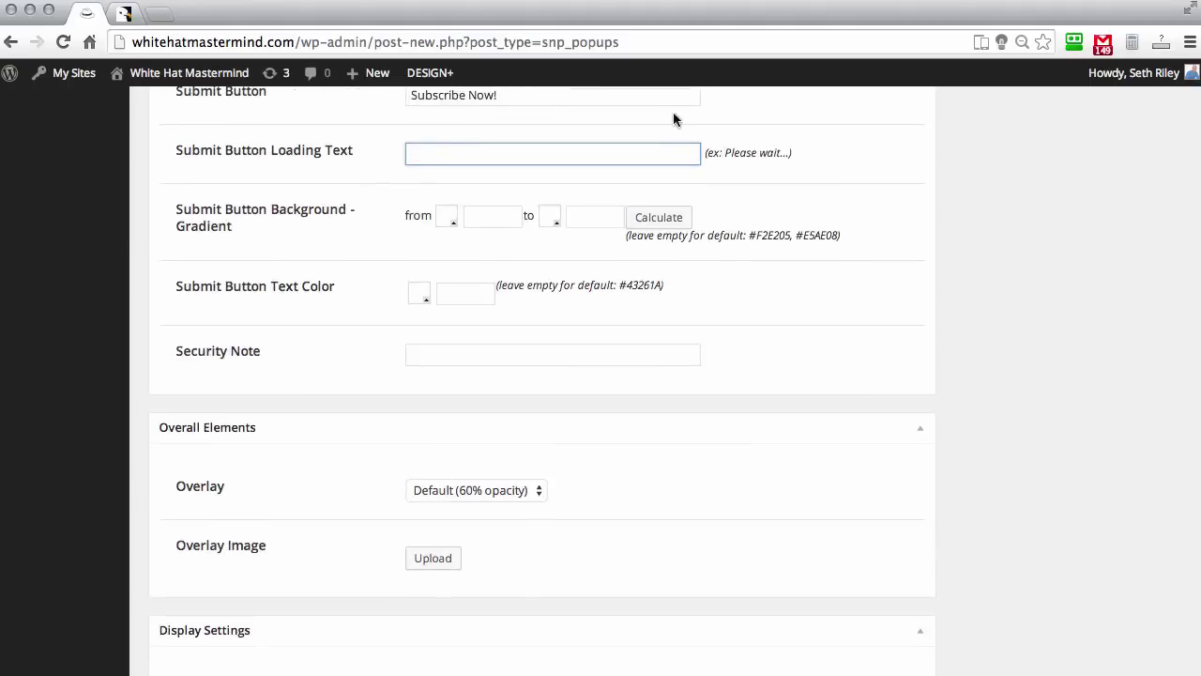
{"action": "scroll", "coordinate": [909, 167], "scroll_direction": "down", "scroll_amount": 4}
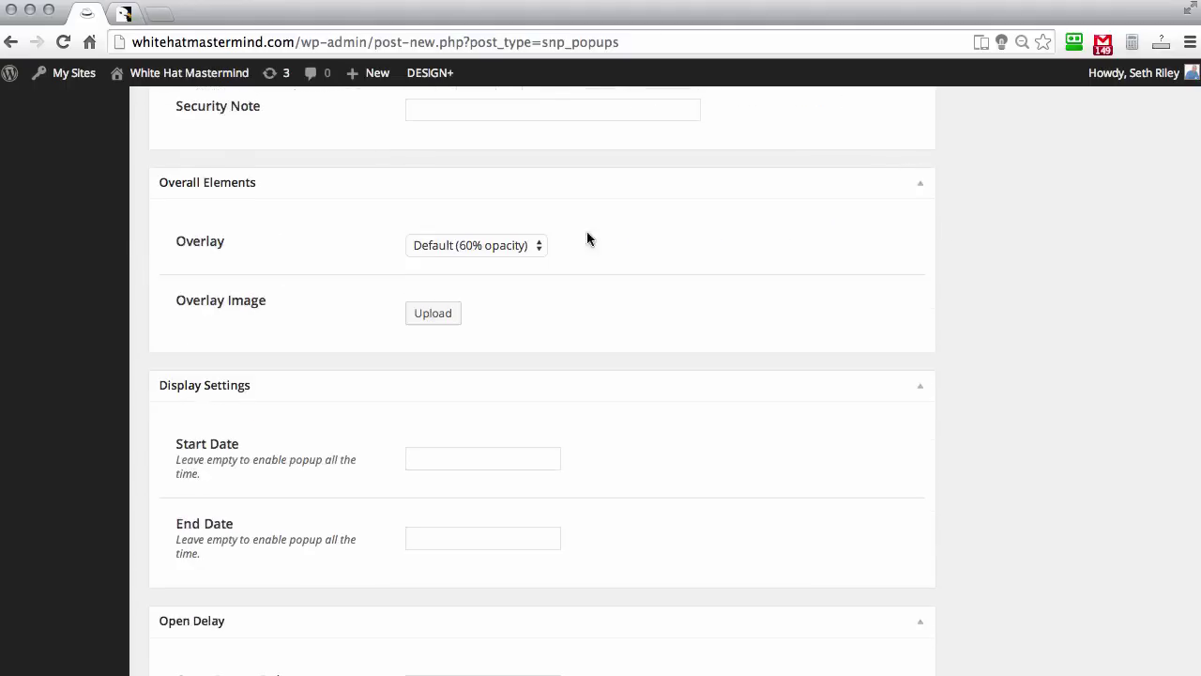
{"action": "left_click", "coordinate": [538, 244]}
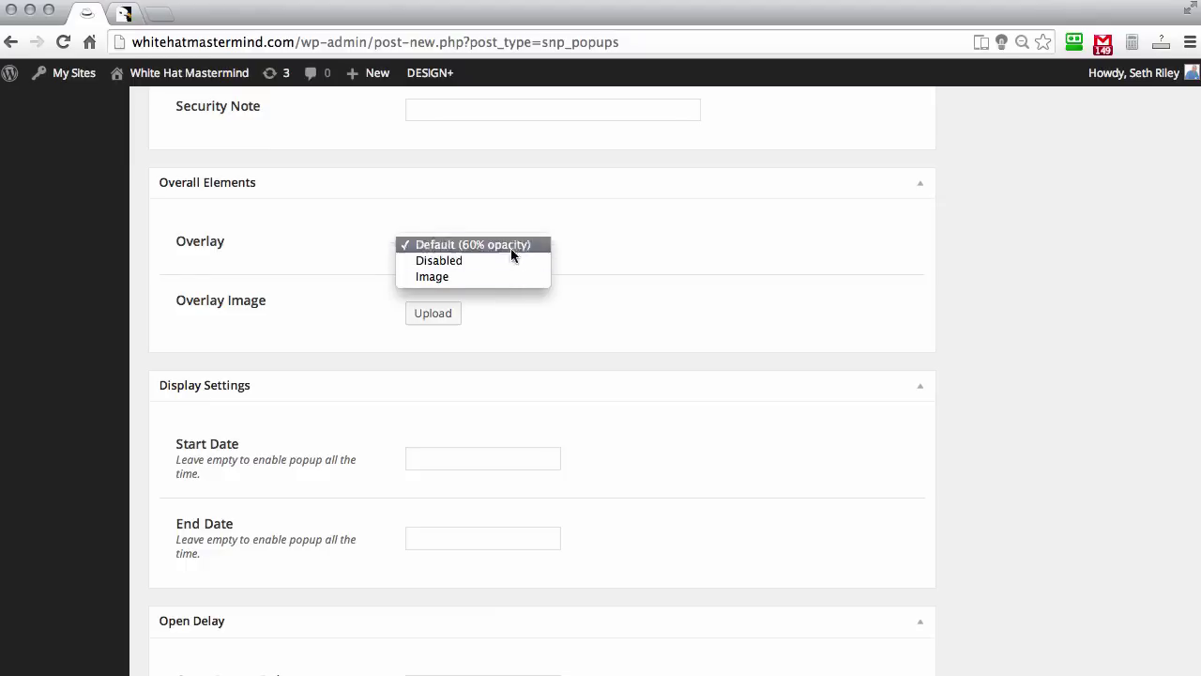
{"action": "left_click", "coordinate": [704, 200]}
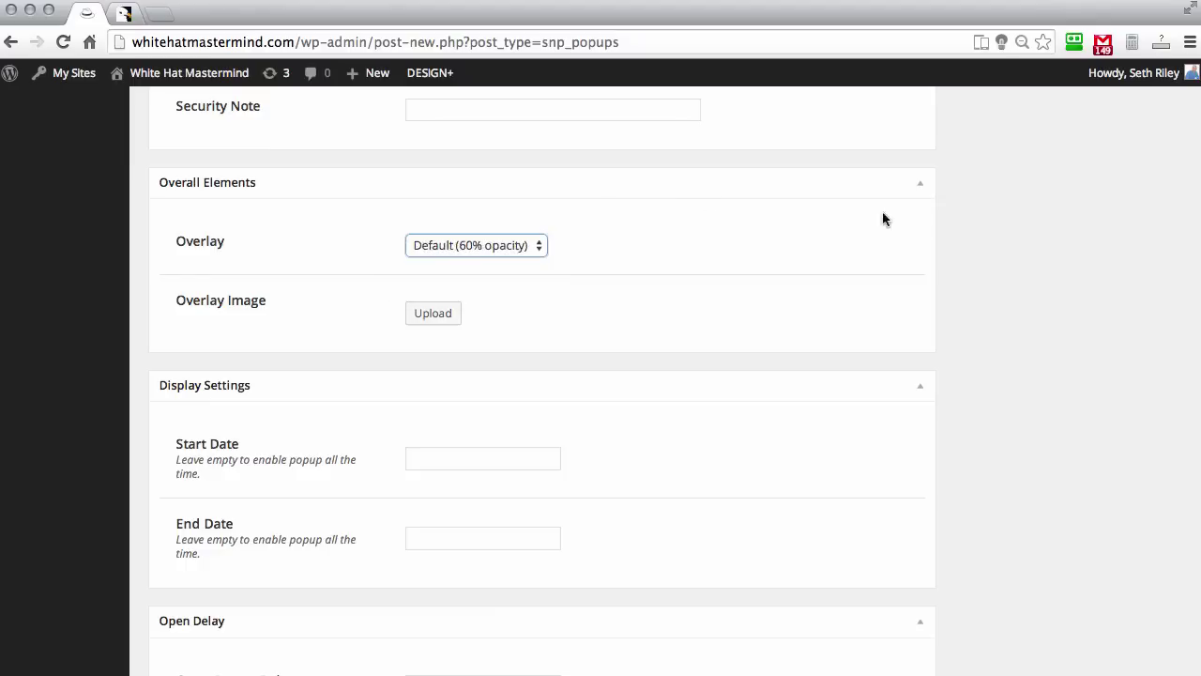
{"action": "scroll", "coordinate": [1005, 248], "scroll_direction": "down", "scroll_amount": 2}
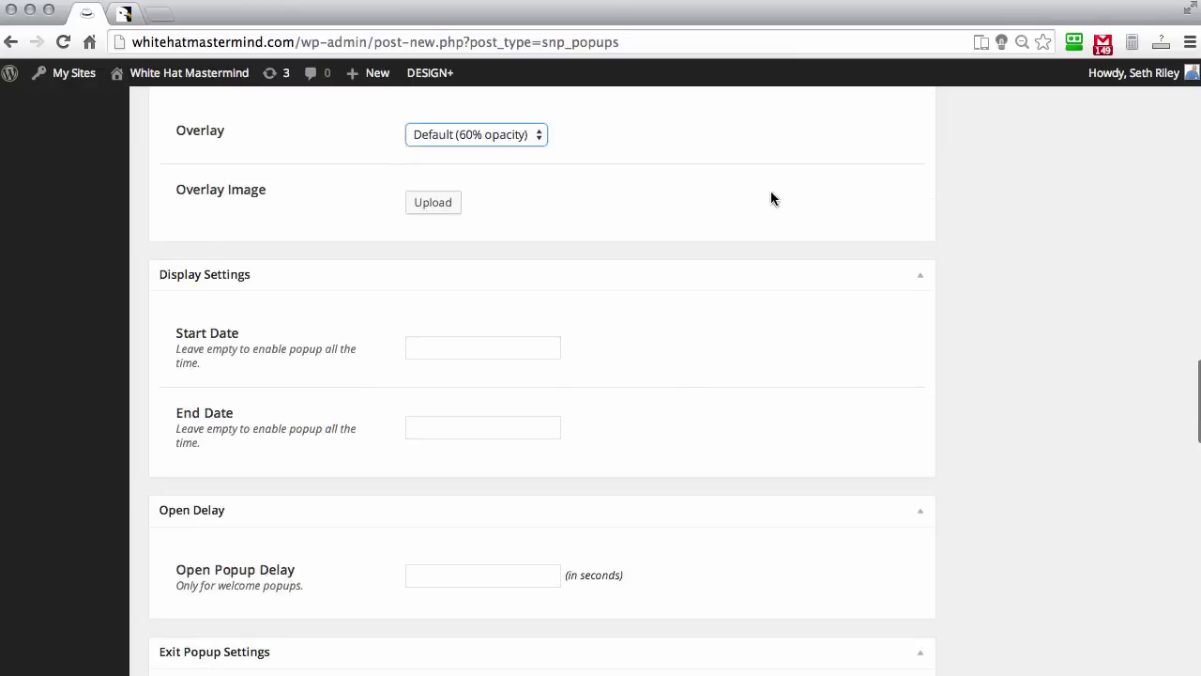
{"action": "scroll", "coordinate": [763, 203], "scroll_direction": "down", "scroll_amount": 5}
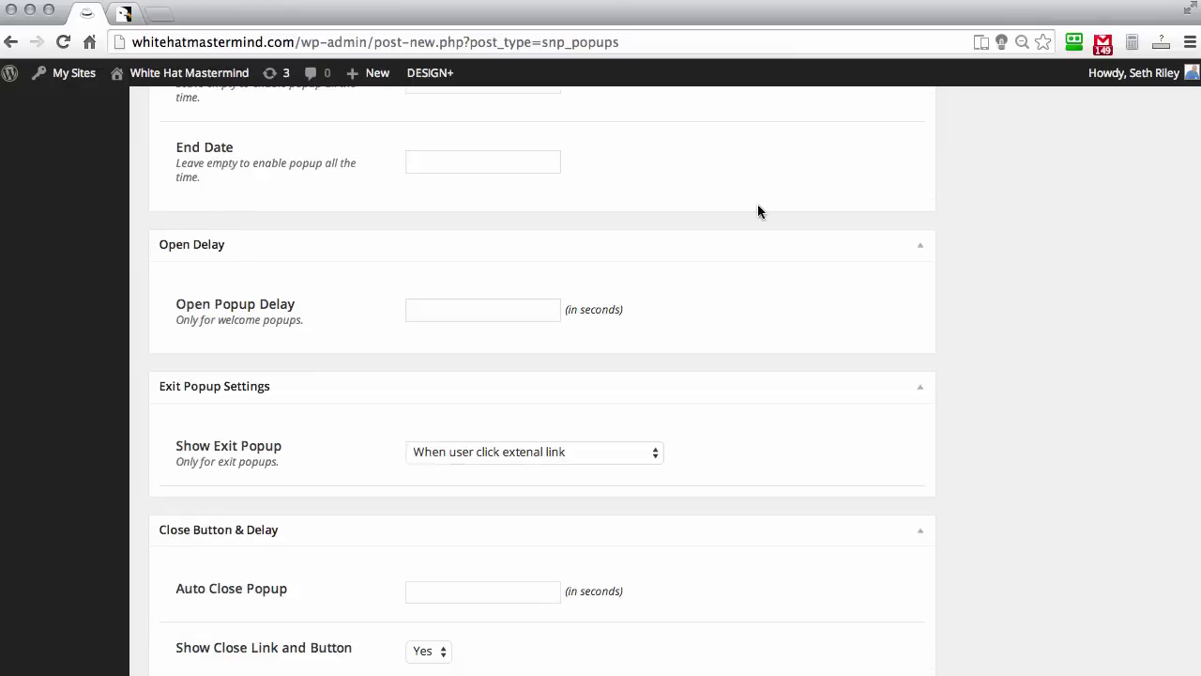
{"action": "left_click", "coordinate": [444, 310]}
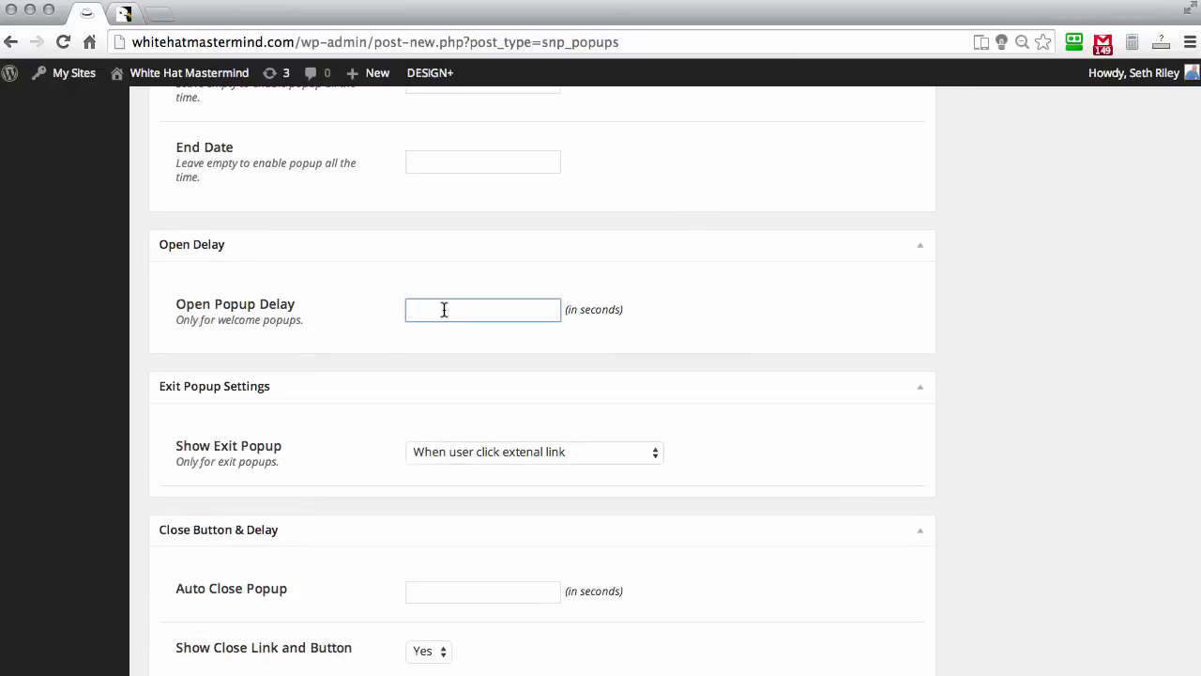
{"action": "type", "text": "20"}
{"action": "left_click", "coordinate": [583, 232]}
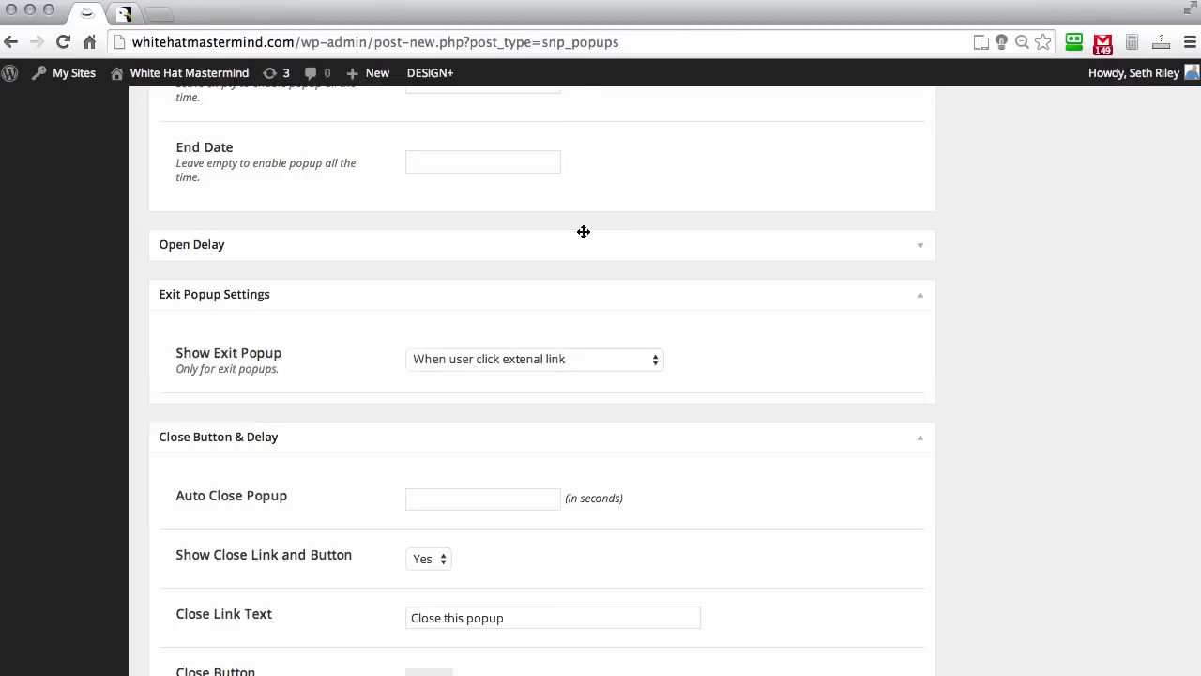
{"action": "left_click", "coordinate": [617, 236]}
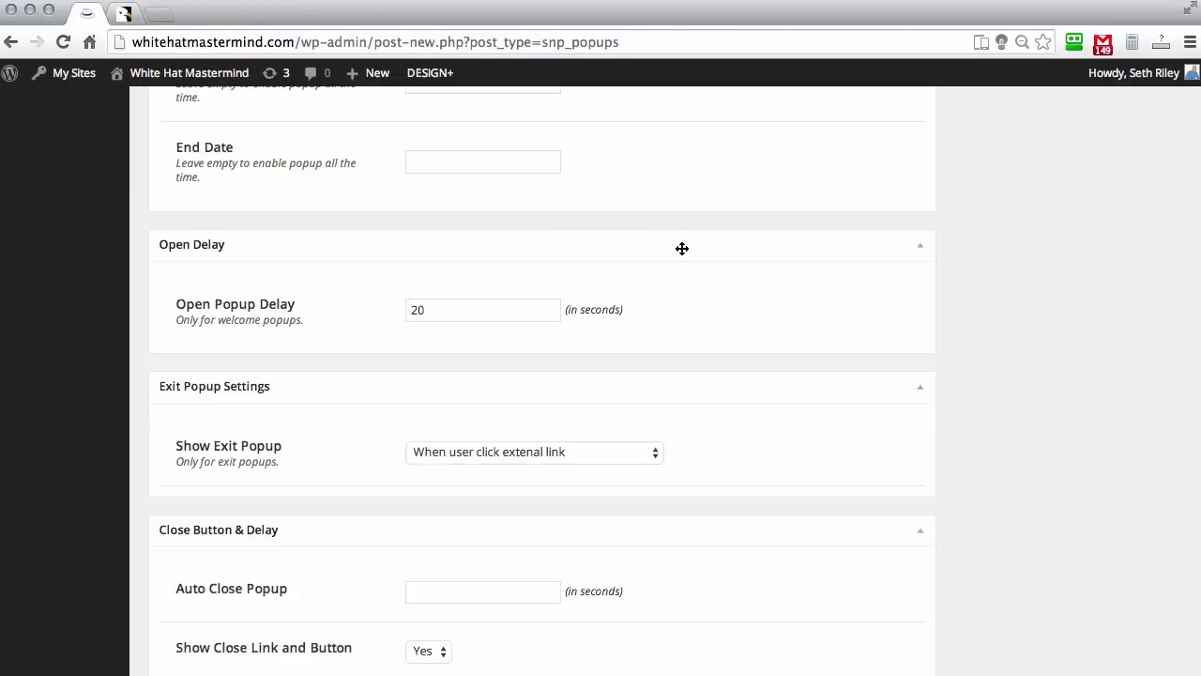
{"action": "right_click", "coordinate": [1082, 241]}
{"action": "left_click", "coordinate": [1082, 216]}
{"action": "scroll", "coordinate": [1083, 217], "scroll_direction": "down", "scroll_amount": 1}
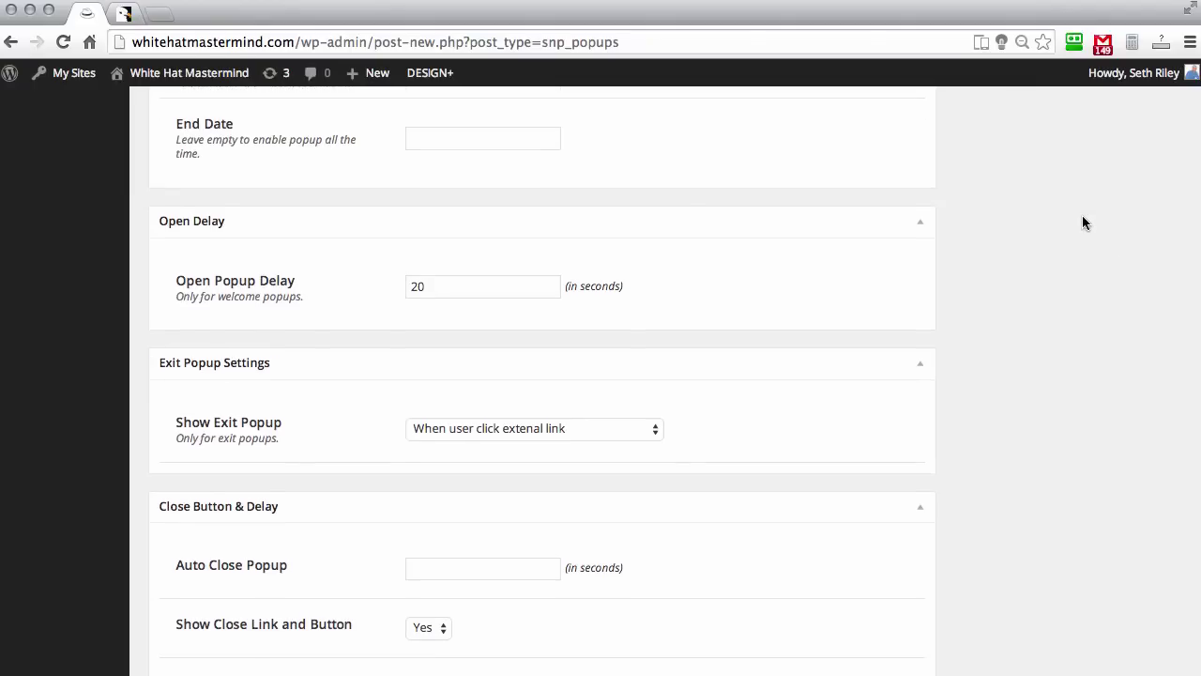
{"action": "scroll", "coordinate": [1082, 222], "scroll_direction": "down", "scroll_amount": 1}
{"action": "scroll", "coordinate": [1081, 223], "scroll_direction": "up", "scroll_amount": 2}
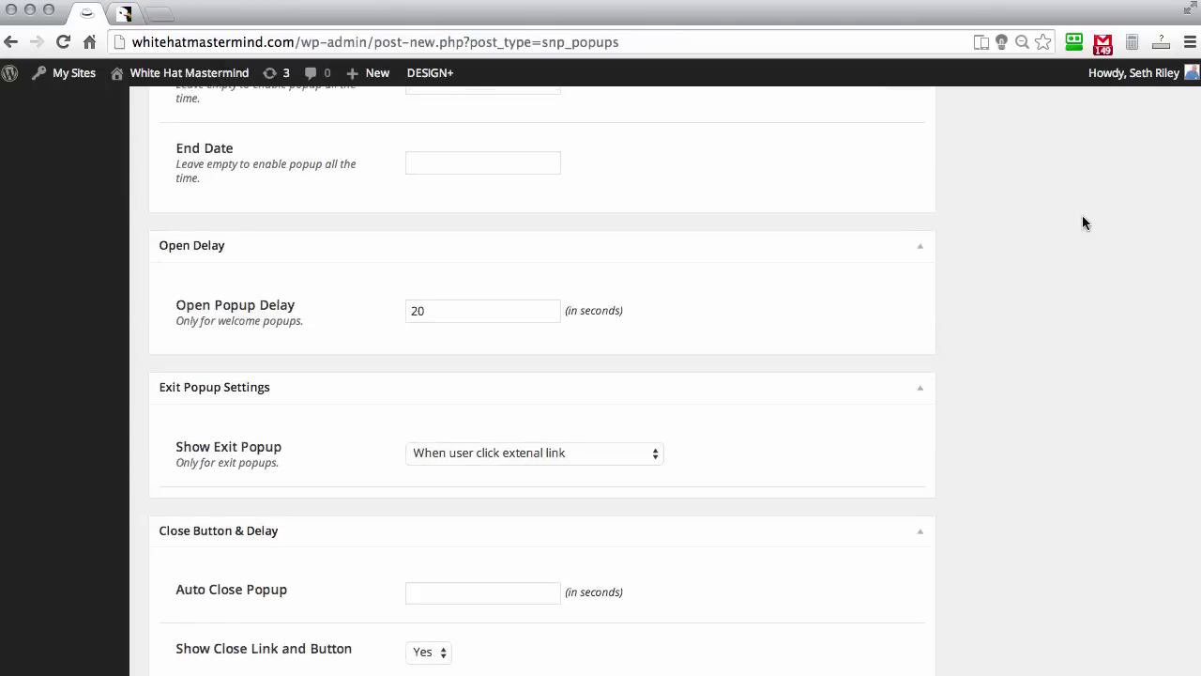
{"action": "scroll", "coordinate": [1082, 222], "scroll_direction": "up", "scroll_amount": 15}
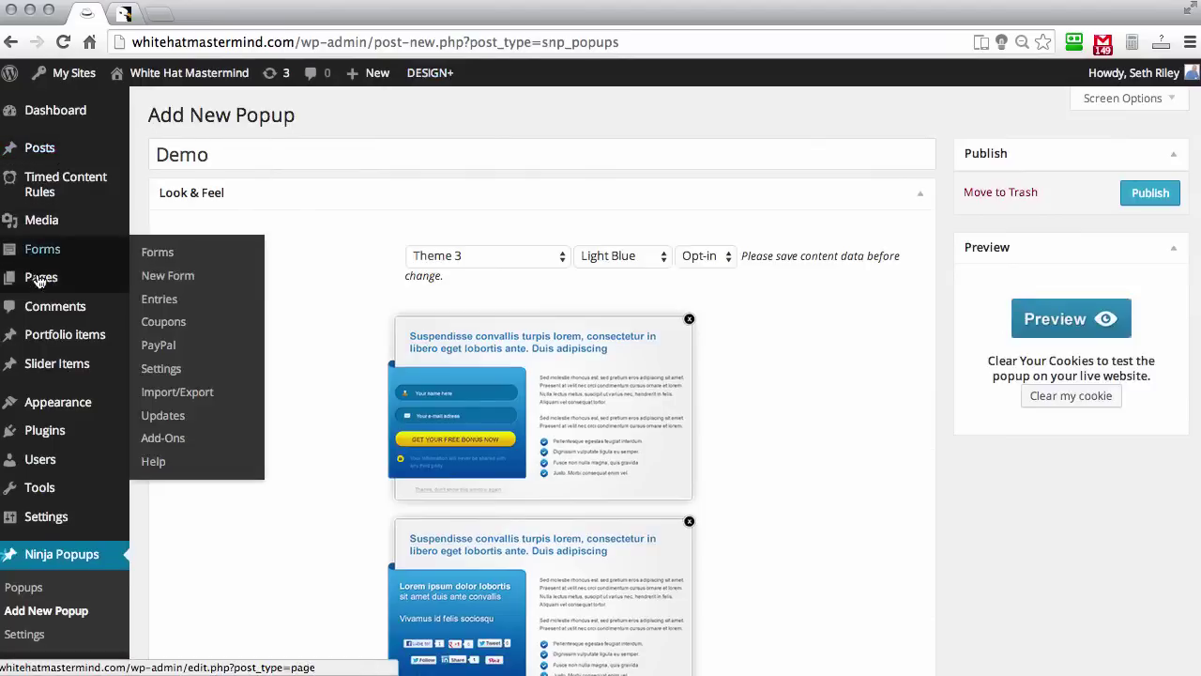
Leave the unsaved popup and edit Mind Map Accelerator, keeping Exit Popup on global settings
{"action": "left_click", "coordinate": [42, 279]}
{"action": "left_click", "coordinate": [709, 287]}
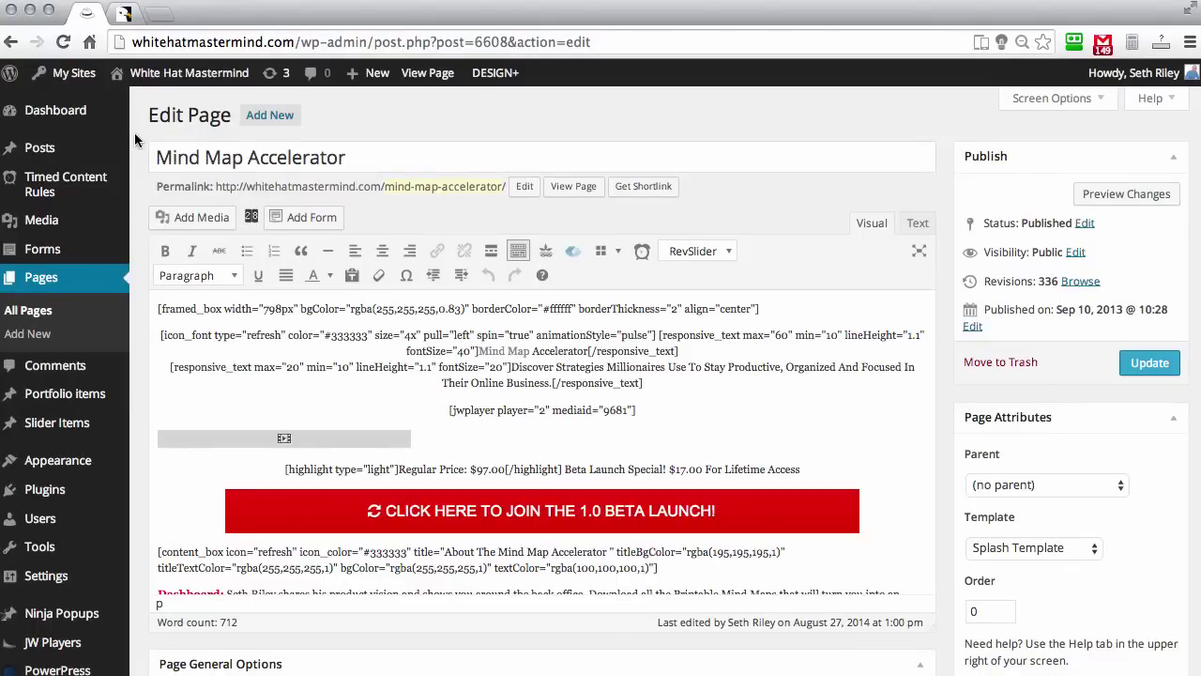
{"action": "scroll", "coordinate": [134, 132], "scroll_direction": "down", "scroll_amount": 20}
{"action": "scroll", "coordinate": [135, 138], "scroll_direction": "down", "scroll_amount": 5}
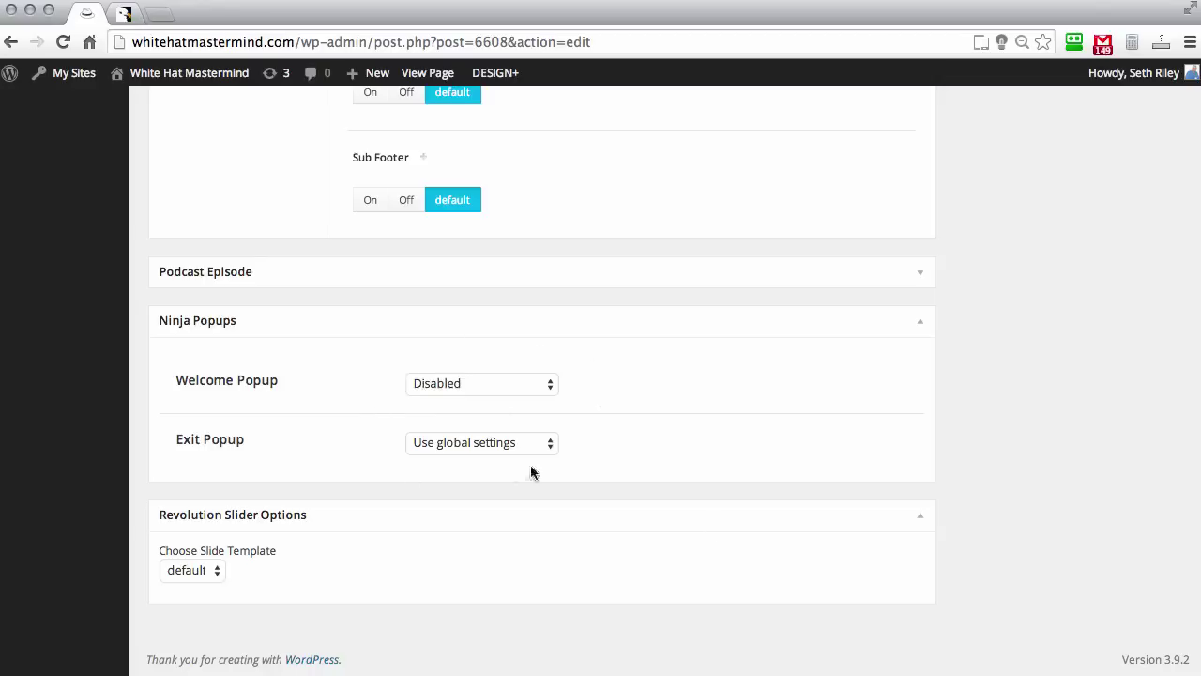
{"action": "left_click", "coordinate": [550, 442]}
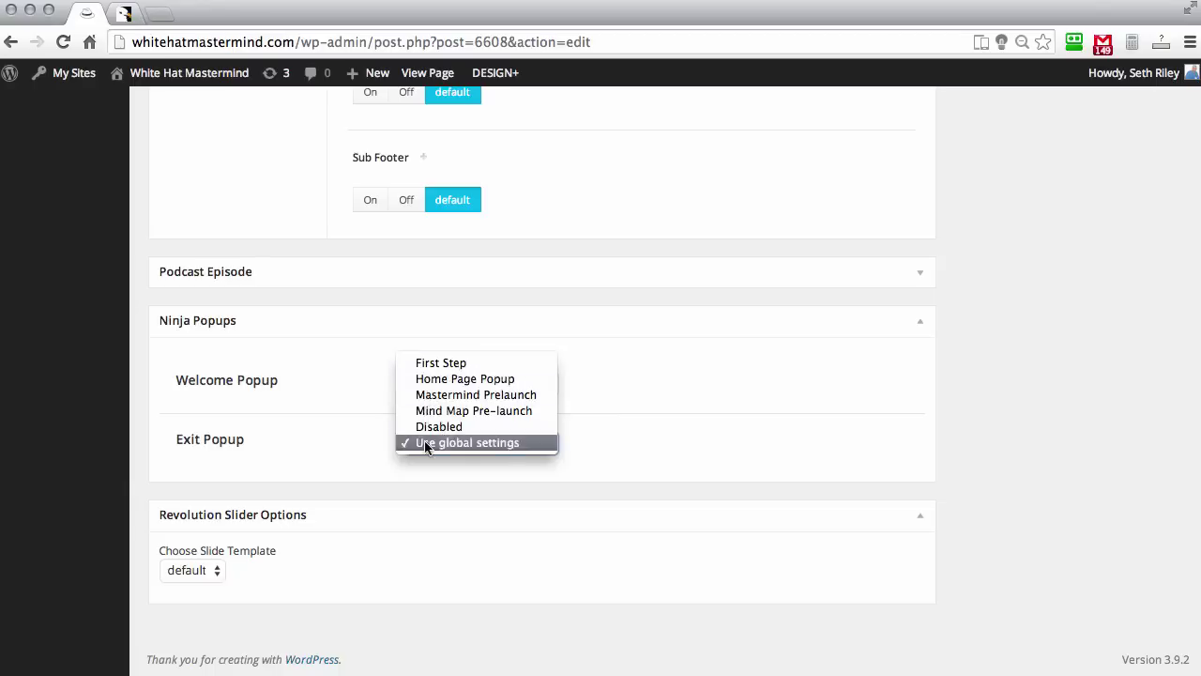
{"action": "left_click", "coordinate": [721, 486]}
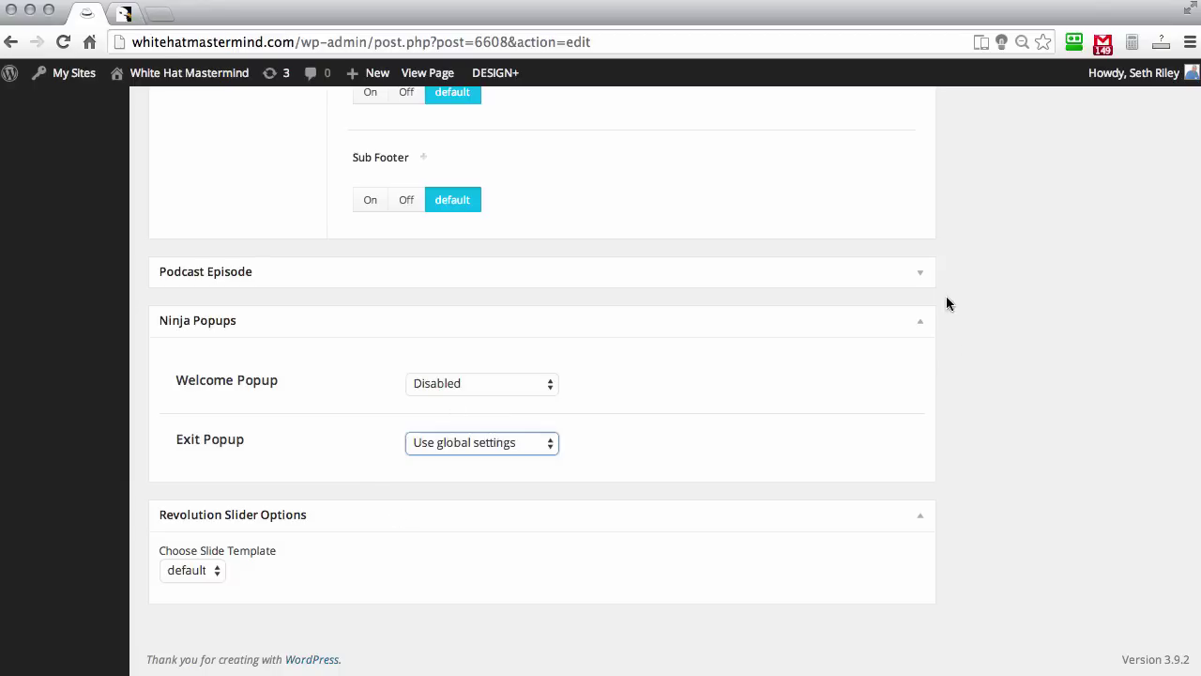
{"action": "scroll", "coordinate": [945, 294], "scroll_direction": "up", "scroll_amount": 15}
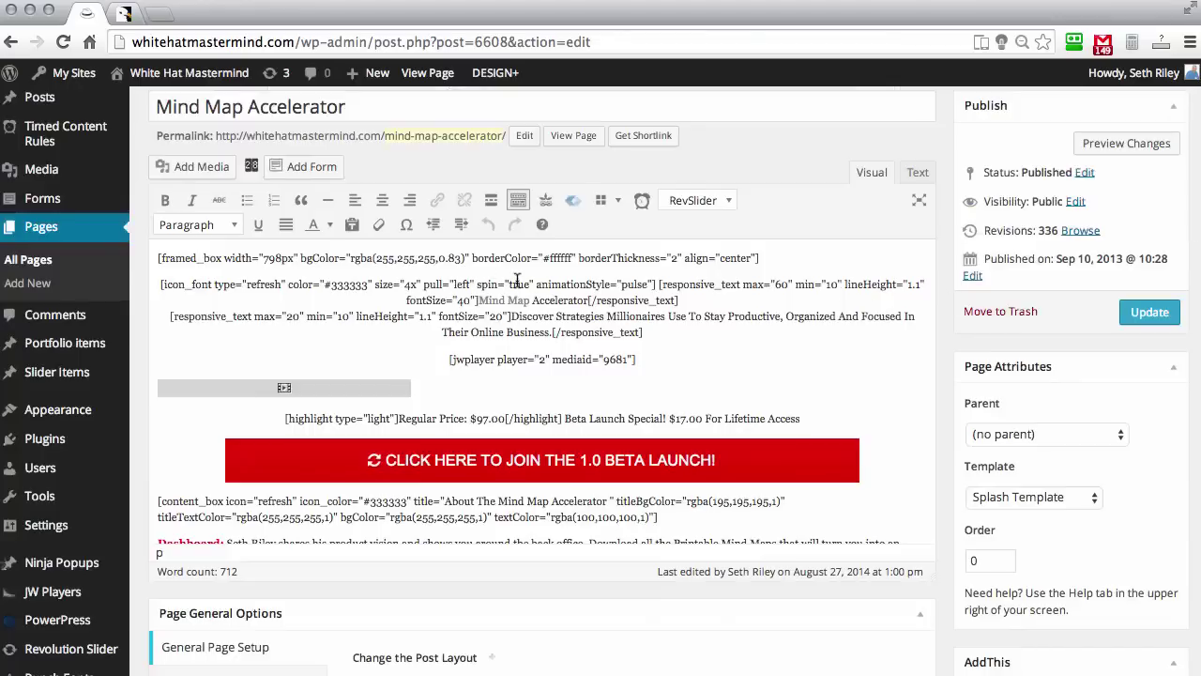
Add a blank line between the $17.00 price line and the red beta-launch button
{"action": "scroll", "coordinate": [517, 282], "scroll_direction": "down", "scroll_amount": 2}
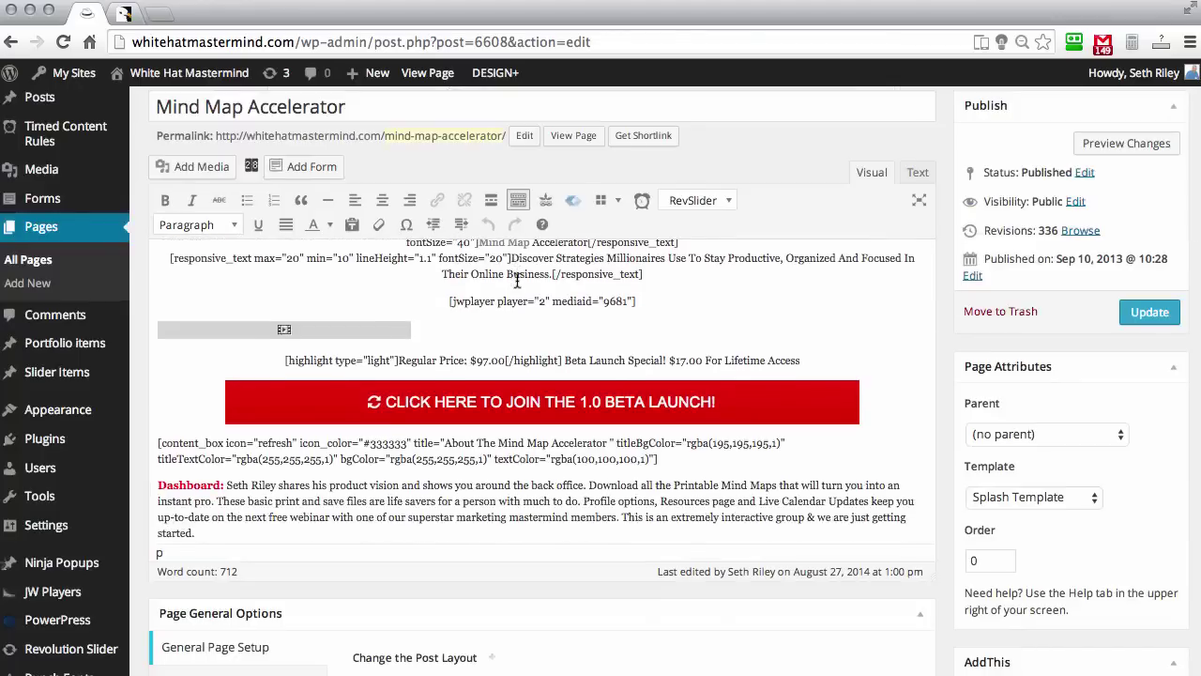
{"action": "scroll", "coordinate": [517, 281], "scroll_direction": "up", "scroll_amount": 4}
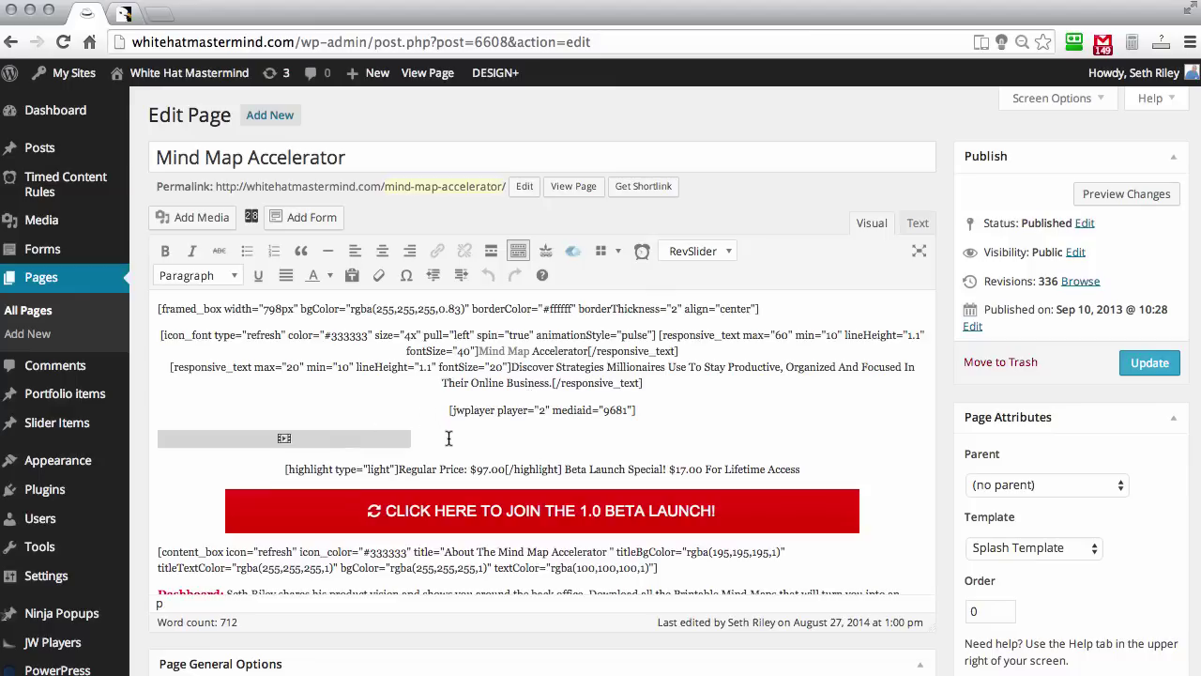
{"action": "scroll", "coordinate": [503, 413], "scroll_direction": "down", "scroll_amount": 1}
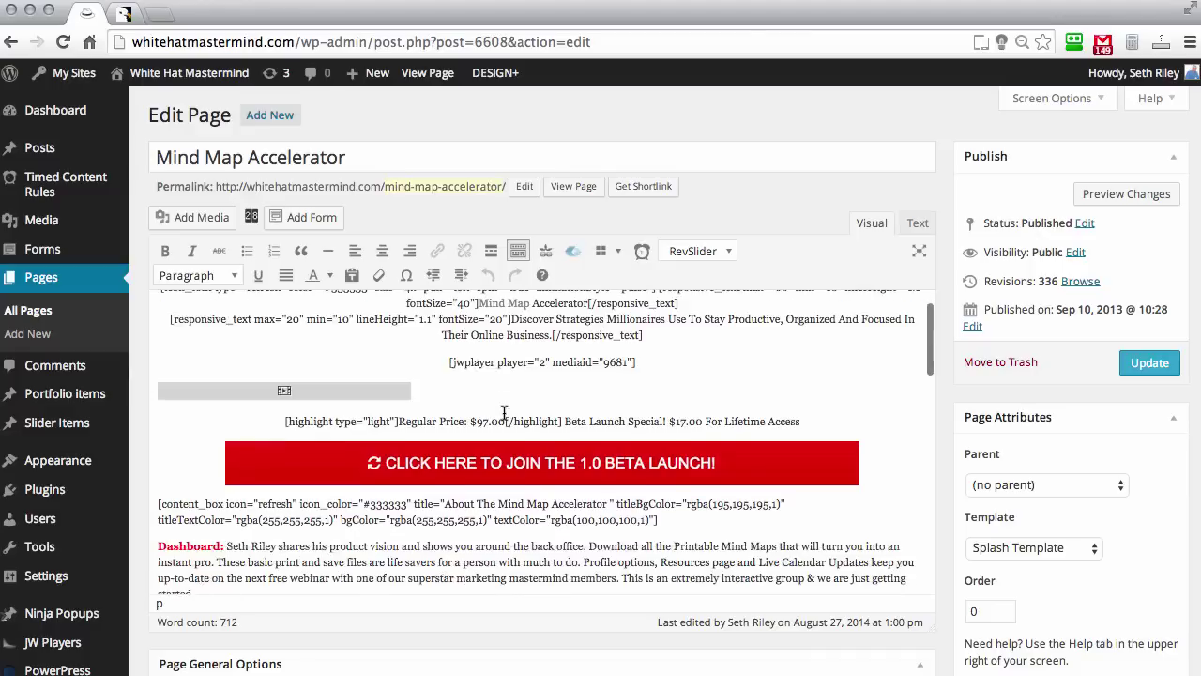
{"action": "left_click", "coordinate": [807, 421]}
{"action": "key", "text": "Return"}
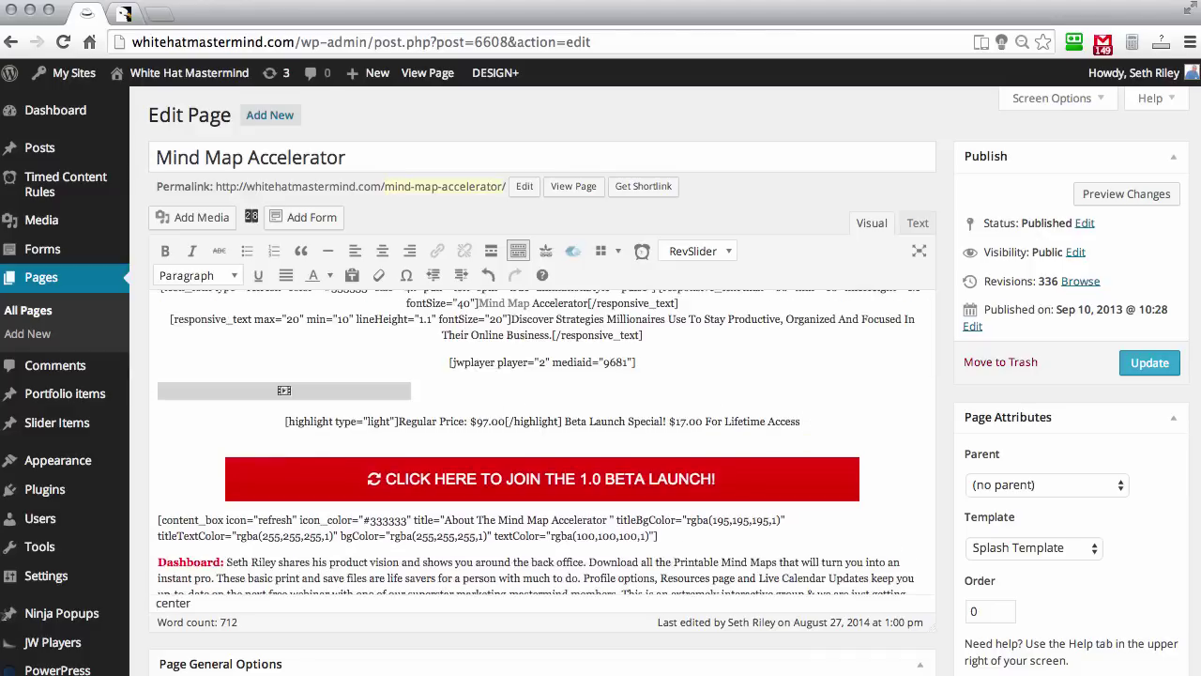
{"action": "key", "text": "Return"}
{"action": "left_click", "coordinate": [528, 489]}
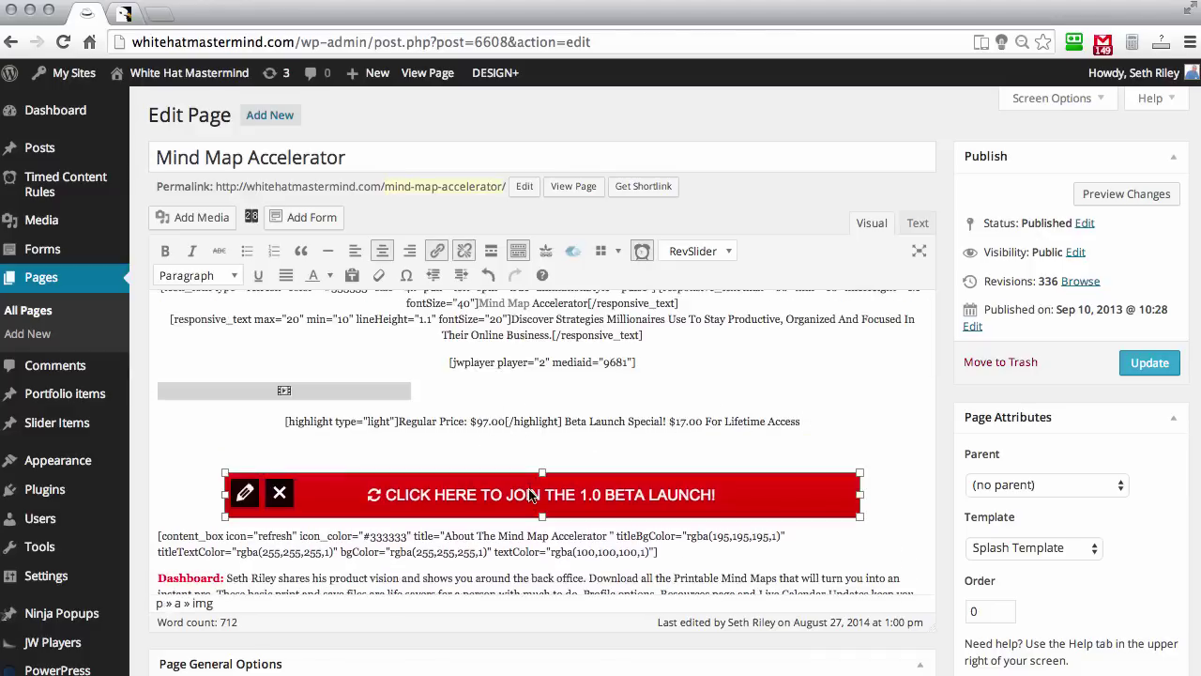
{"action": "left_click", "coordinate": [519, 451]}
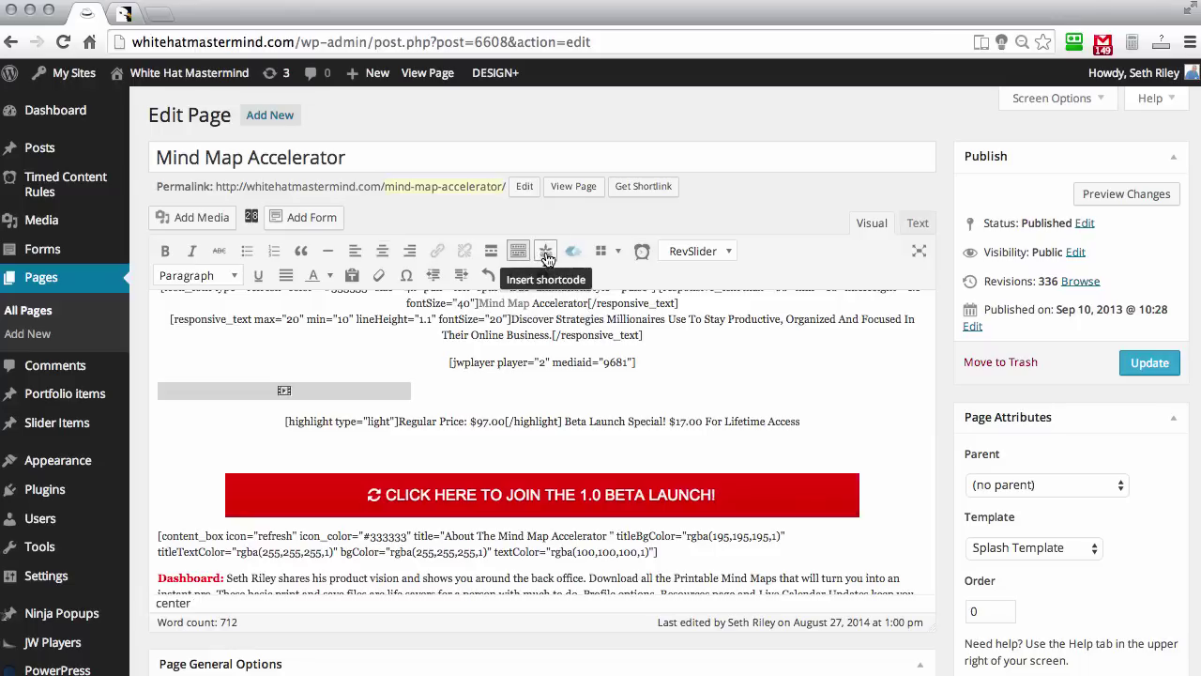
Select Home Page Popup in the Ninja Popups shortcode panel
{"action": "left_click", "coordinate": [547, 258]}
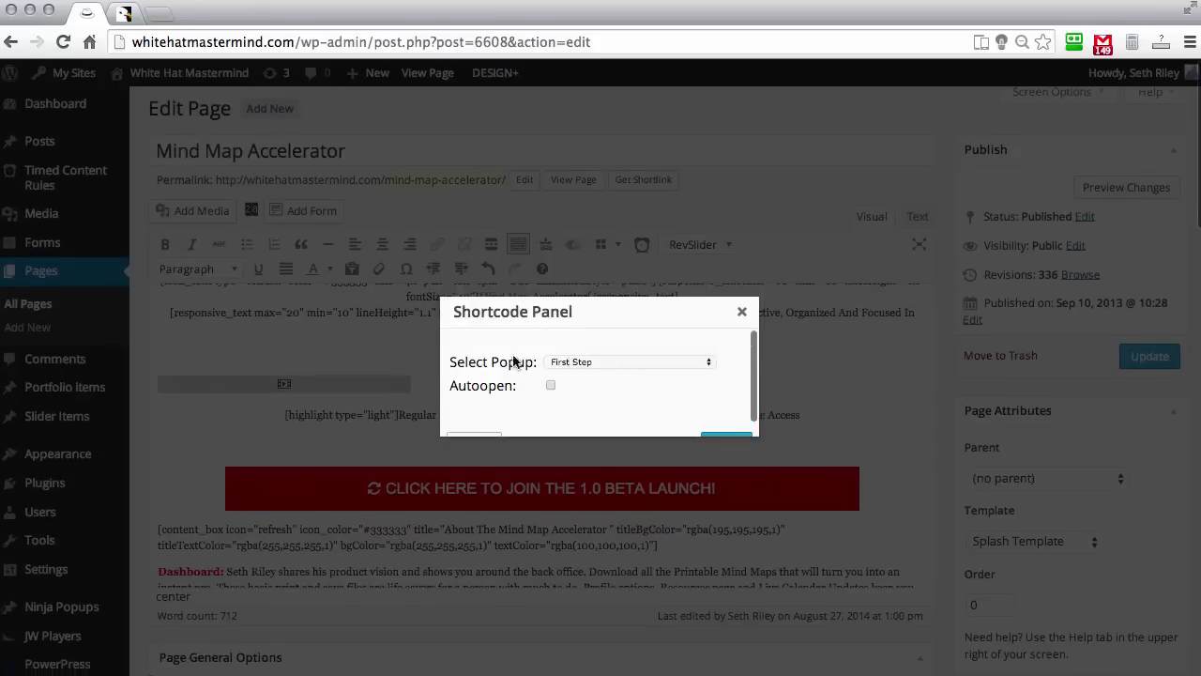
{"action": "left_click", "coordinate": [663, 365]}
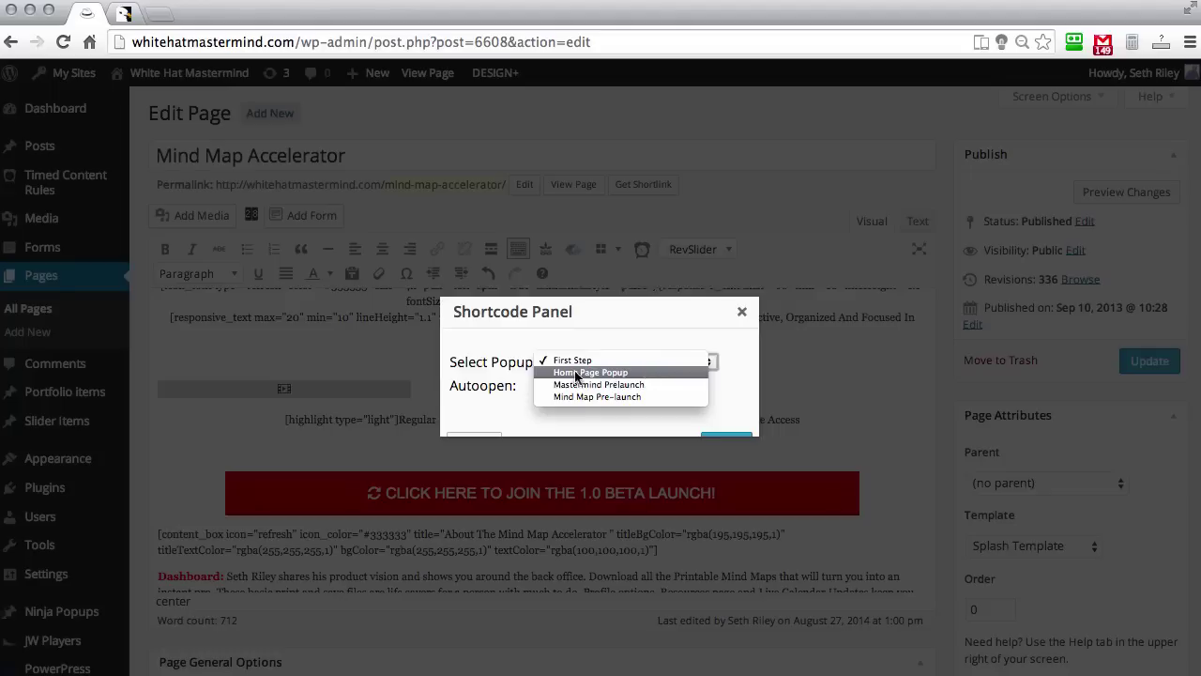
{"action": "left_click", "coordinate": [623, 373]}
{"action": "scroll", "coordinate": [629, 351], "scroll_direction": "down", "scroll_amount": 3}
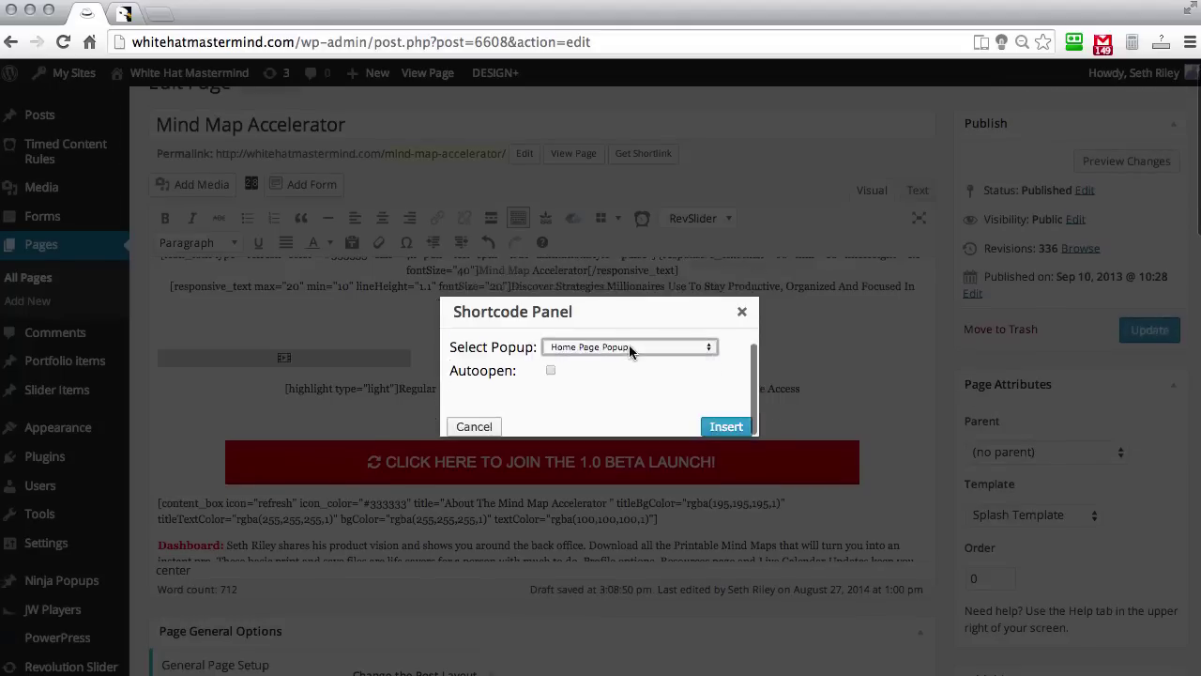
Insert the [ninja-popup id=8532] shortcode above the red button and add a paragraph below it
{"action": "left_click", "coordinate": [723, 427]}
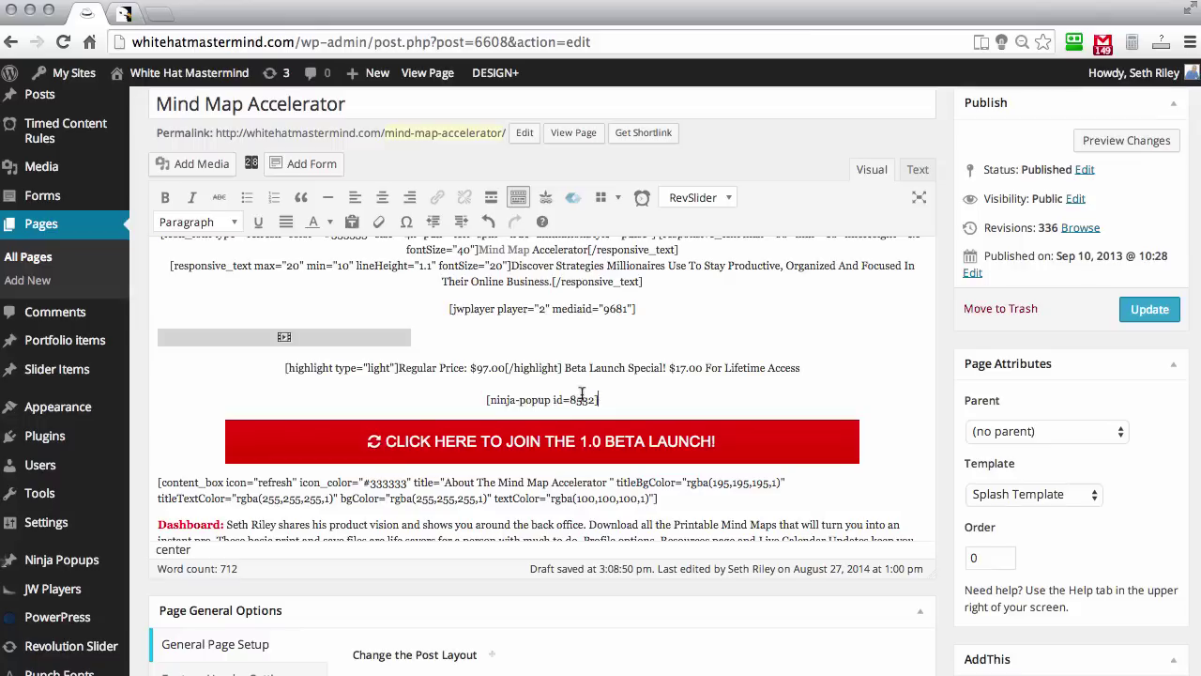
{"action": "left_click_drag", "start_coordinate": [617, 394], "coordinate": [455, 396]}
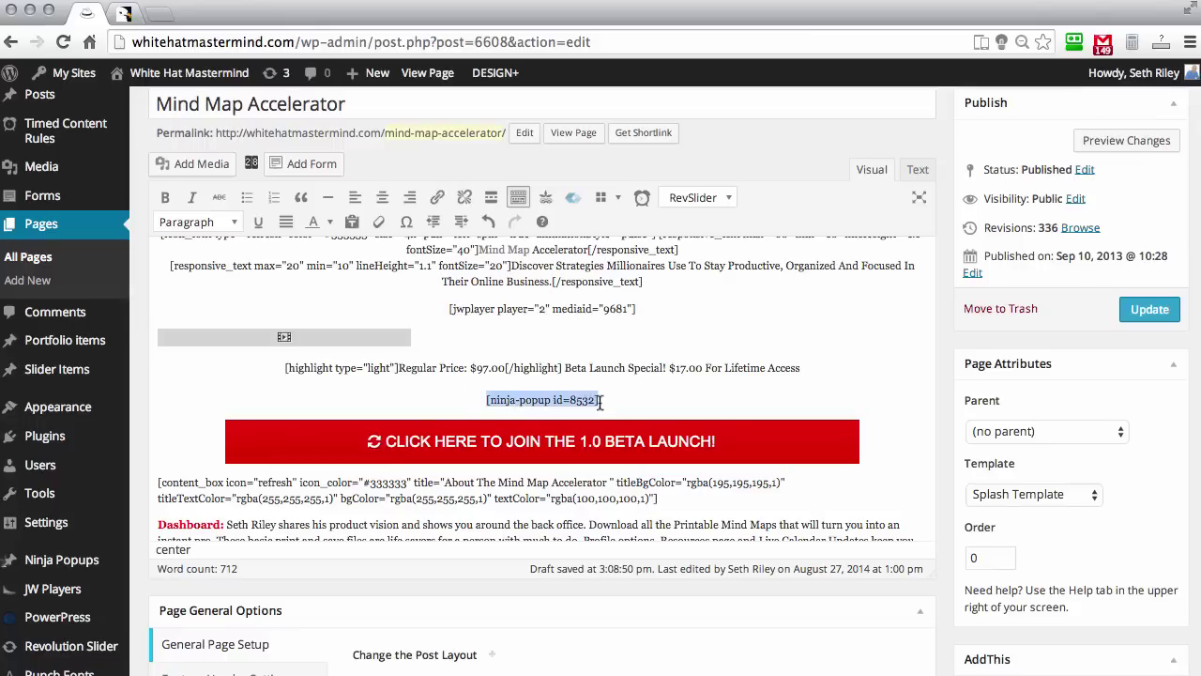
{"action": "left_click", "coordinate": [635, 399]}
{"action": "left_click", "coordinate": [881, 433]}
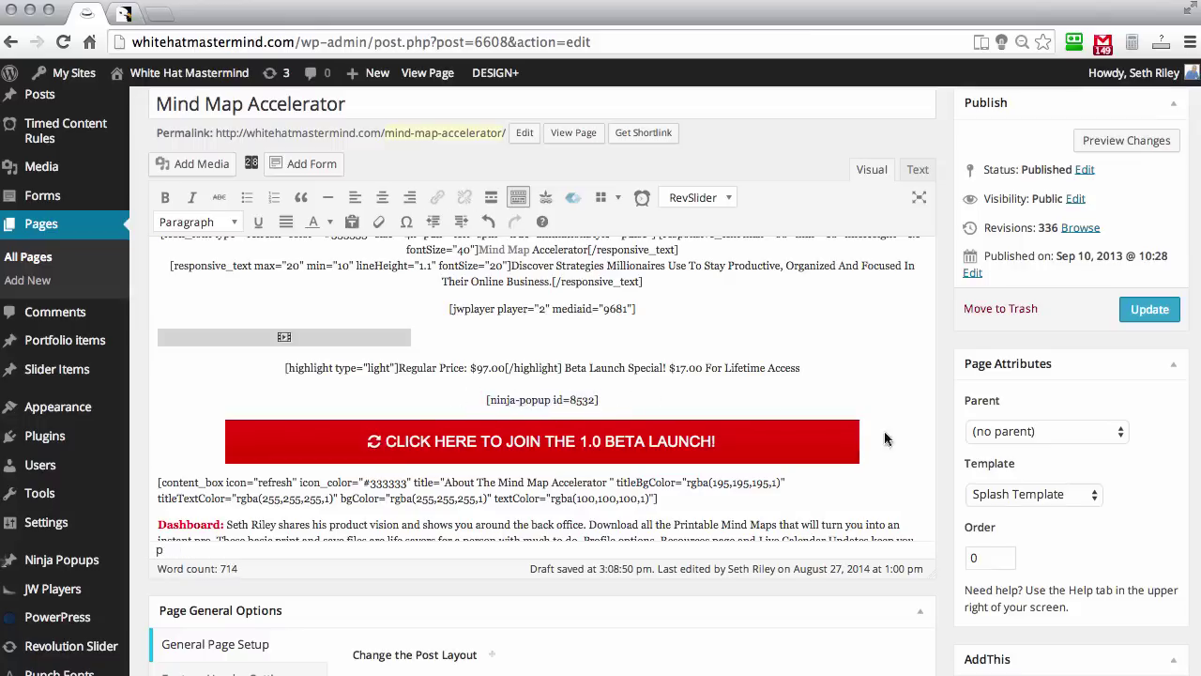
{"action": "key", "text": "Return"}
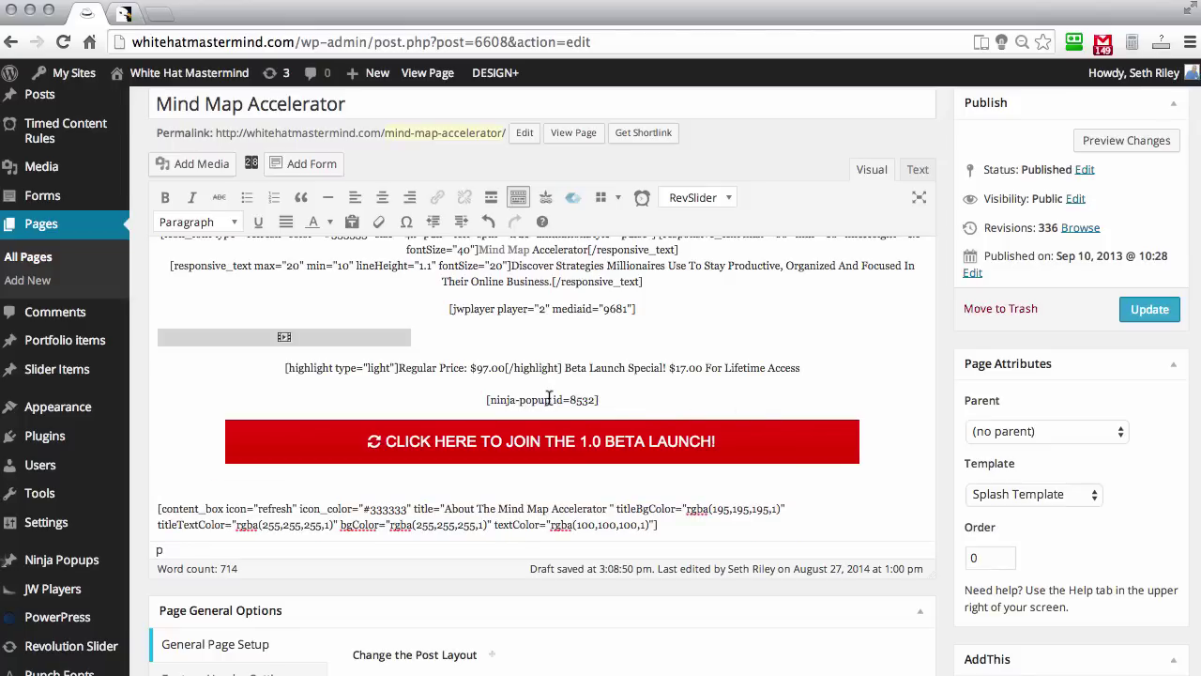
Add the closing [ninja-popup] tag below the red button
{"action": "left_click_drag", "start_coordinate": [551, 399], "coordinate": [484, 401]}
{"action": "key", "text": "ctrl+c"}
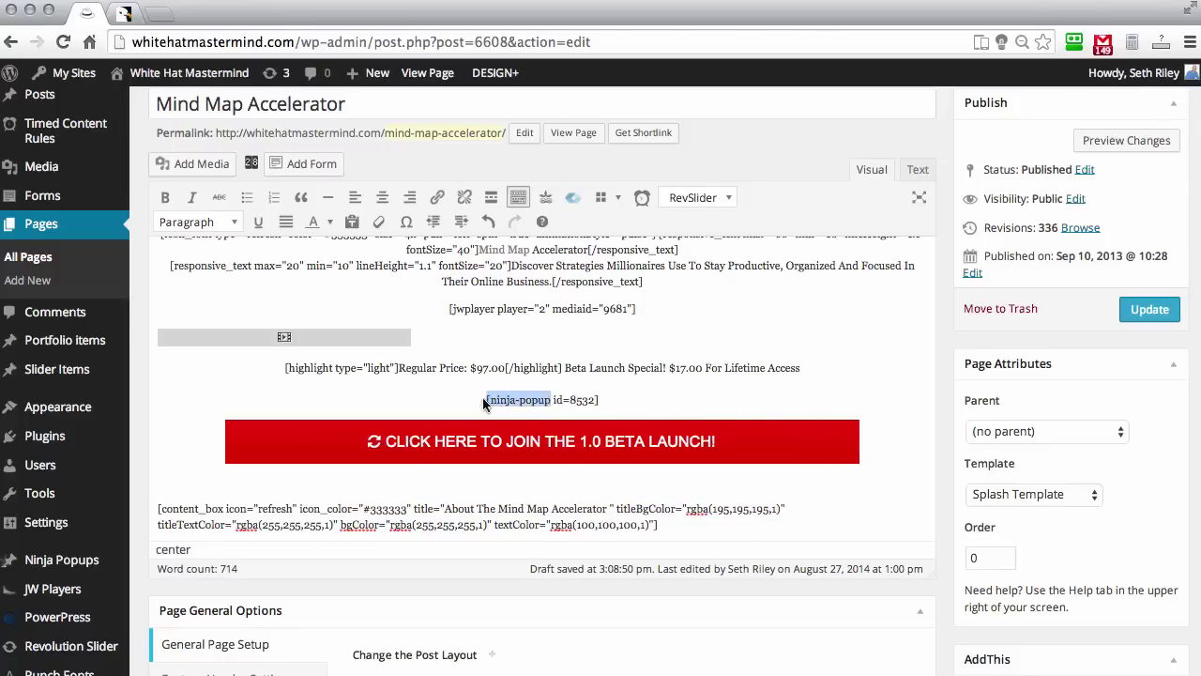
{"action": "left_click", "coordinate": [318, 485]}
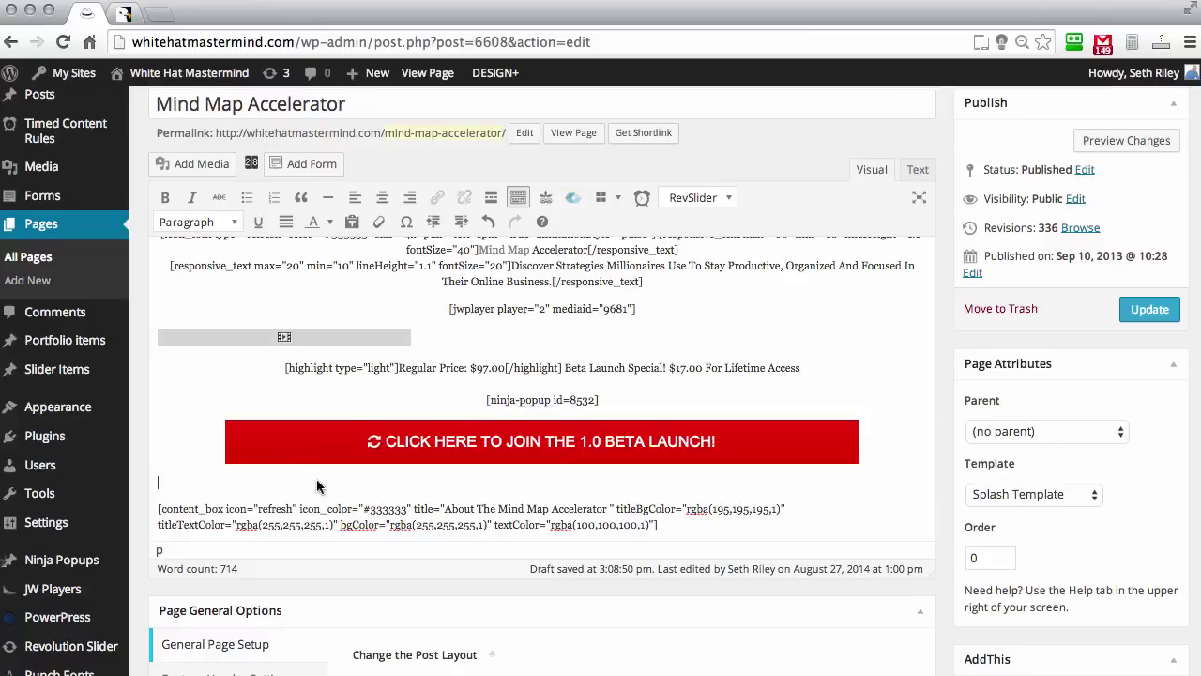
{"action": "key", "text": "ctrl+v"}
{"action": "type", "text": "]"}
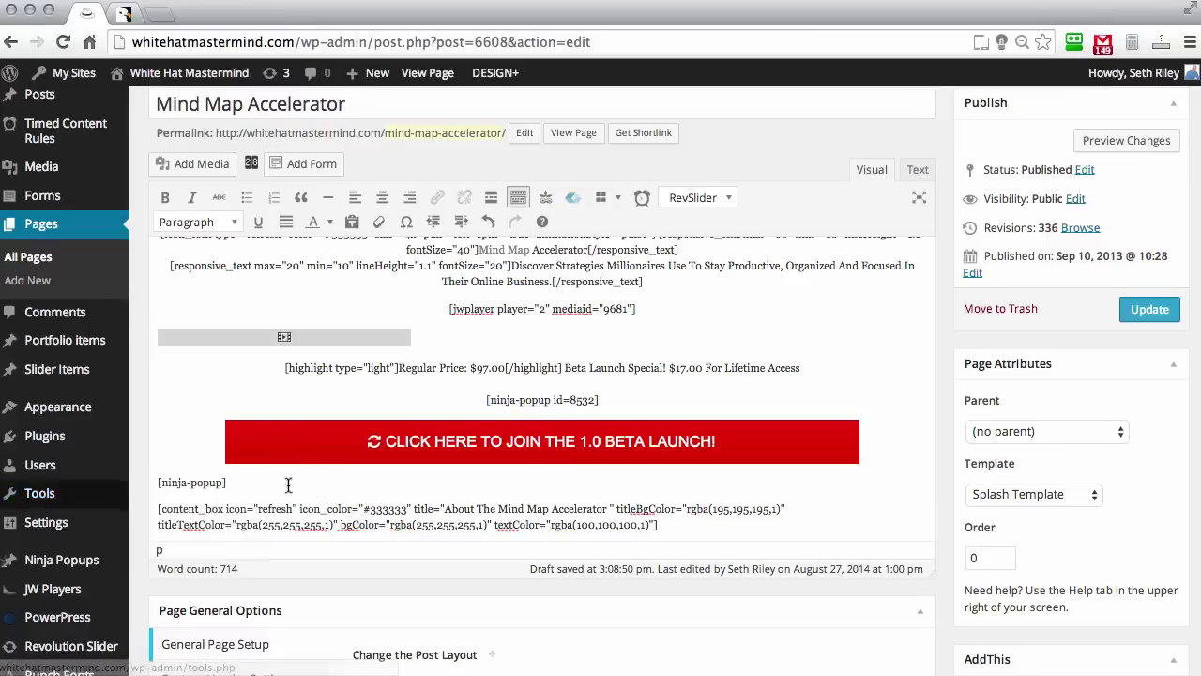
{"action": "left_click_drag", "start_coordinate": [239, 485], "coordinate": [155, 484]}
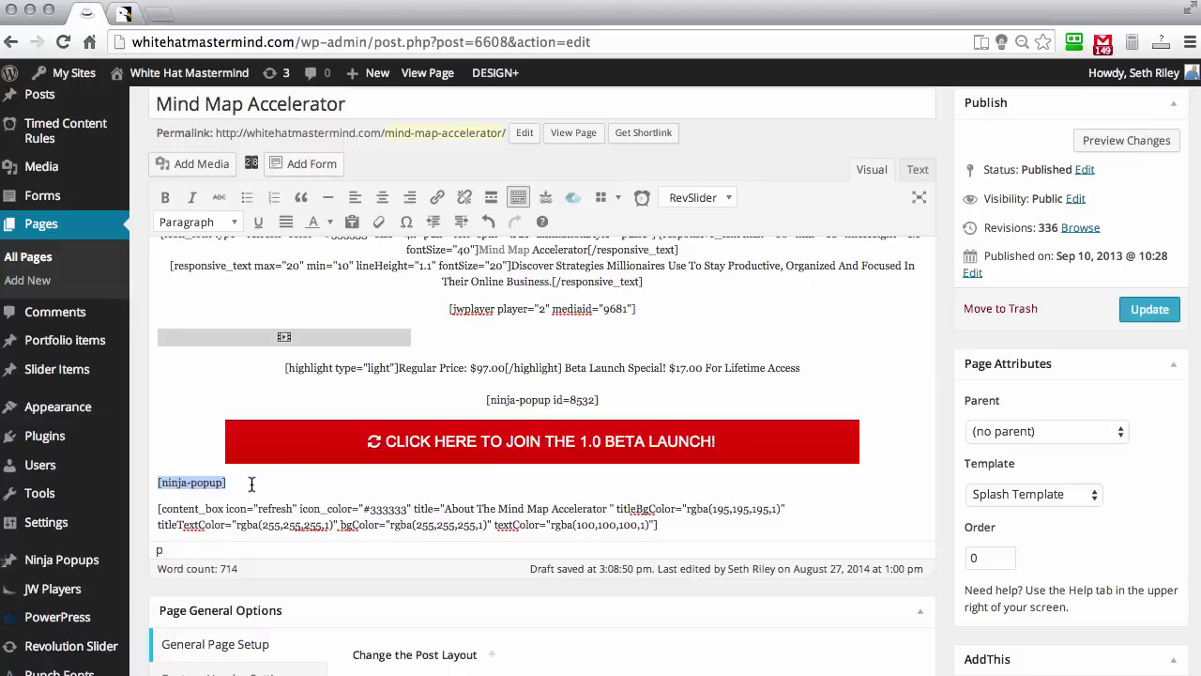
{"action": "left_click_drag", "start_coordinate": [237, 485], "coordinate": [133, 484]}
{"action": "left_click", "coordinate": [239, 480]}
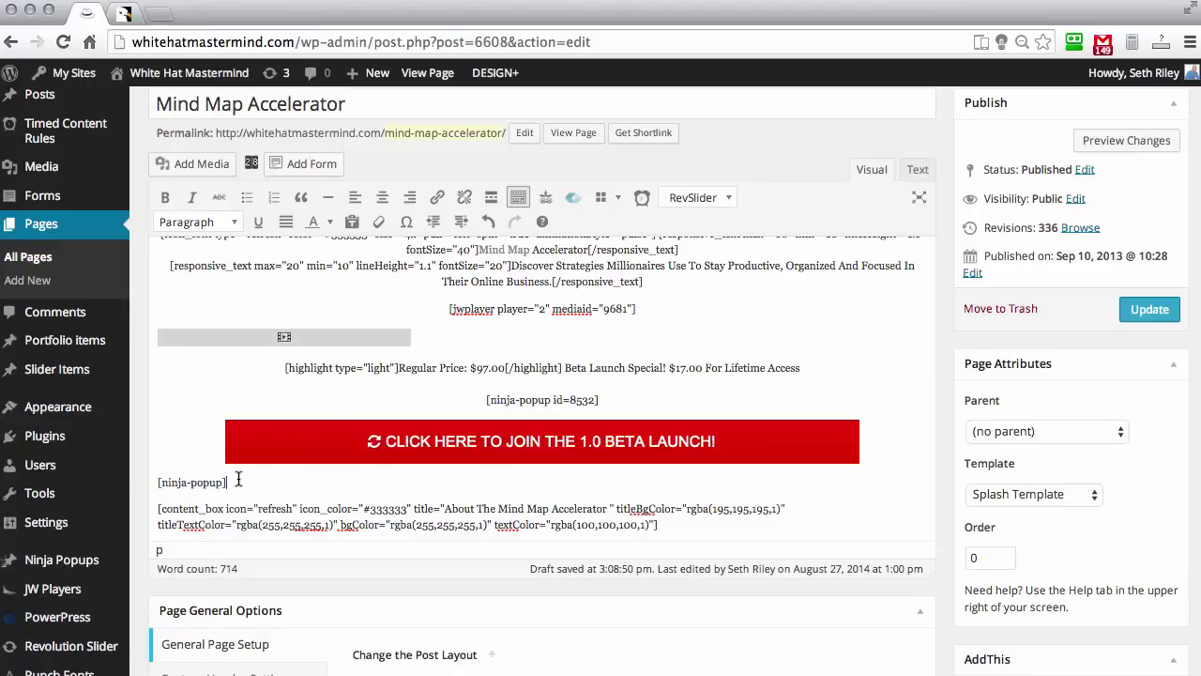